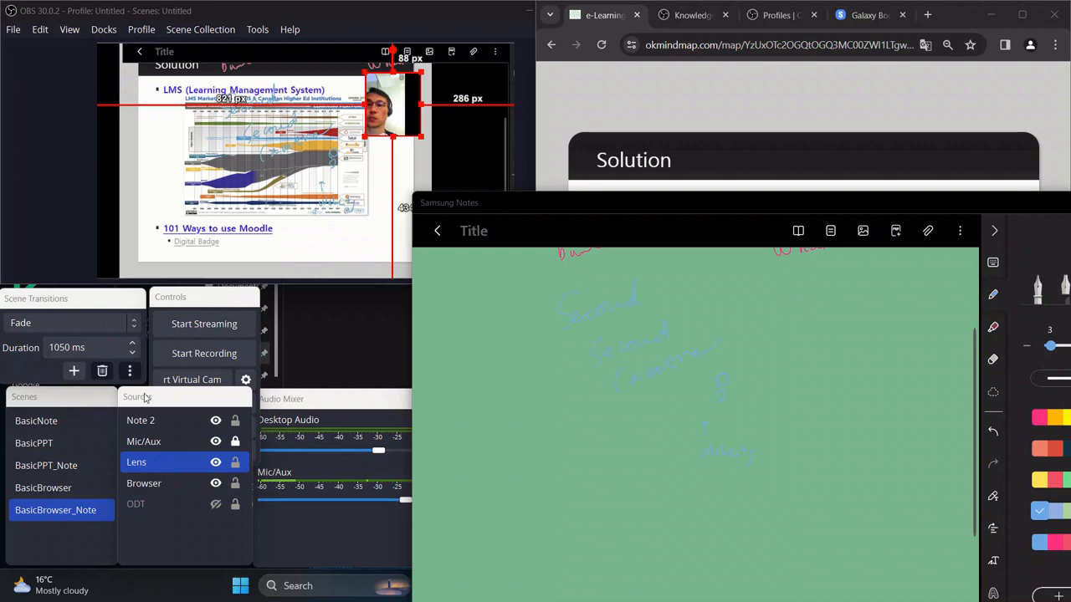
# Preview the scenes BasicPPT, BasicPPT_Note, BasicBrowser and BasicBrowser_Note in turn, ending on BasicBrowser_Note.
pyautogui.click(68, 443)
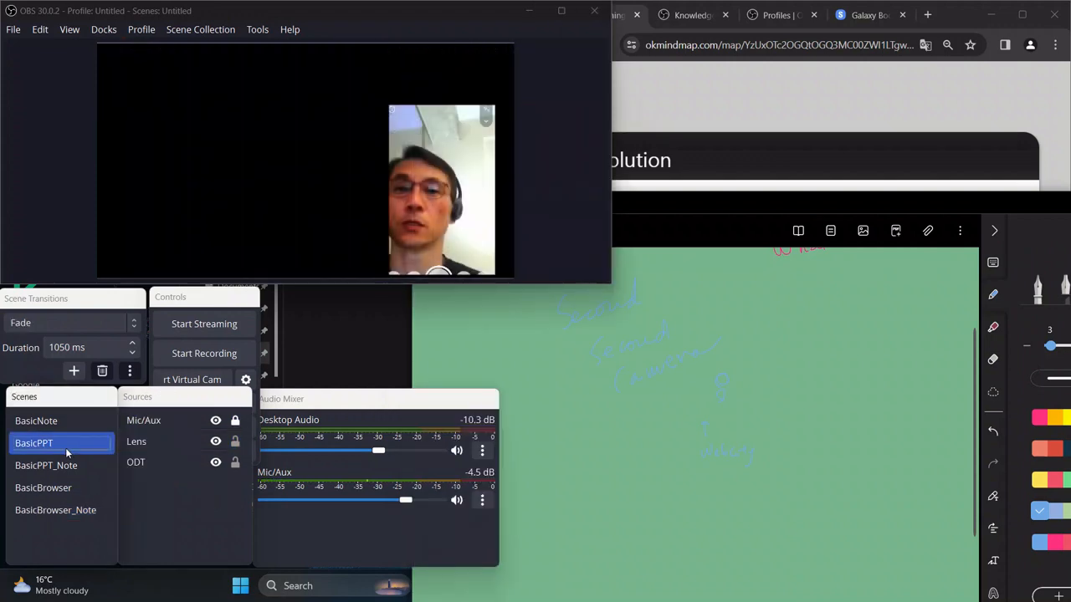
pyautogui.click(64, 466)
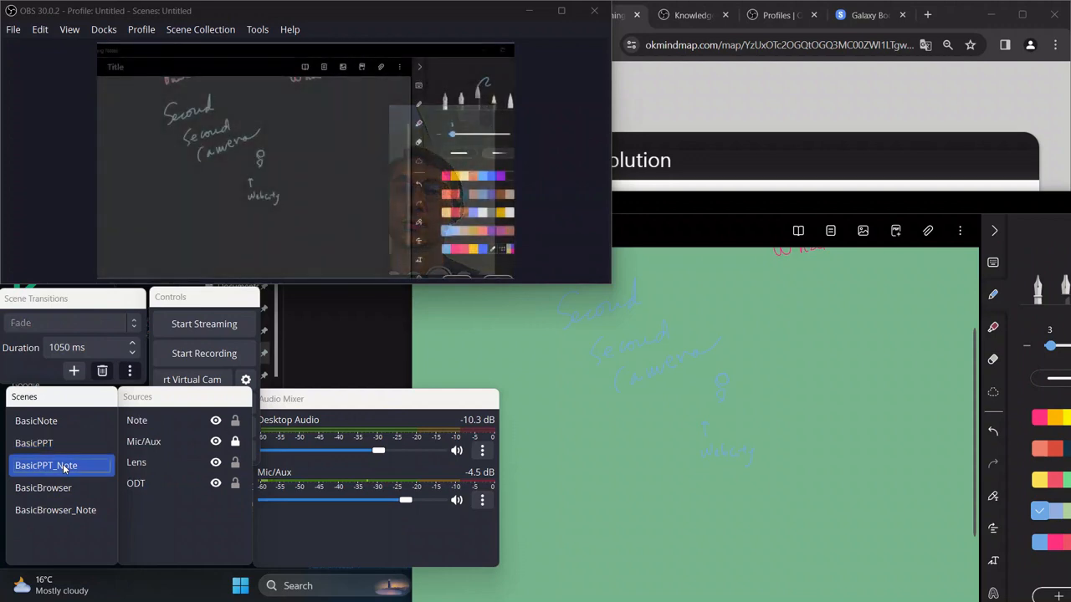
pyautogui.click(63, 490)
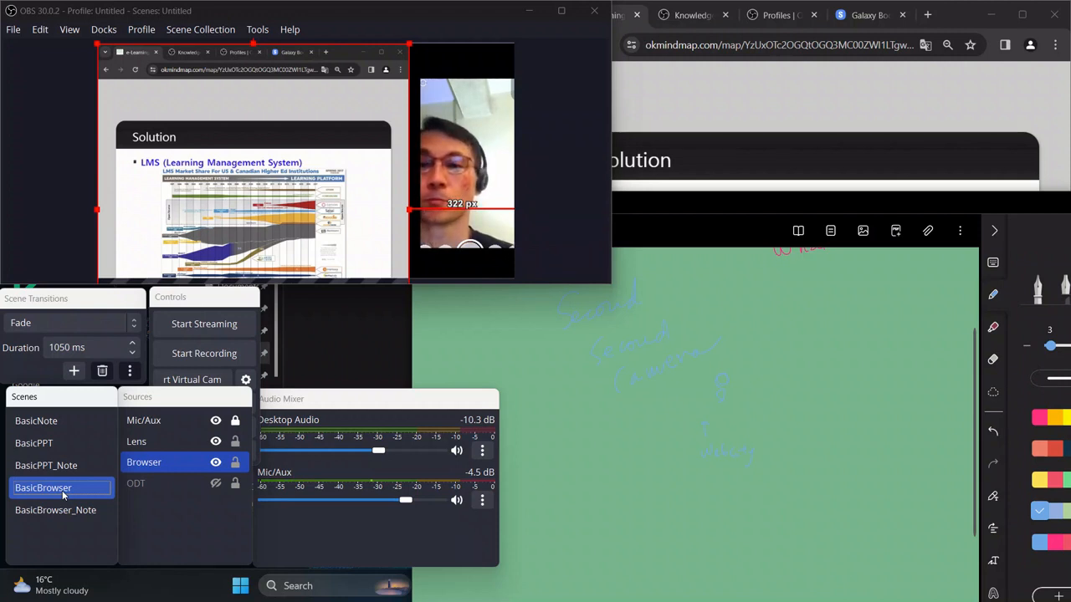
pyautogui.click(64, 510)
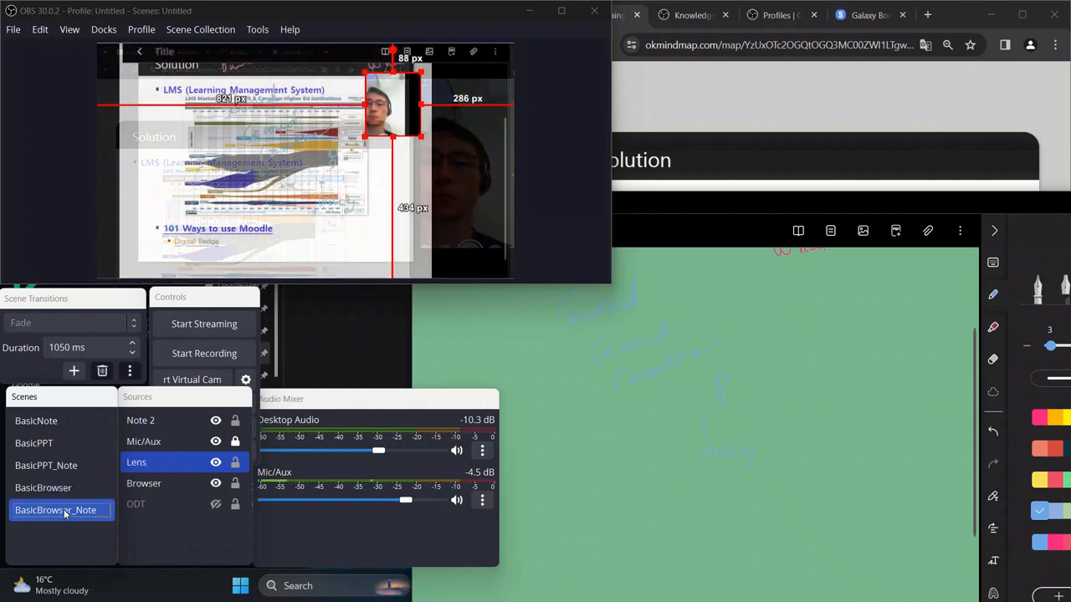
# Set the Samsung Notes pen colour to pink and scribble looping strokes across the green page.
pyautogui.click(1039, 418)
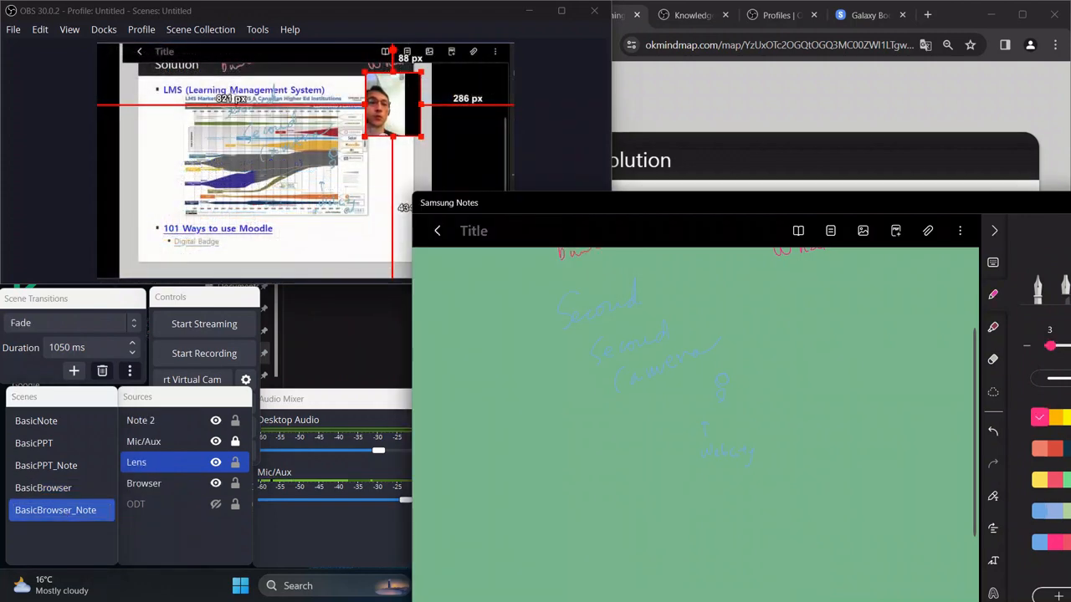
pyautogui.moveTo(631, 361); pyautogui.dragTo(577, 454)
pyautogui.moveTo(599, 414)
pyautogui.mouseDown()
pyautogui.moveTo(708, 433)
pyautogui.moveTo(791, 417)
pyautogui.mouseUp()
pyautogui.moveTo(599, 414)
pyautogui.mouseDown()
pyautogui.moveTo(558, 441)
pyautogui.moveTo(542, 485)
pyautogui.moveTo(570, 493)
pyautogui.mouseUp()
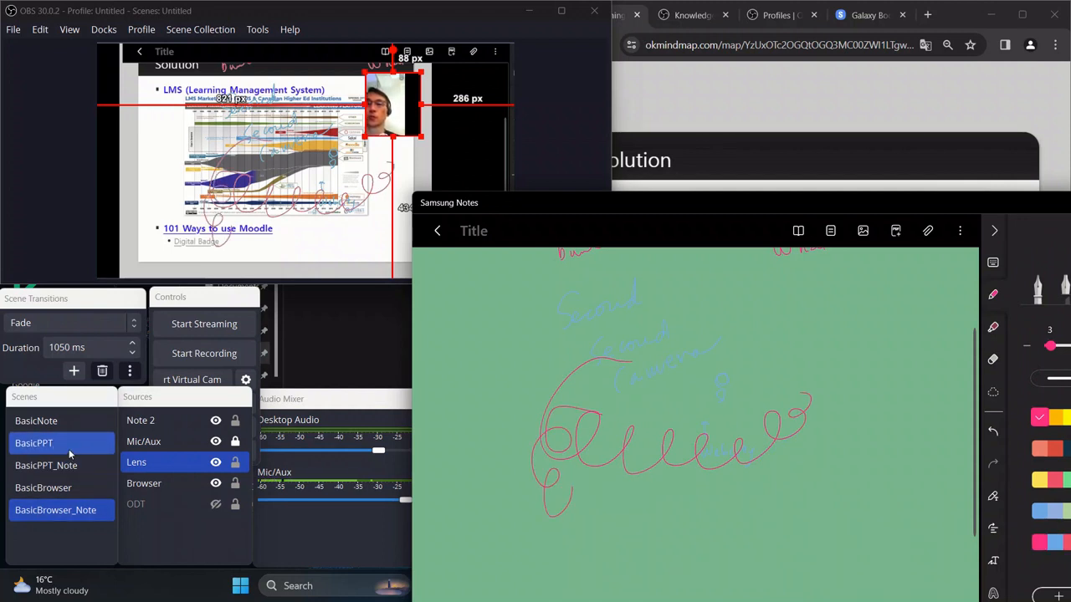
# Start recording the BasicBrowser_Note scene and add more pink loops above the existing scribble in the note.
pyautogui.click(215, 301)
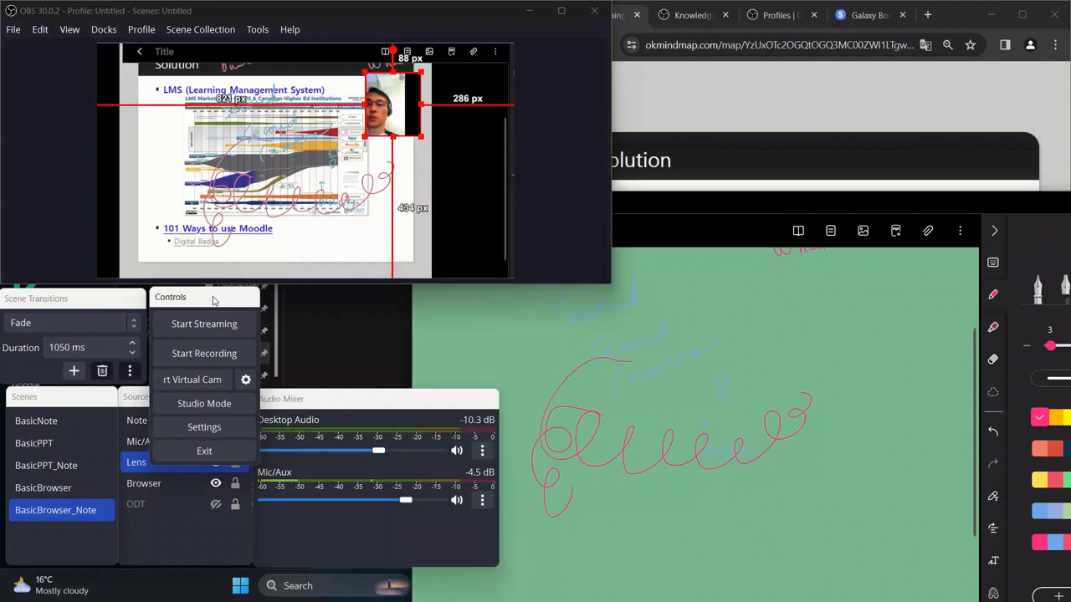
pyautogui.click(208, 354)
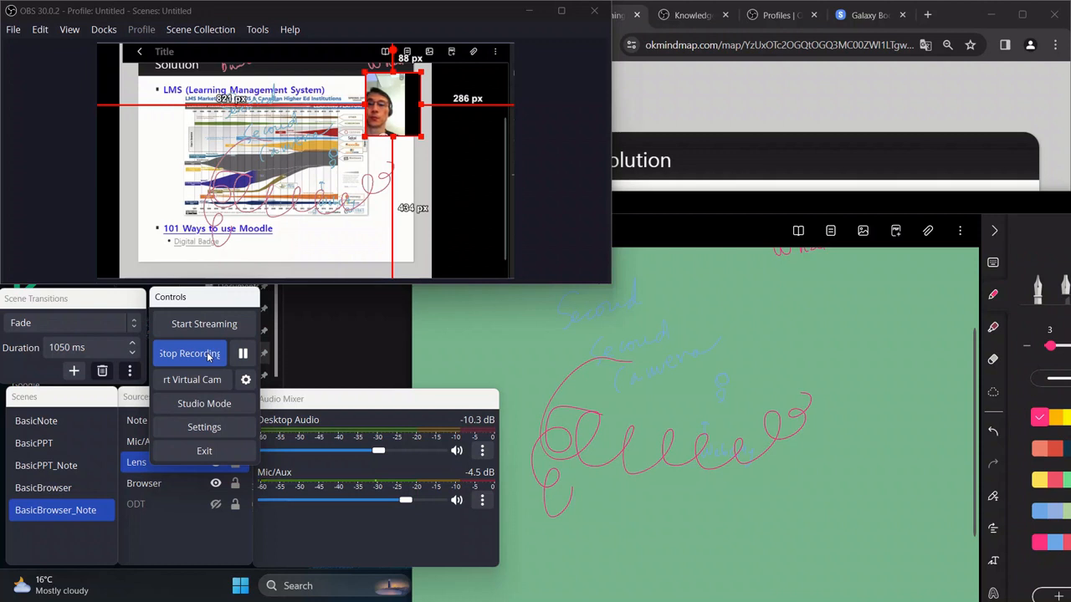
pyautogui.moveTo(692, 403)
pyautogui.mouseDown()
pyautogui.moveTo(707, 413)
pyautogui.moveTo(708, 389)
pyautogui.mouseUp()
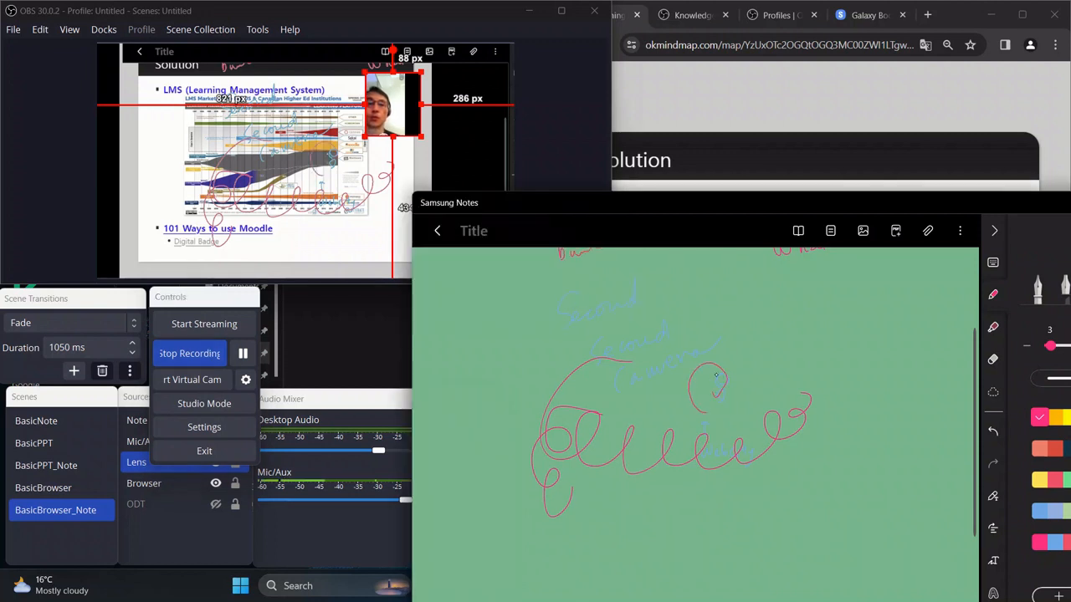
pyautogui.moveTo(762, 365); pyautogui.dragTo(874, 317)
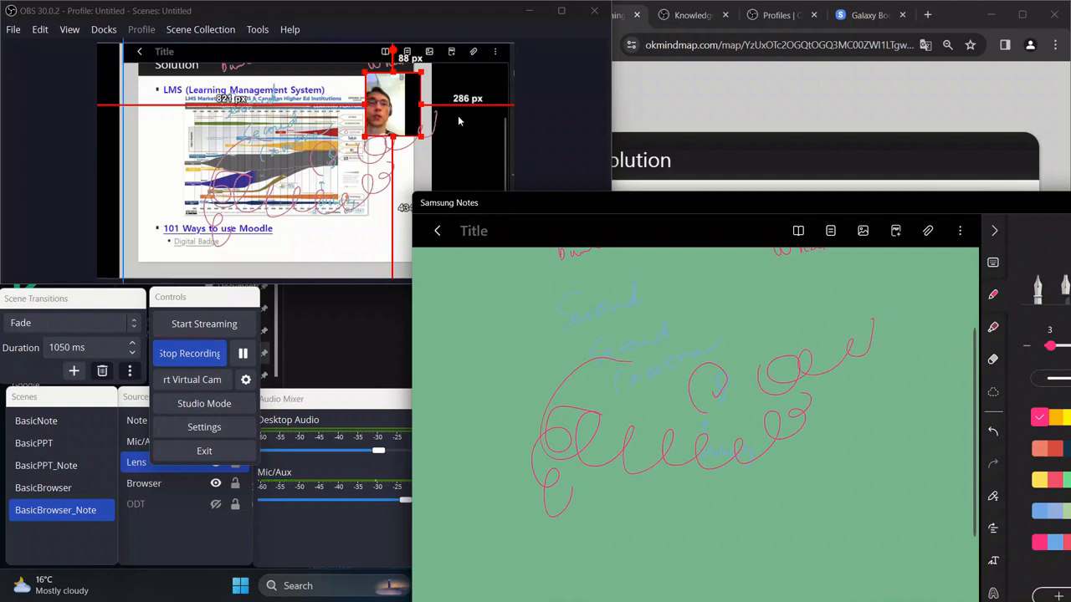
# Switch to the browser and advance the presentation from the LMS slide to the Service slide about OKMindmap.
pyautogui.click(665, 110)
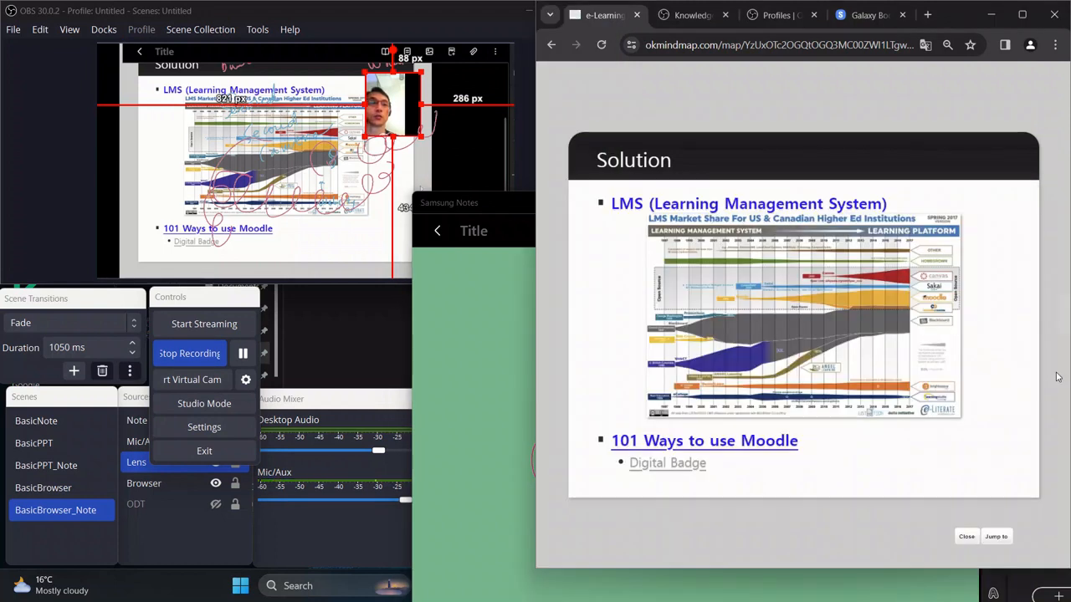
pyautogui.moveTo(1035, 345)
pyautogui.click(1060, 318)
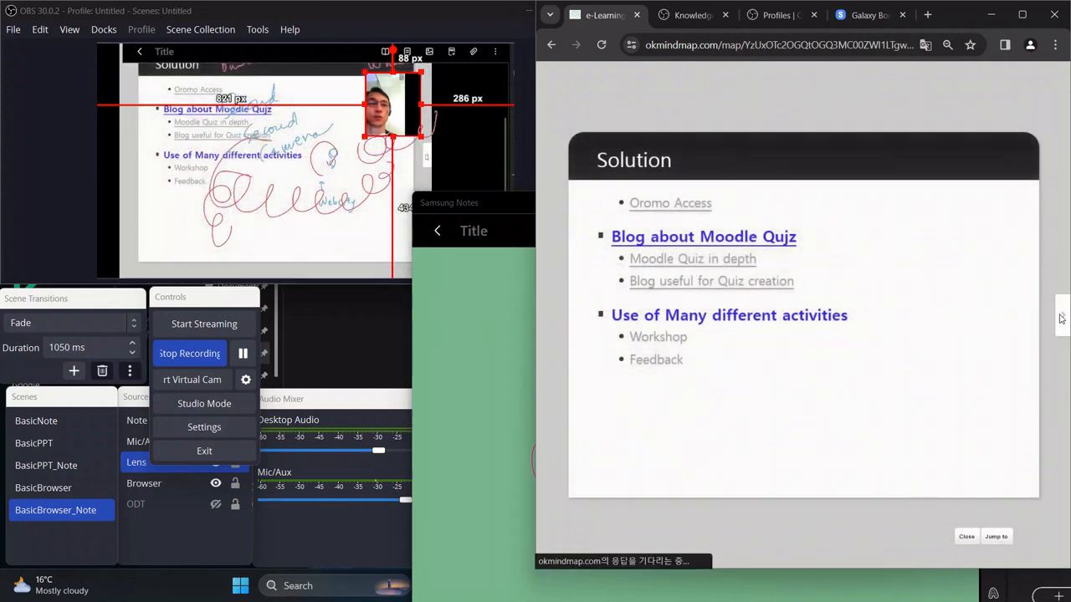
pyautogui.click(1061, 318)
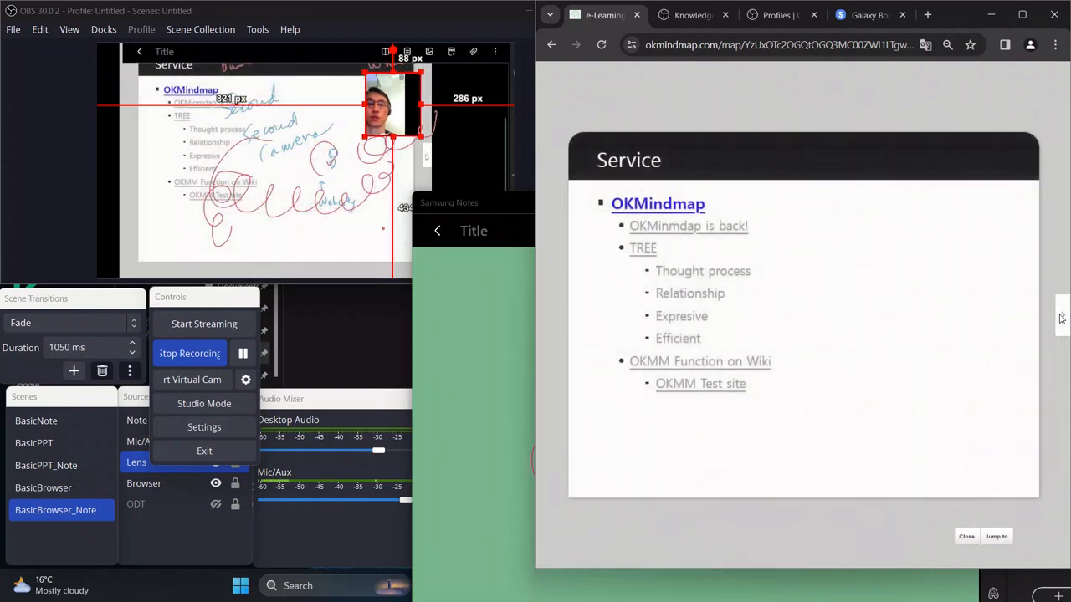
# Return to Samsung Notes and erase all the handwriting on the green page with the stroke eraser.
pyautogui.click(497, 344)
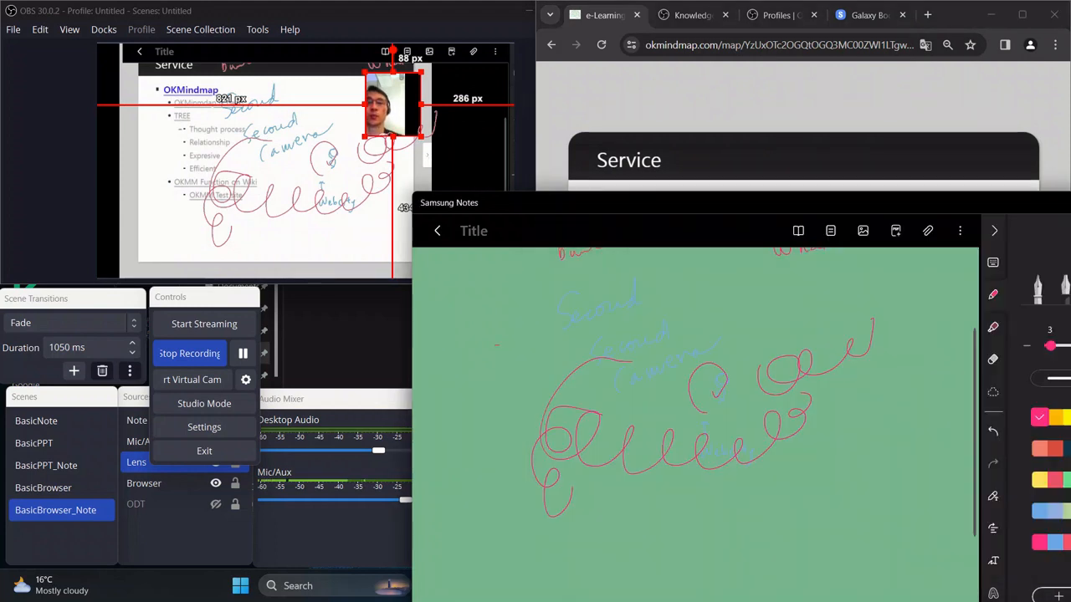
pyautogui.click(993, 359)
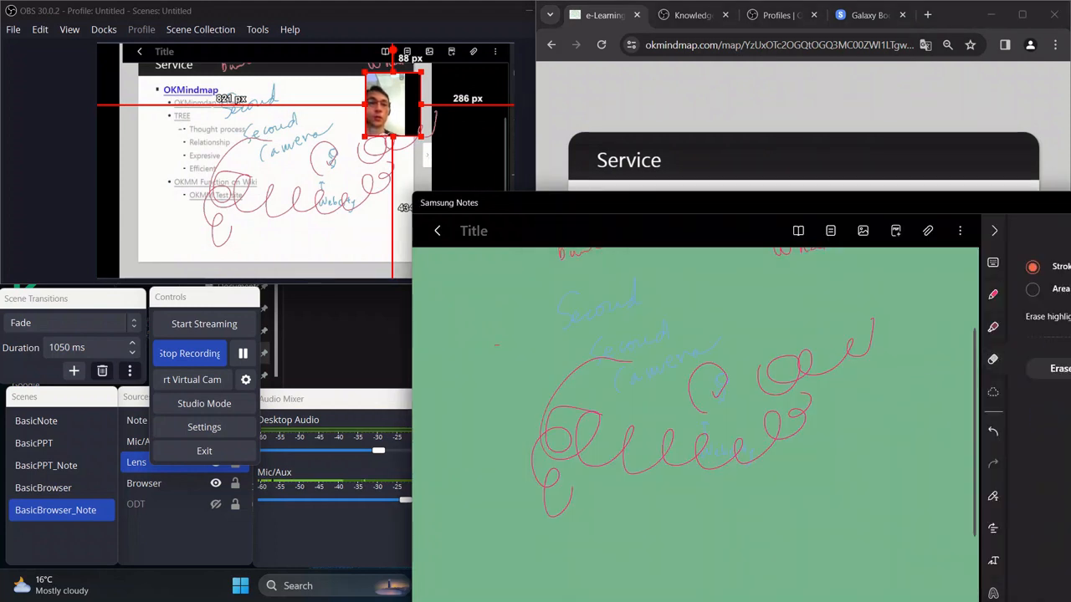
pyautogui.moveTo(845, 323)
pyautogui.mouseDown()
pyautogui.moveTo(862, 354)
pyautogui.moveTo(746, 410)
pyautogui.moveTo(656, 427)
pyautogui.moveTo(526, 479)
pyautogui.moveTo(577, 298)
pyautogui.moveTo(552, 313)
pyautogui.moveTo(522, 294)
pyautogui.moveTo(596, 251)
pyautogui.moveTo(816, 254)
pyautogui.moveTo(664, 345)
pyautogui.moveTo(631, 397)
pyautogui.moveTo(634, 373)
pyautogui.moveTo(729, 434)
pyautogui.moveTo(738, 467)
pyautogui.moveTo(710, 457)
pyautogui.mouseUp()
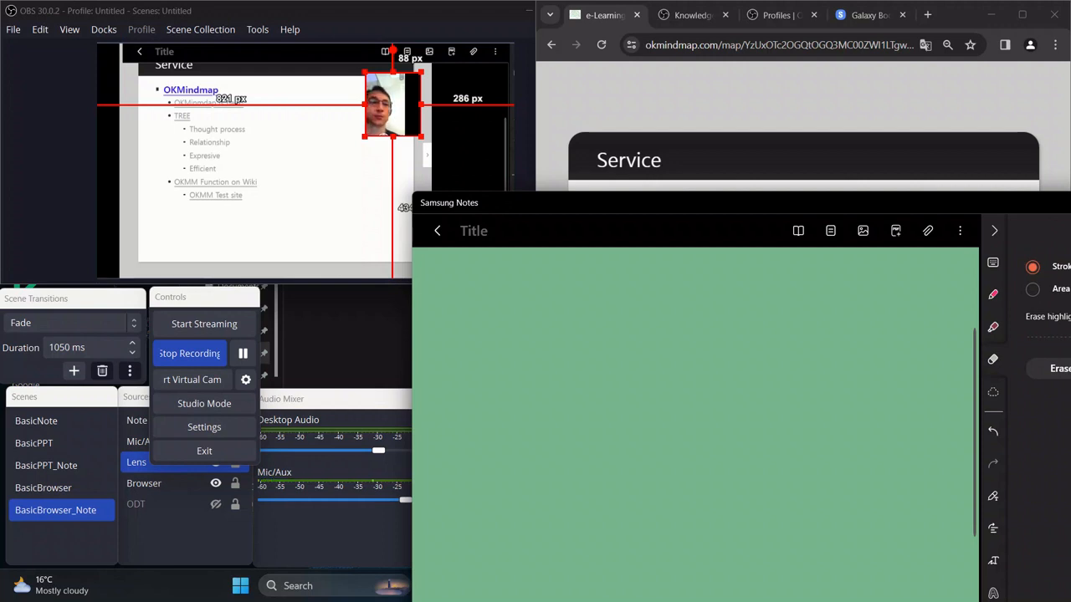
# Draw a chain of pink pen loops on the cleared note page and handwrite "Here!" below it.
pyautogui.click(992, 295)
pyautogui.moveTo(470, 326)
pyautogui.mouseDown()
pyautogui.moveTo(547, 351)
pyautogui.moveTo(694, 335)
pyautogui.mouseUp()
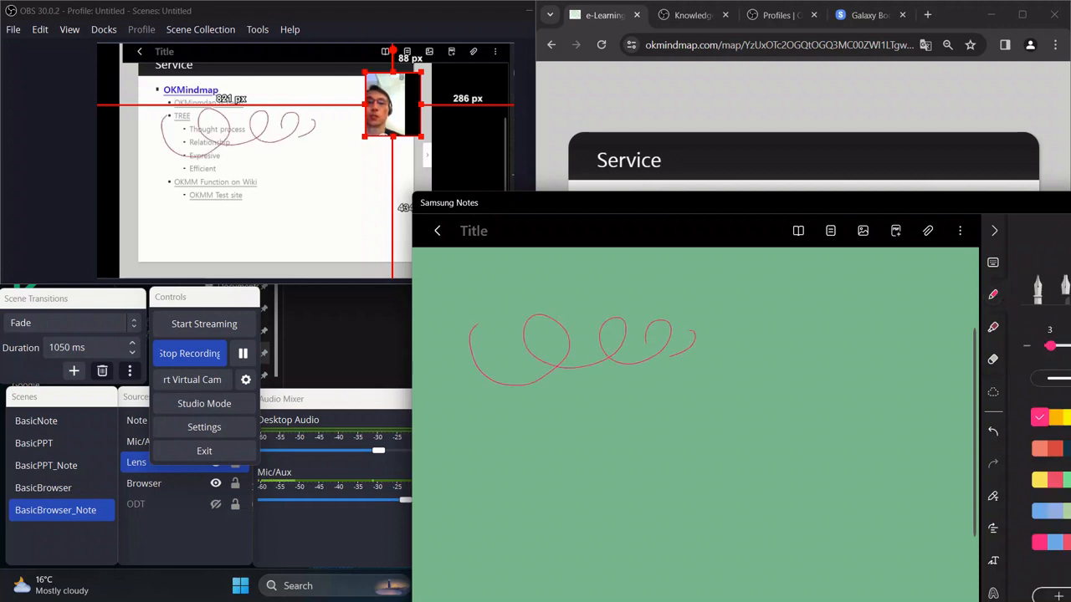
pyautogui.moveTo(541, 400); pyautogui.dragTo(543, 426)
pyautogui.moveTo(543, 413)
pyautogui.mouseDown()
pyautogui.moveTo(562, 424)
pyautogui.moveTo(593, 406)
pyautogui.mouseUp()
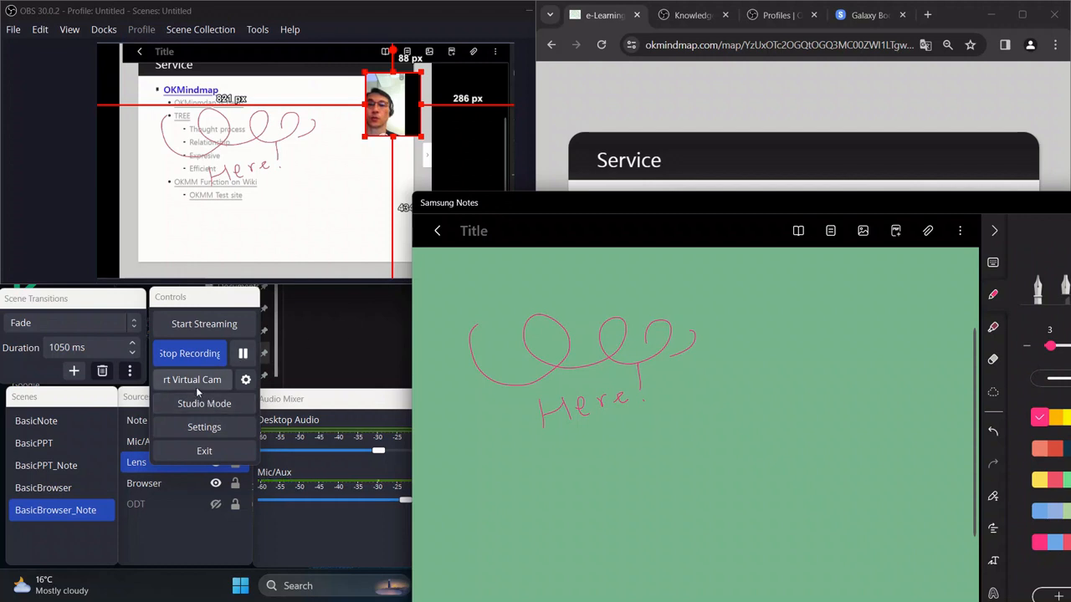
pyautogui.click(198, 354)
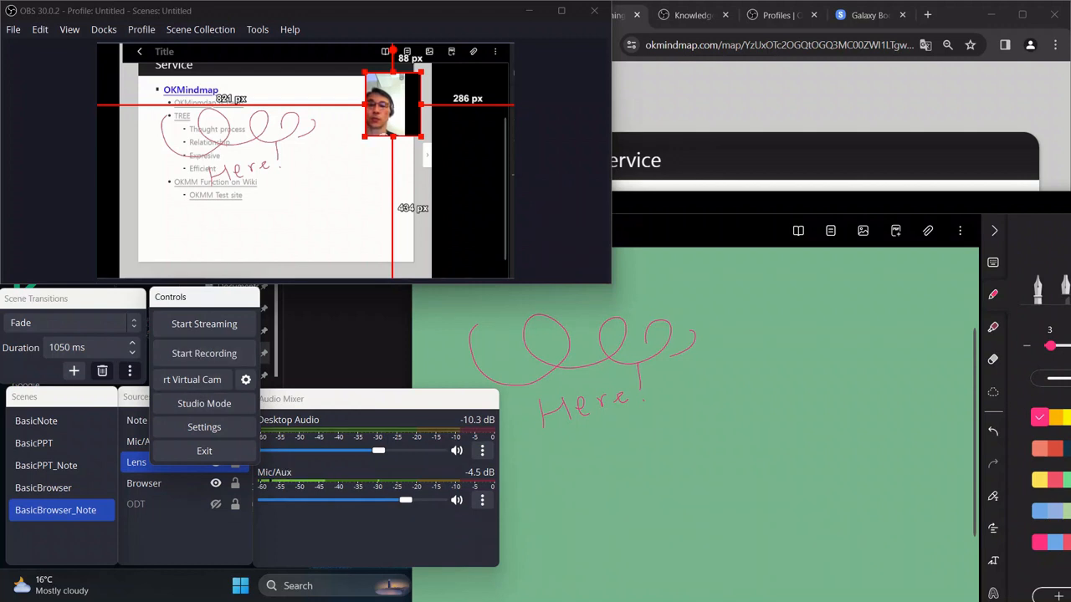
pyautogui.click(175, 578)
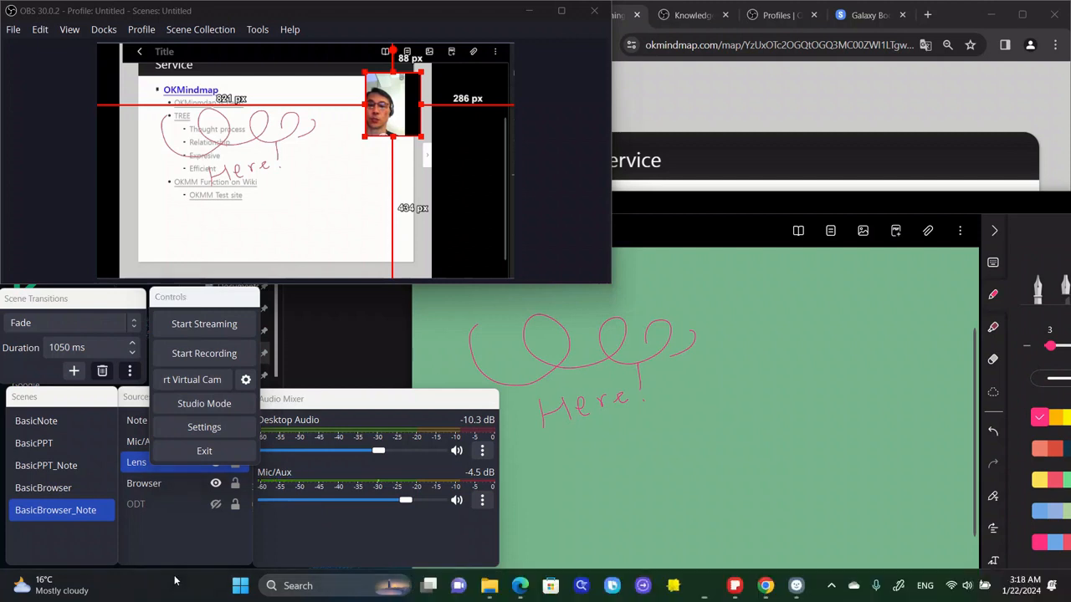
pyautogui.click(491, 587)
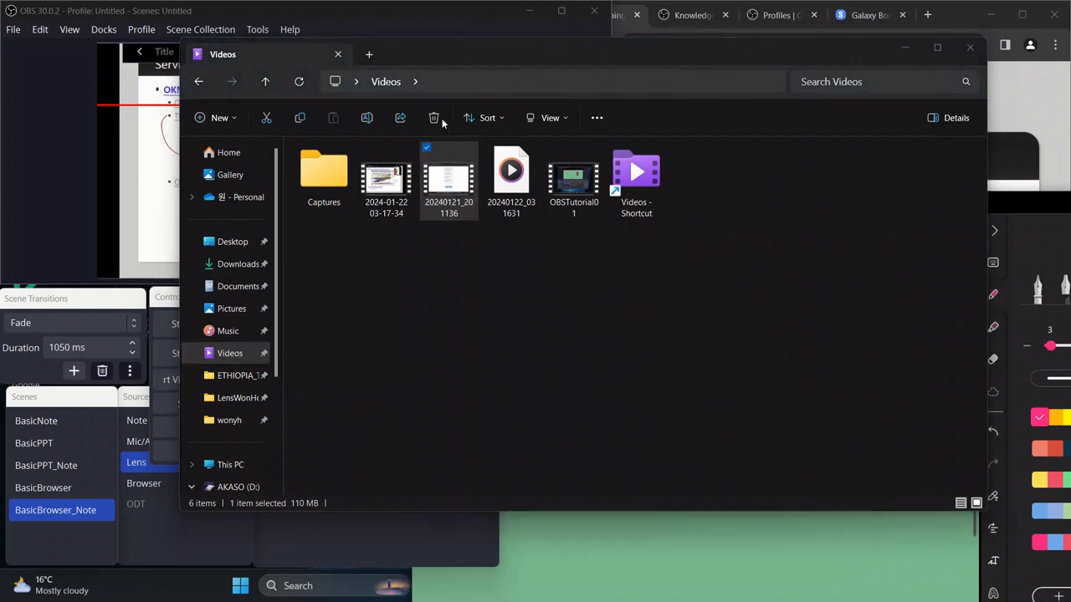
pyautogui.click(384, 184)
pyautogui.doubleClick(384, 183)
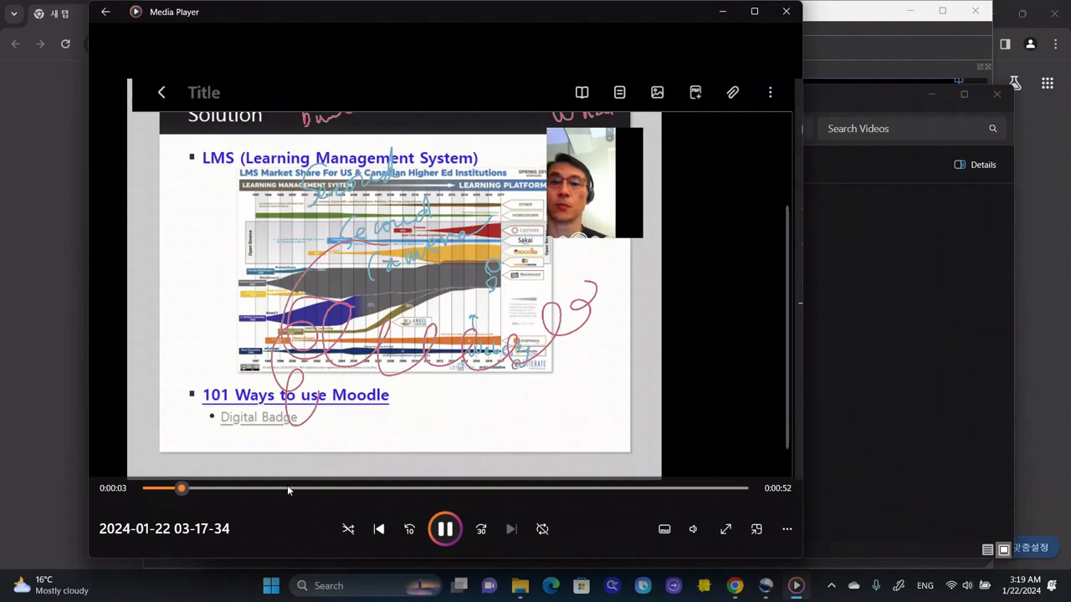
pyautogui.click(287, 488)
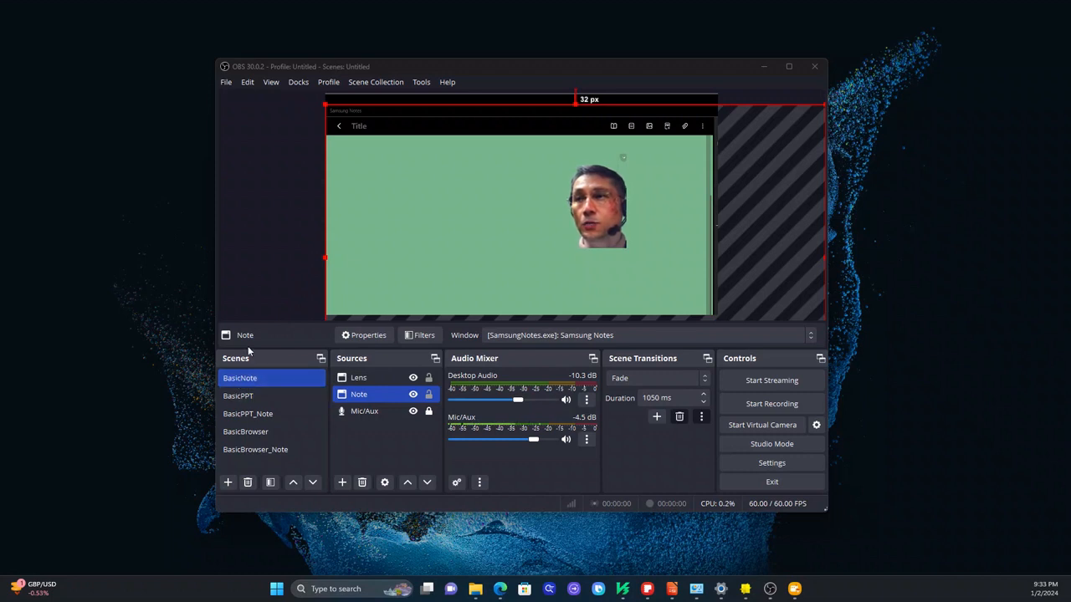
# Step through the scenes from BasicPPT to BasicBrowser_Note in OBS and return to the BasicNote scene.
pyautogui.click(241, 396)
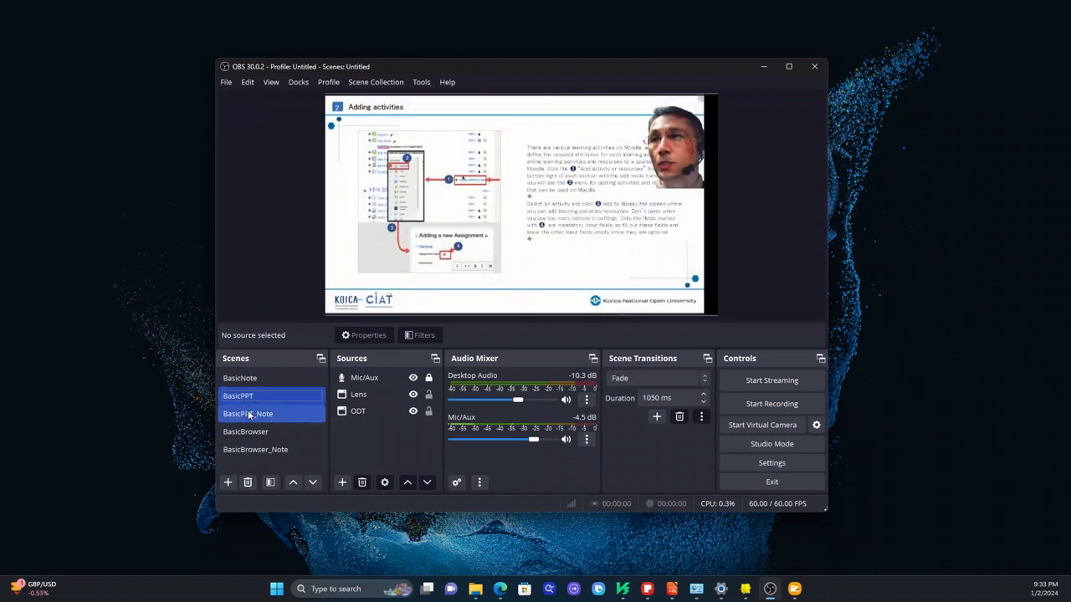
pyautogui.click(255, 414)
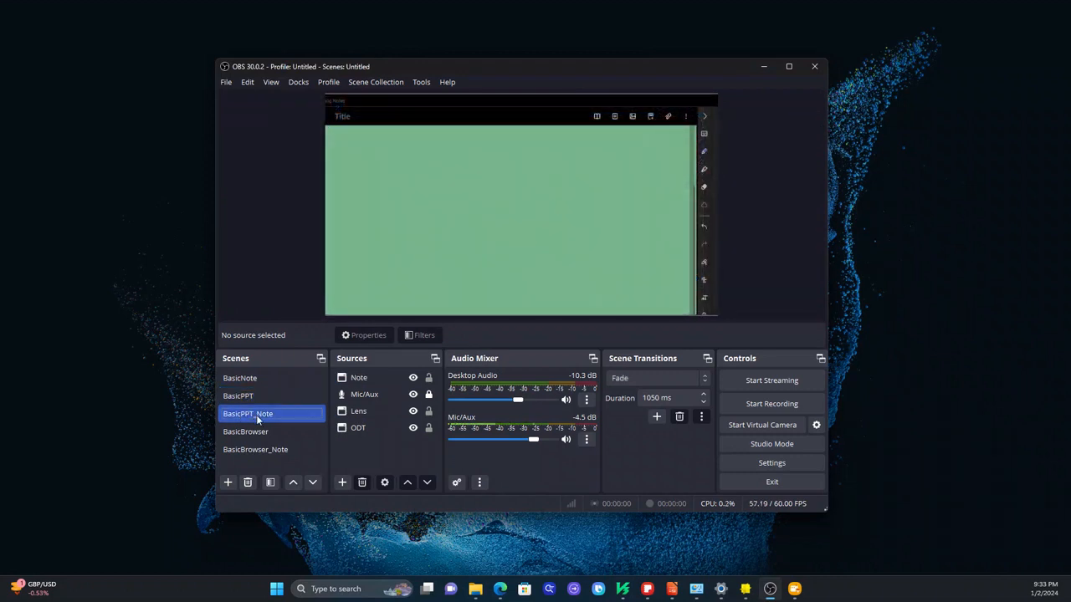
pyautogui.click(255, 430)
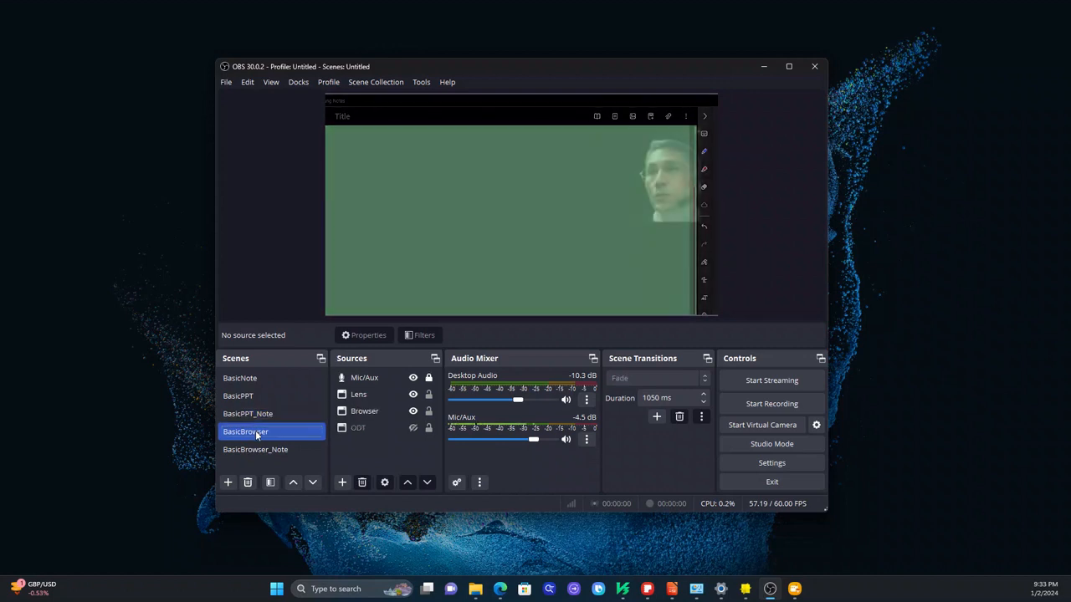
pyautogui.click(259, 451)
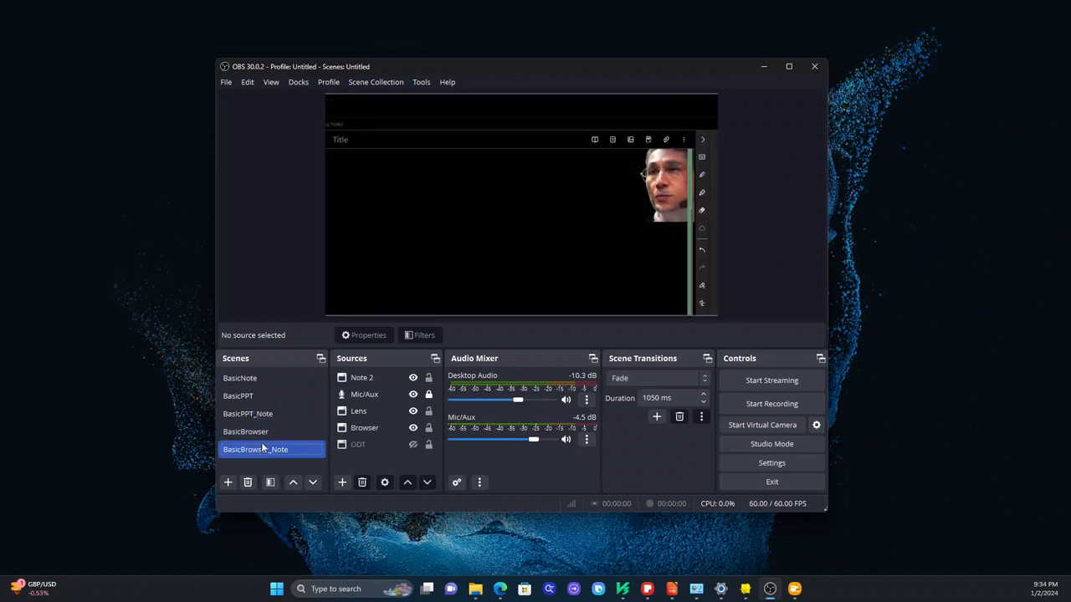
pyautogui.click(247, 381)
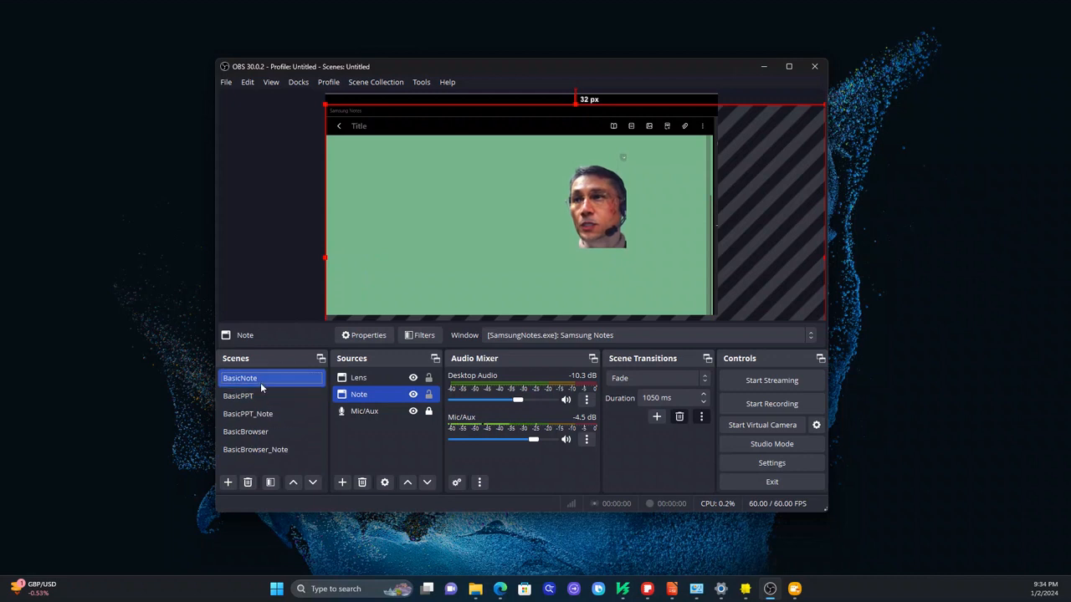
# Examine the Lens, Note and Mic/Aux sources of the BasicNote scene one by one, ending with Lens selected.
pyautogui.keyDown('ctrl'); pyautogui.click(360, 378); pyautogui.keyUp('ctrl')
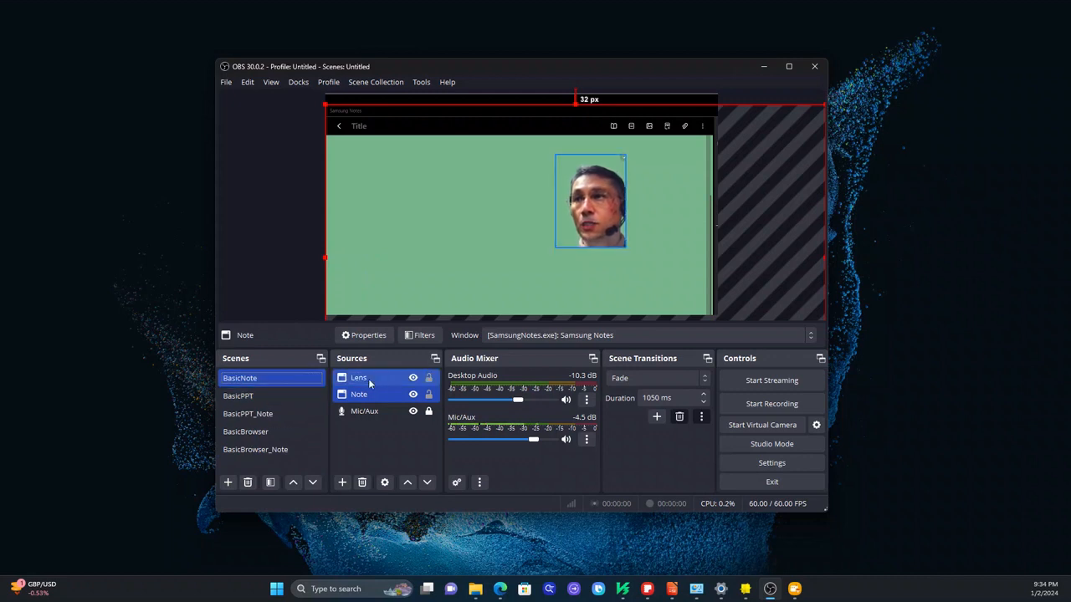
pyautogui.click(368, 379)
pyautogui.click(373, 395)
pyautogui.click(365, 410)
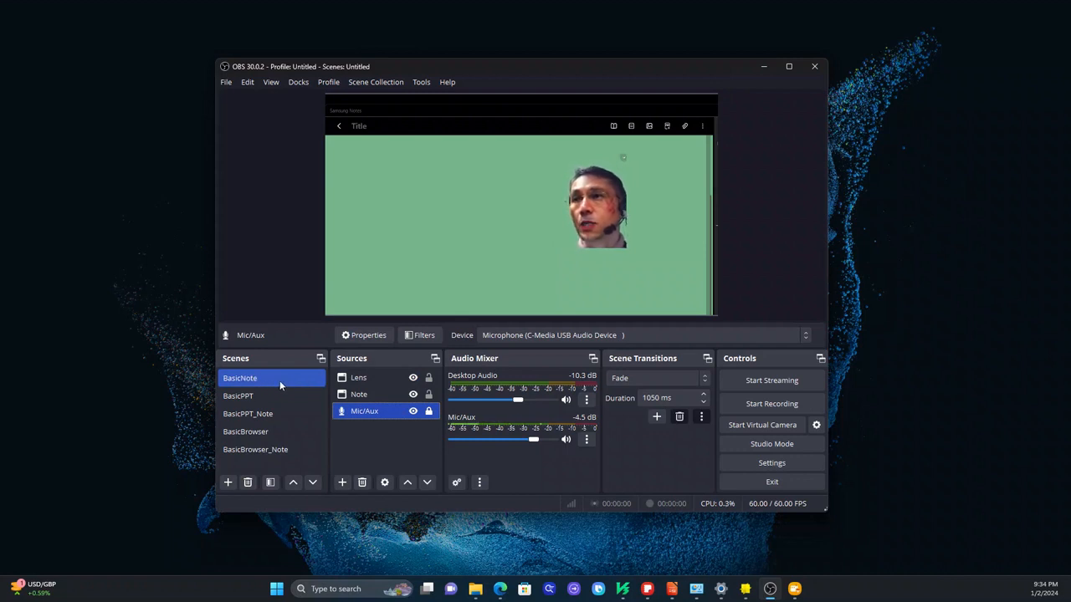
pyautogui.click(363, 381)
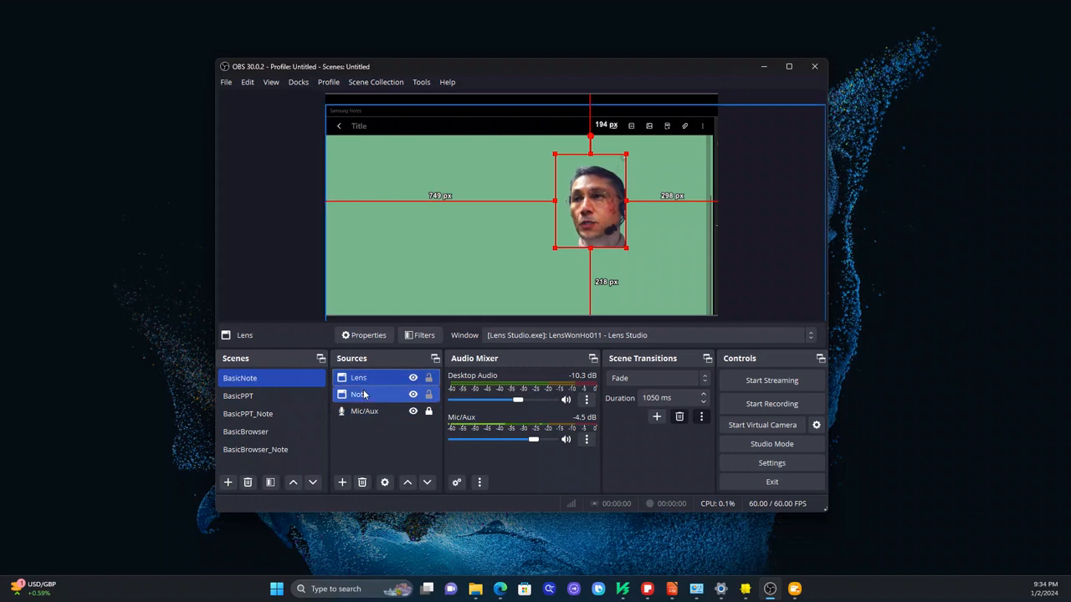
pyautogui.click(363, 394)
pyautogui.click(357, 380)
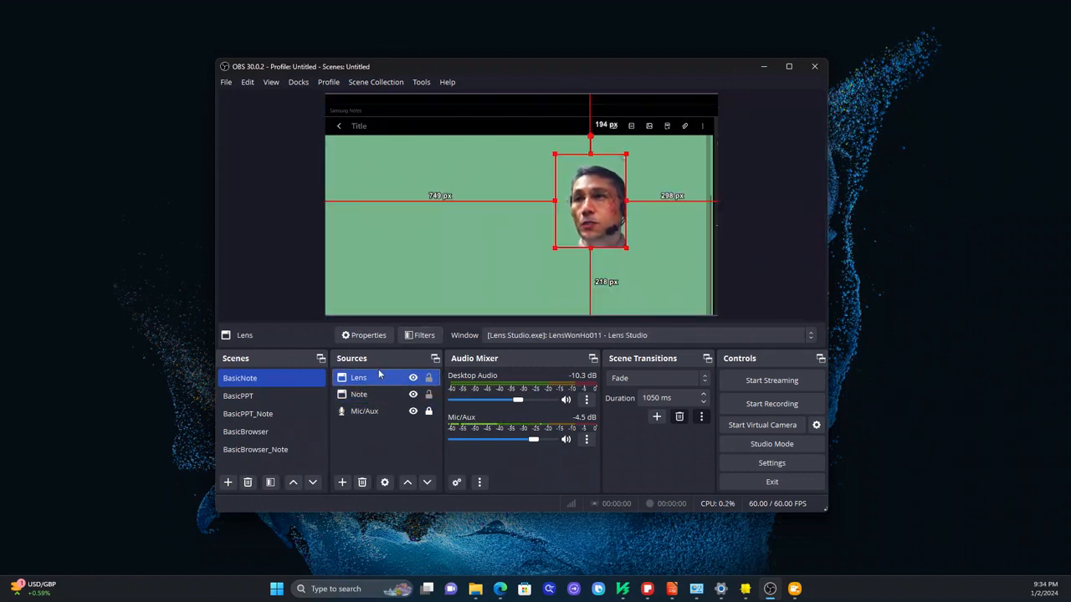
# Look over the source types that can be added to the BasicNote scene without adding one.
pyautogui.click(341, 483)
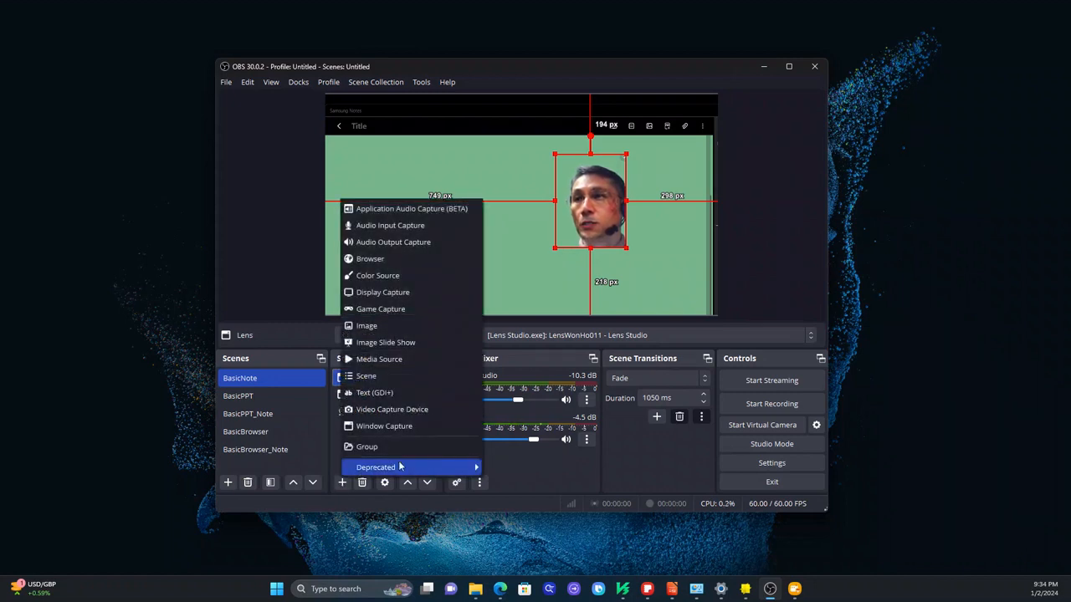
pyautogui.click(584, 467)
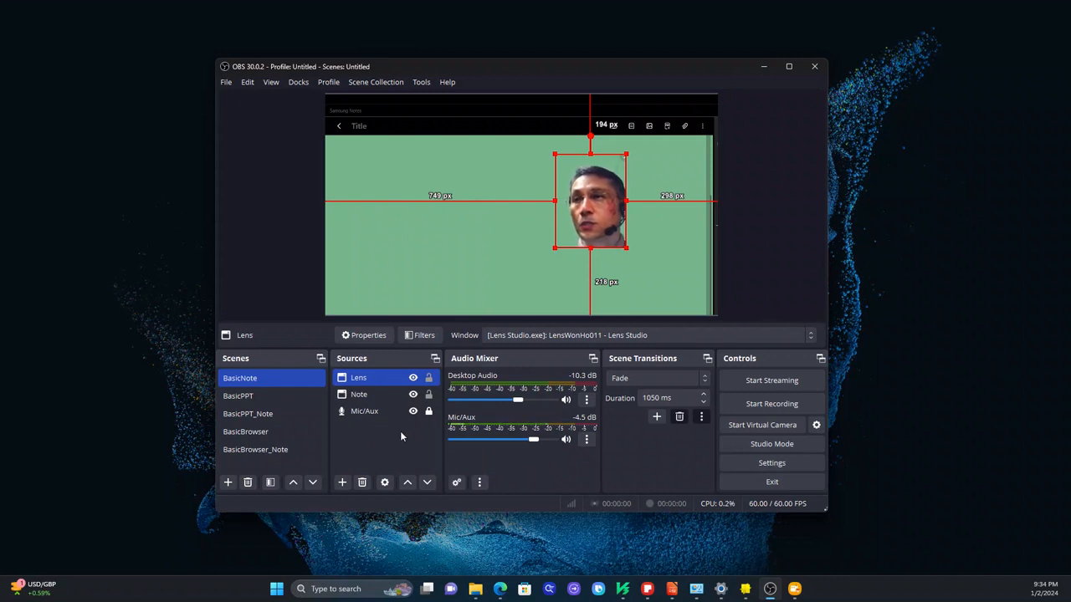
# Try [VideoEditor.exe]: Samsung Studio Plus as the window captured by the Lens source and discard the change.
pyautogui.doubleClick(366, 381)
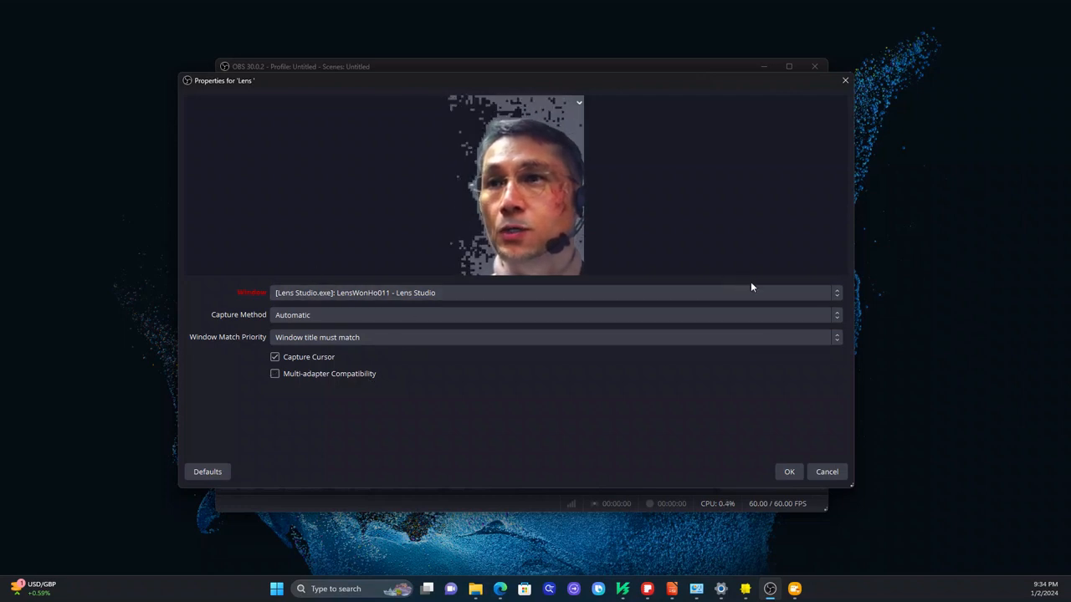
pyautogui.click(835, 293)
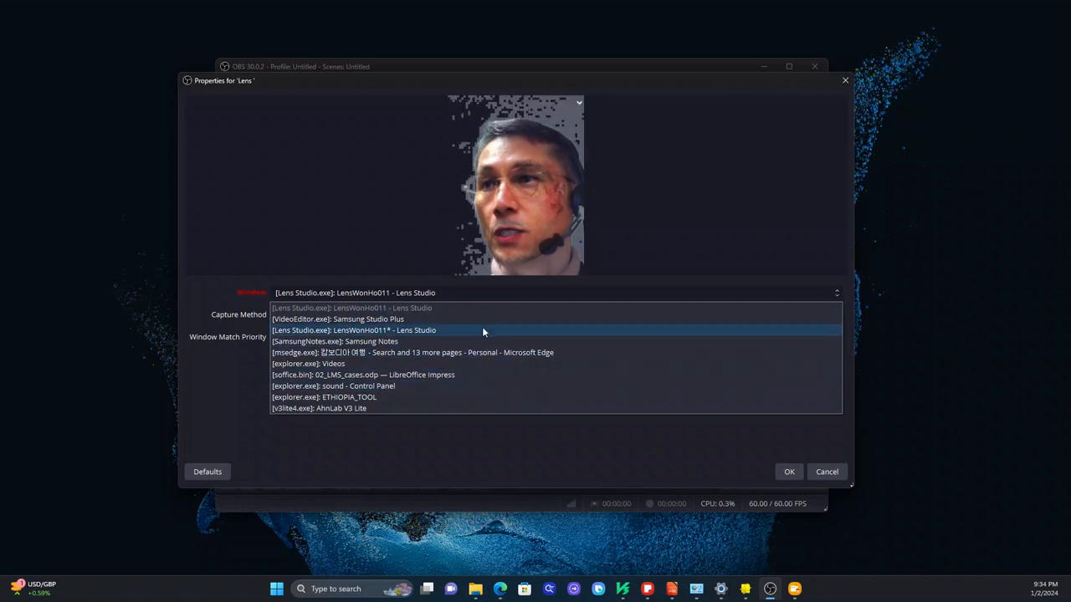
pyautogui.click(386, 319)
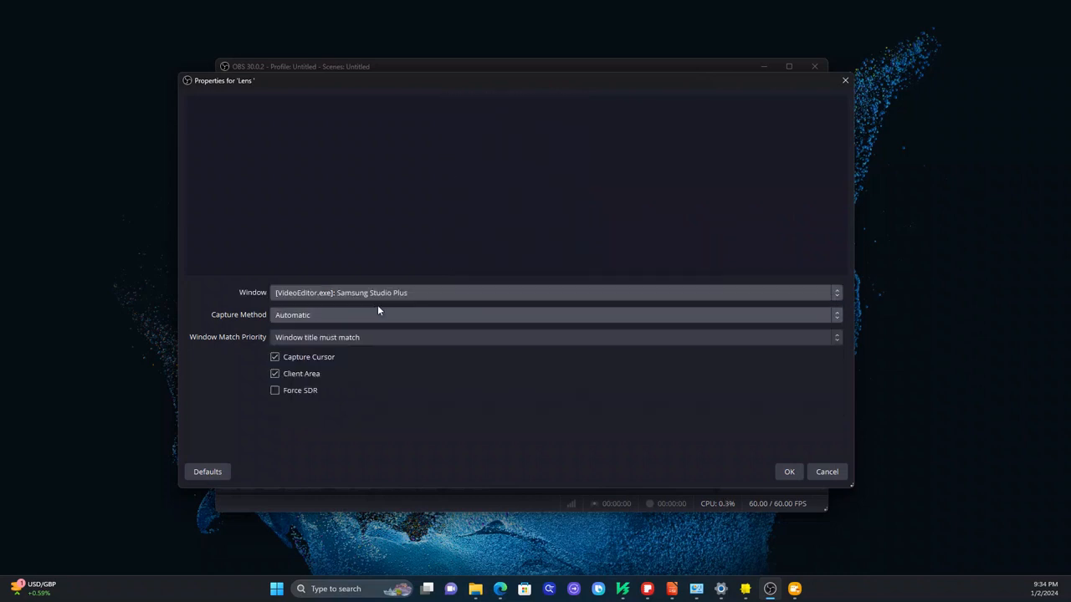
pyautogui.click(456, 292)
pyautogui.click(429, 310)
pyautogui.click(825, 471)
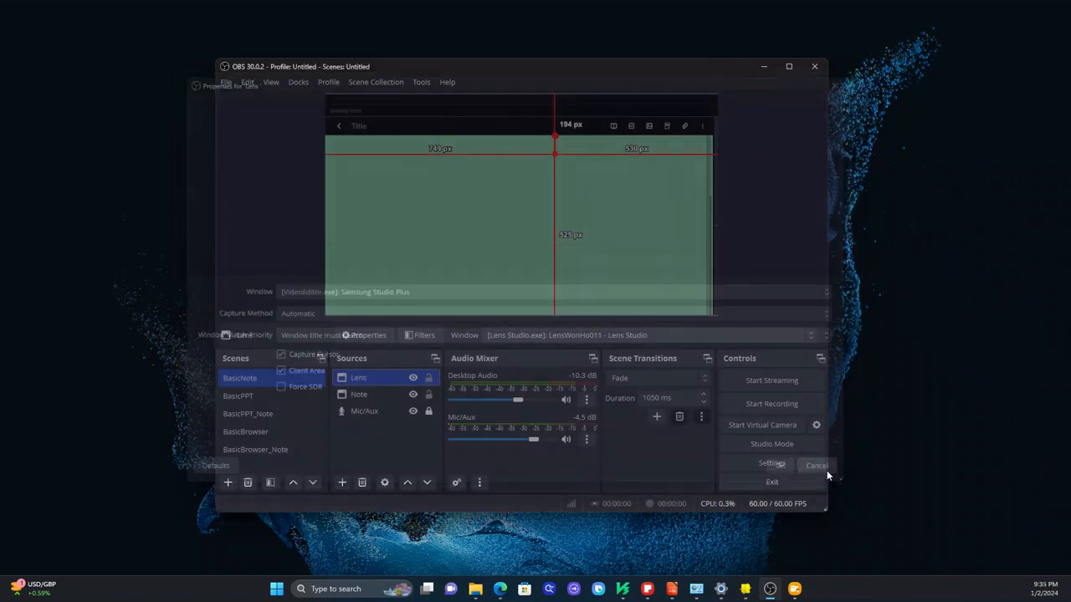
# Browse the windows available for capture in the Lens source's properties and close them without choosing another.
pyautogui.doubleClick(369, 378)
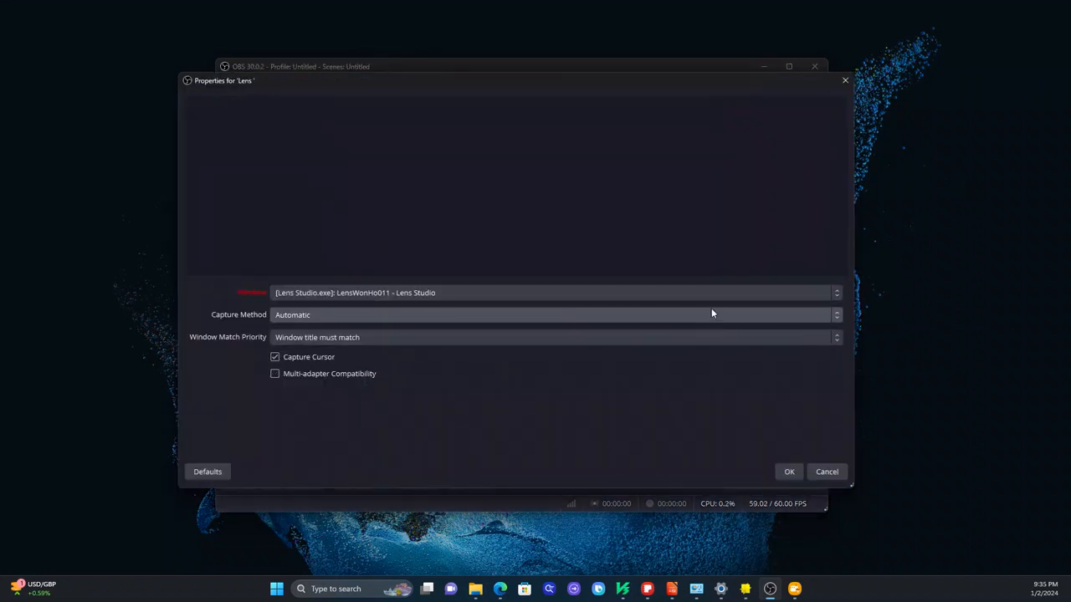
pyautogui.click(832, 297)
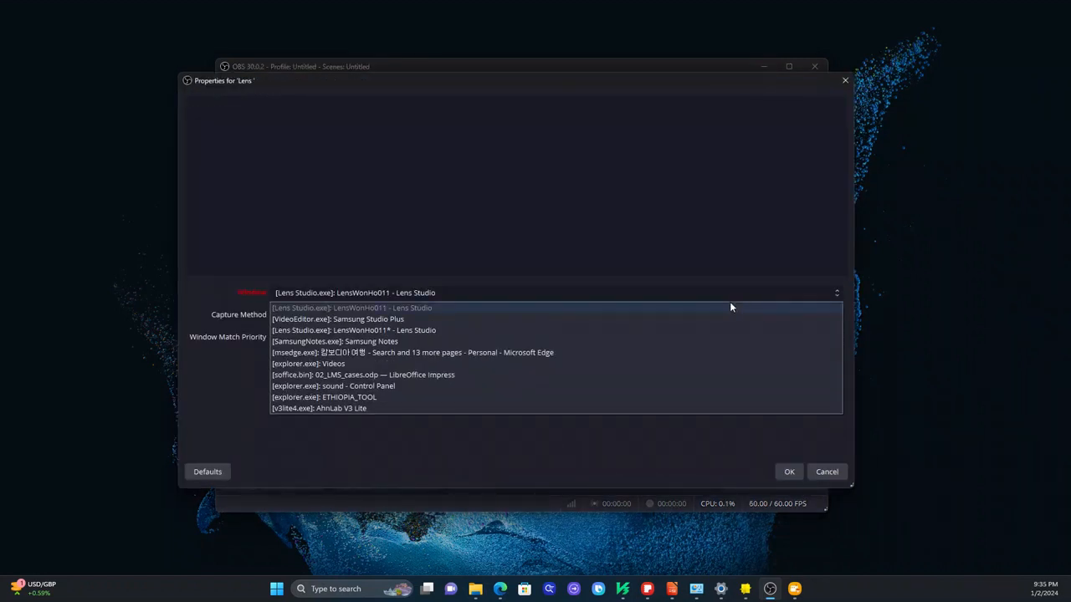
pyautogui.press('Down')
pyautogui.press('Down')
pyautogui.press('Down')
pyautogui.press('Down')
pyautogui.press('Down')
pyautogui.press('Down')
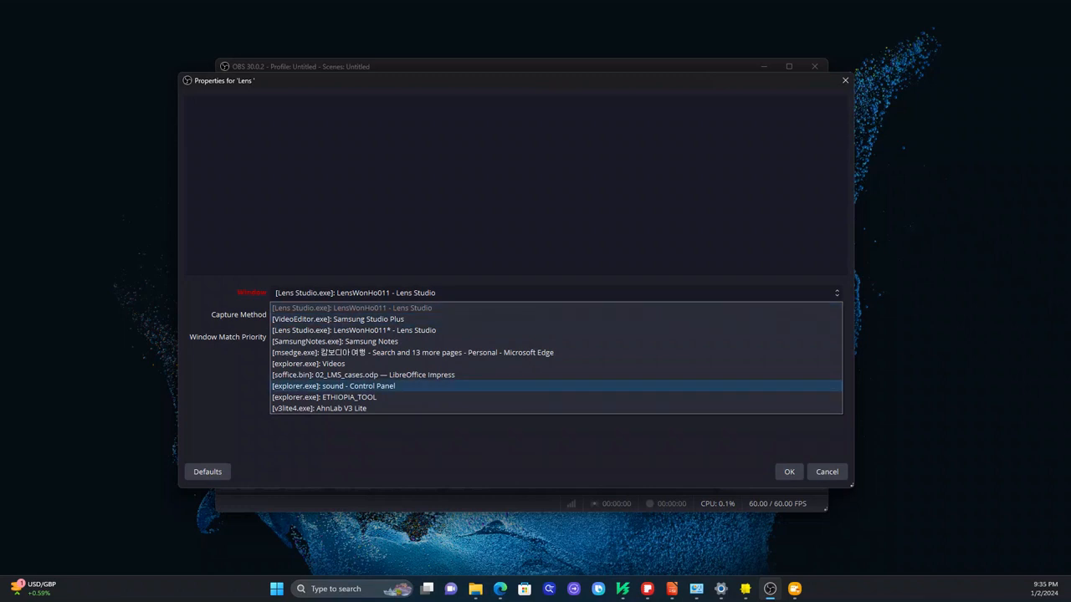
pyautogui.hotkey('alt', 'Tab')
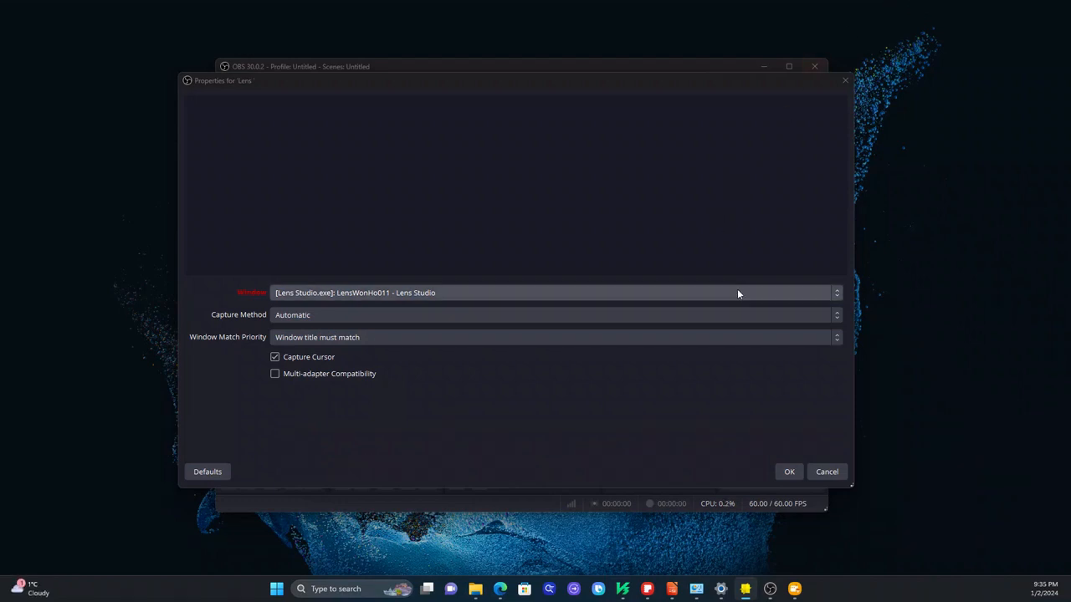
pyautogui.click(791, 471)
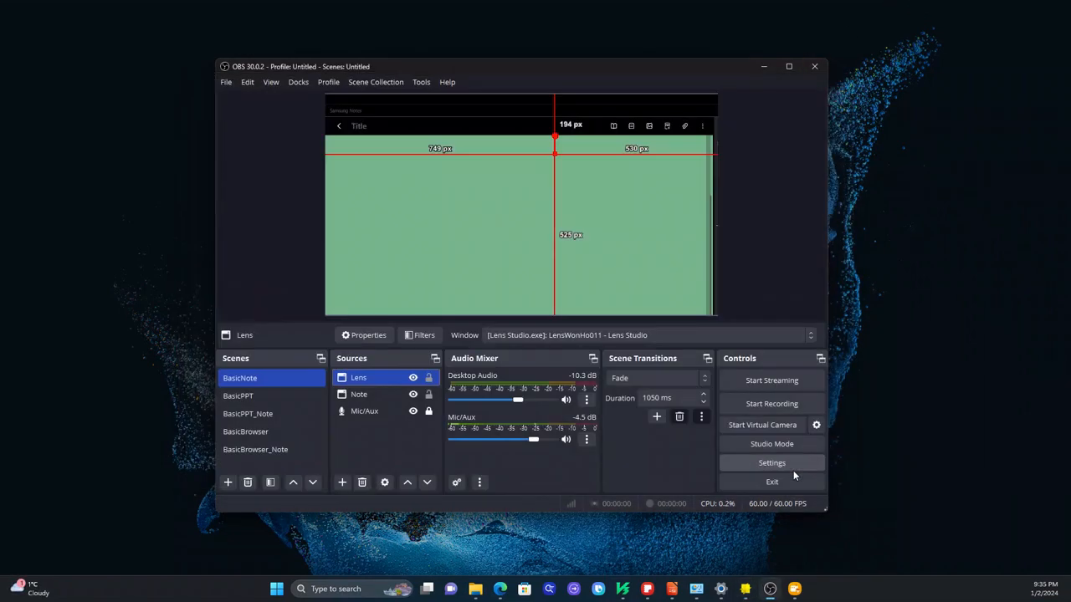
# Set the Lens source to capture the window [Lens Studio.exe]: LensWonHo011* - Lens Studio.
pyautogui.click(389, 396)
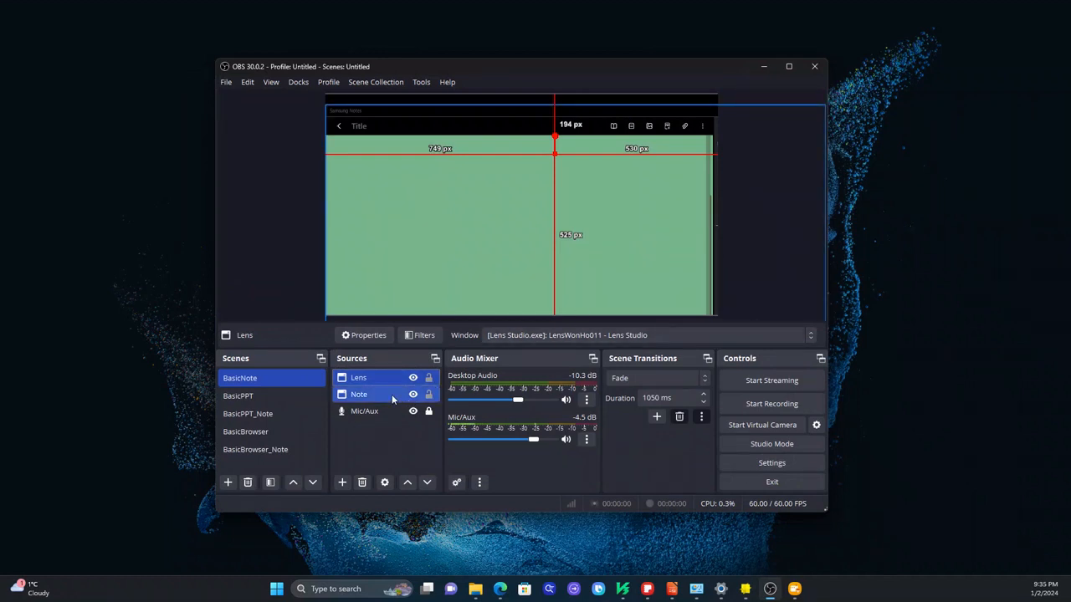
pyautogui.click(374, 378)
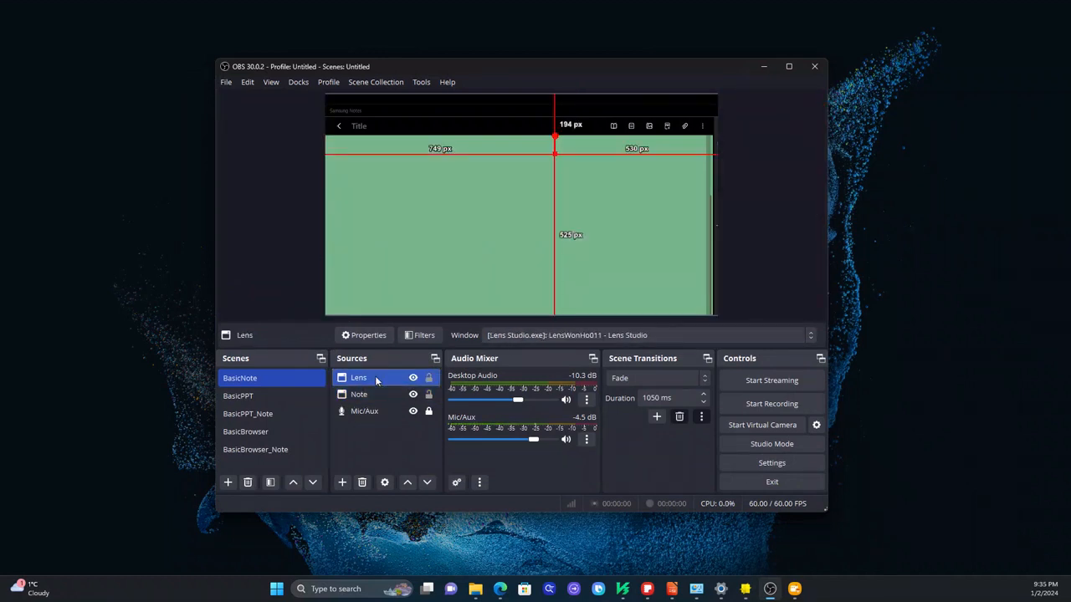
pyautogui.doubleClick(375, 377)
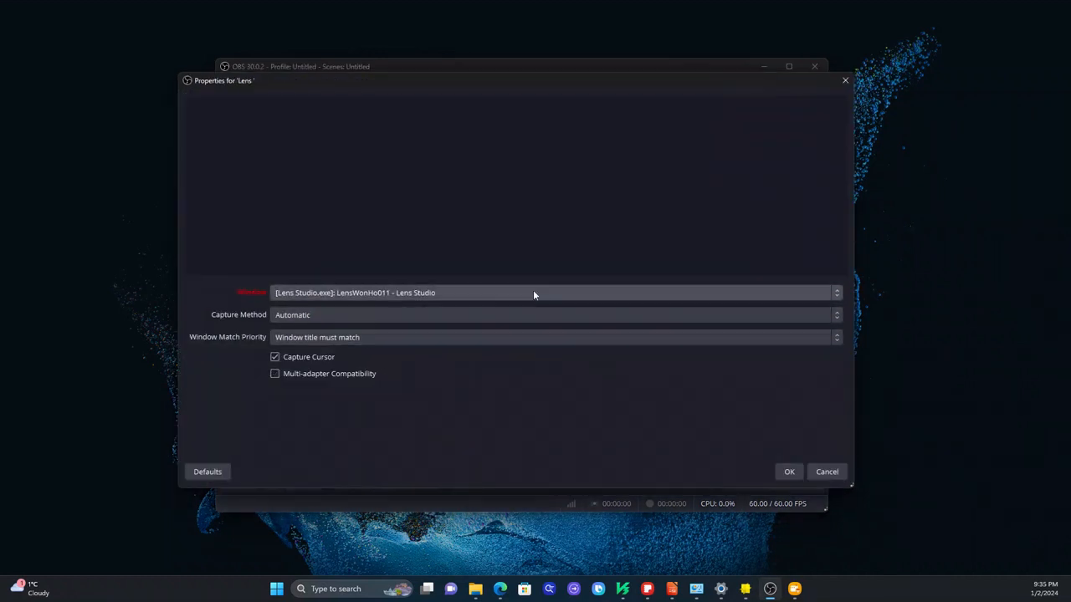
pyautogui.click(838, 293)
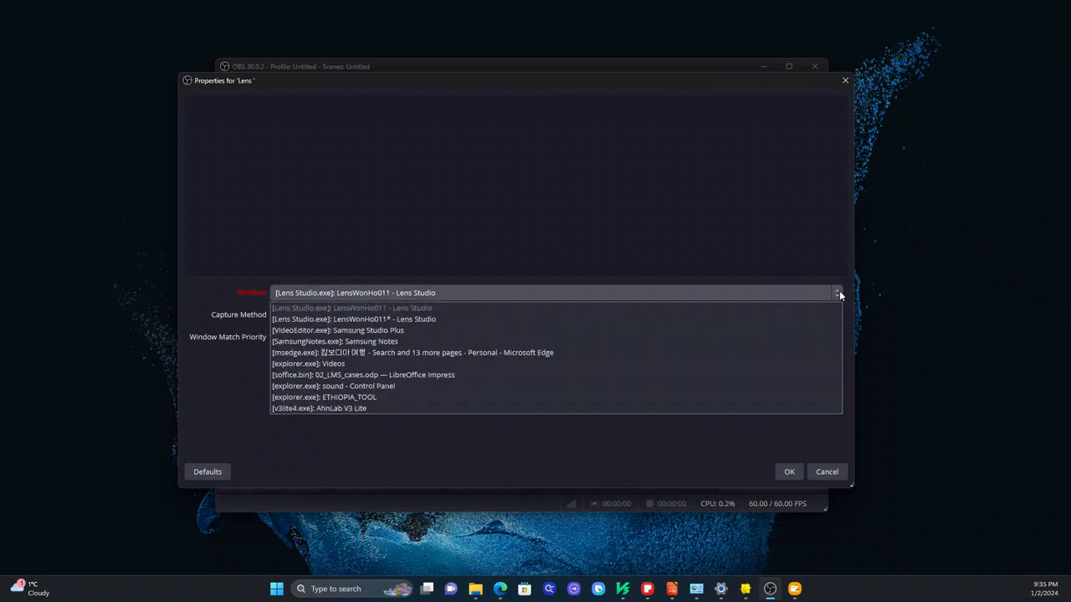
pyautogui.click(452, 323)
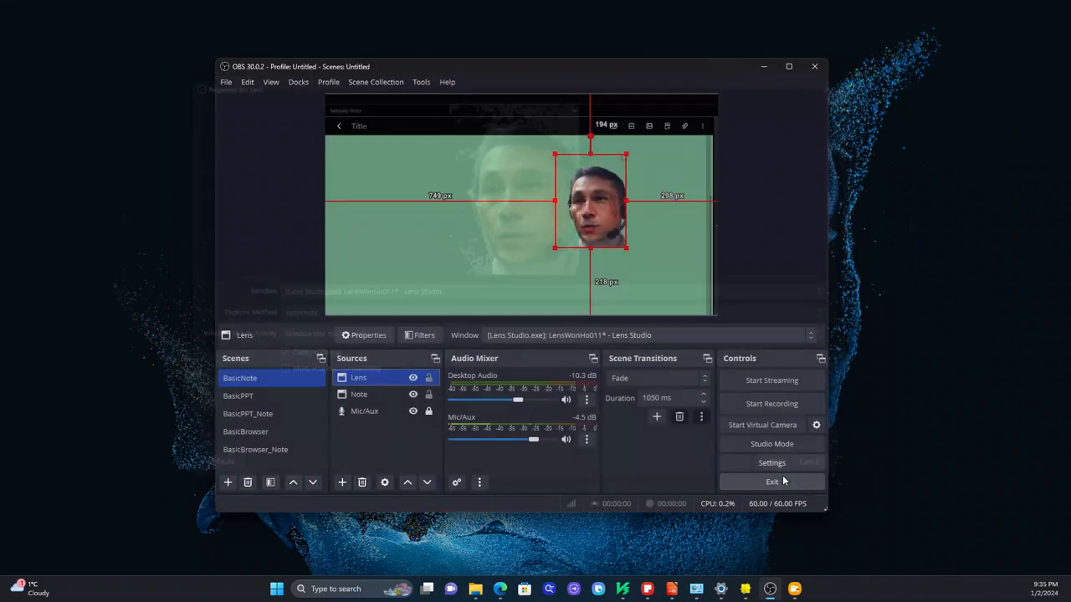
pyautogui.click(788, 472)
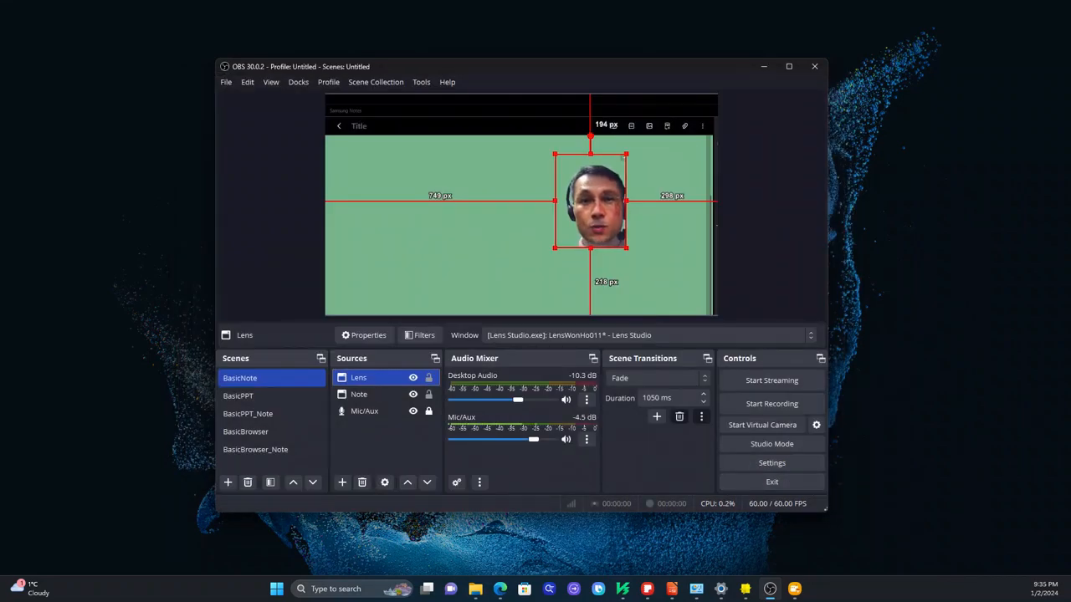
# Bring the Lens Studio window over OBS, move it back off screen and check the Lens source's properties.
pyautogui.moveTo(1069, 50); pyautogui.dragTo(389, 132)
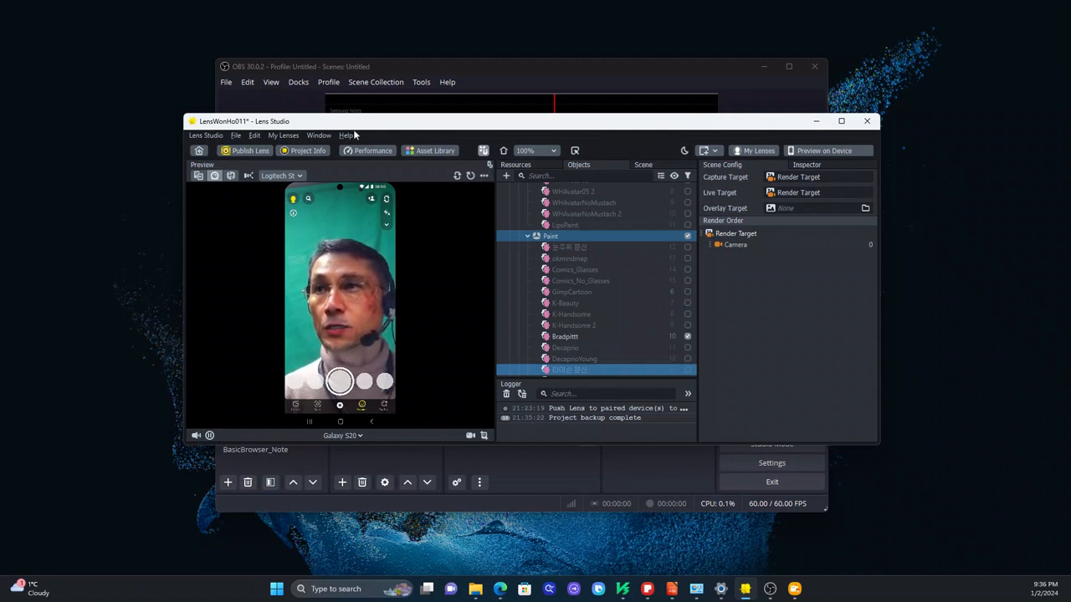
pyautogui.moveTo(362, 128); pyautogui.dragTo(1070, 318)
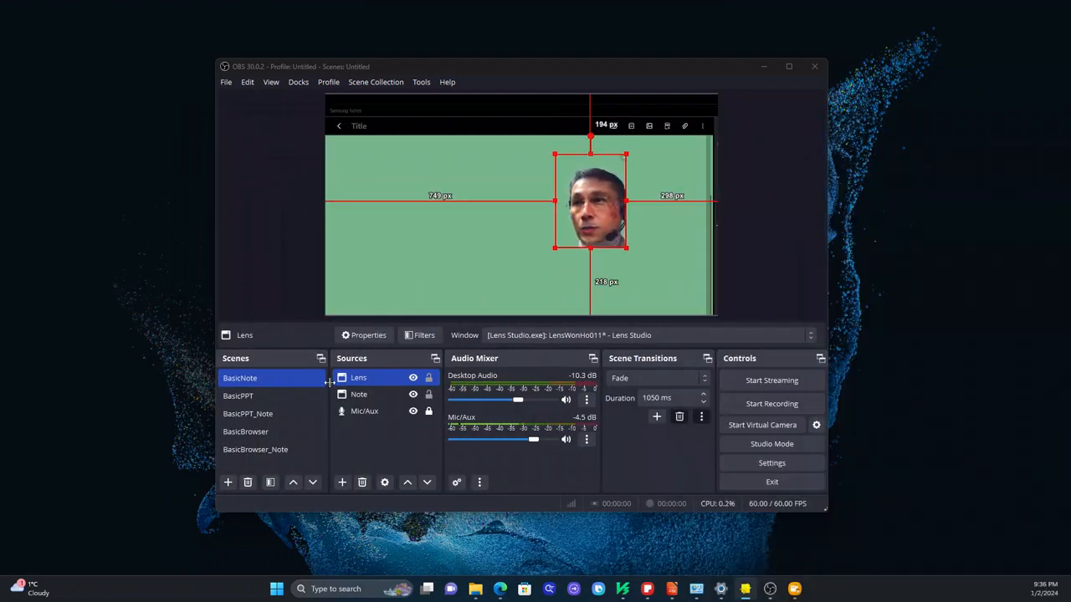
pyautogui.keyDown('ctrl'); pyautogui.click(360, 394); pyautogui.keyUp('ctrl')
pyautogui.doubleClick(368, 382)
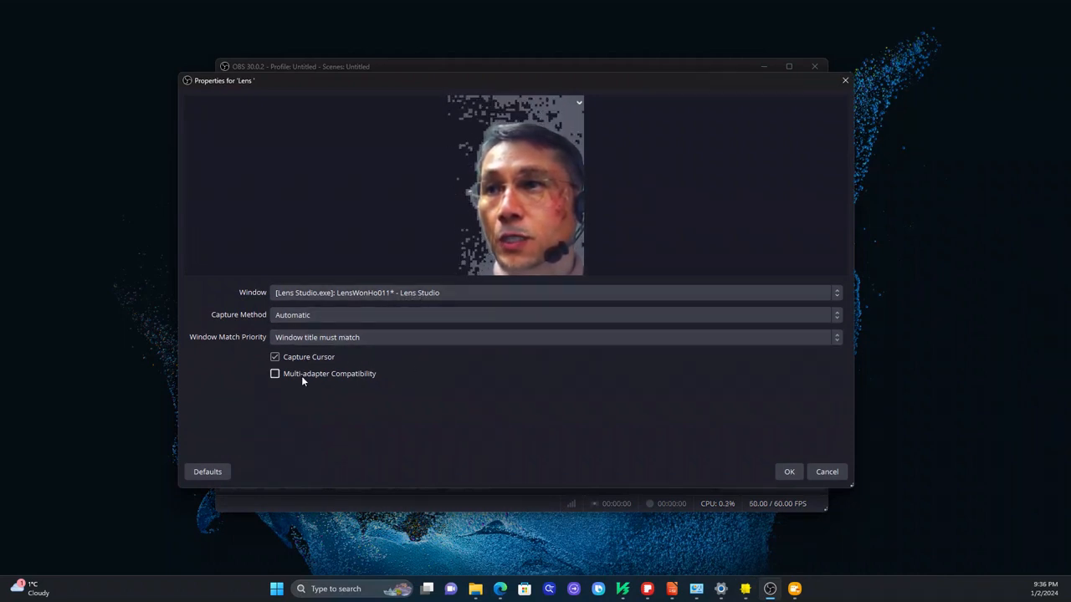
pyautogui.click(789, 471)
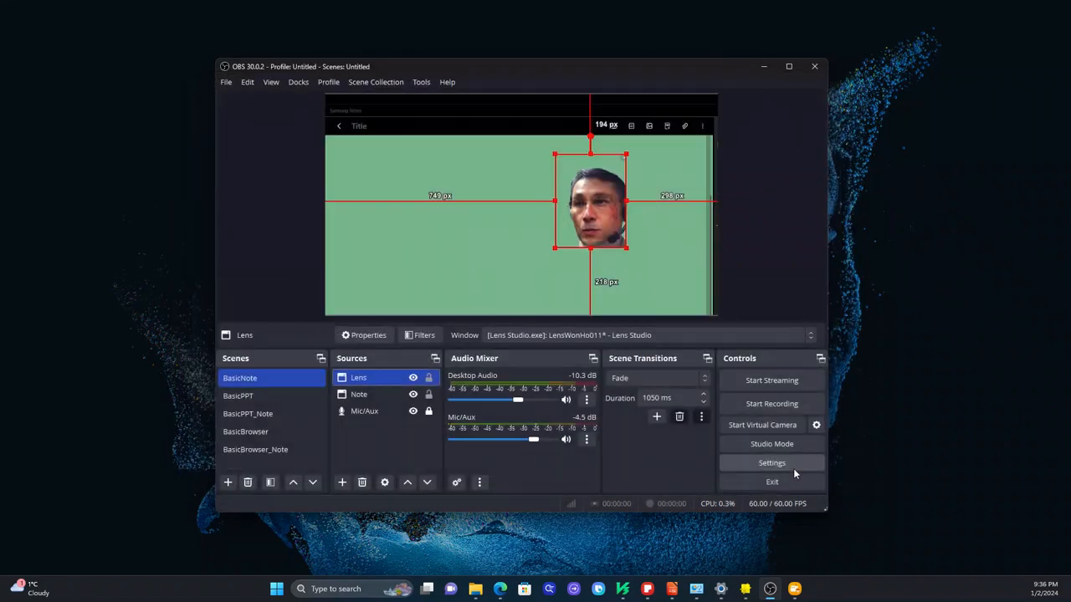
# Examine the Lens source's Chroma Key filter, the addable filter types and the Crop/Pad settings.
pyautogui.rightClick(366, 379)
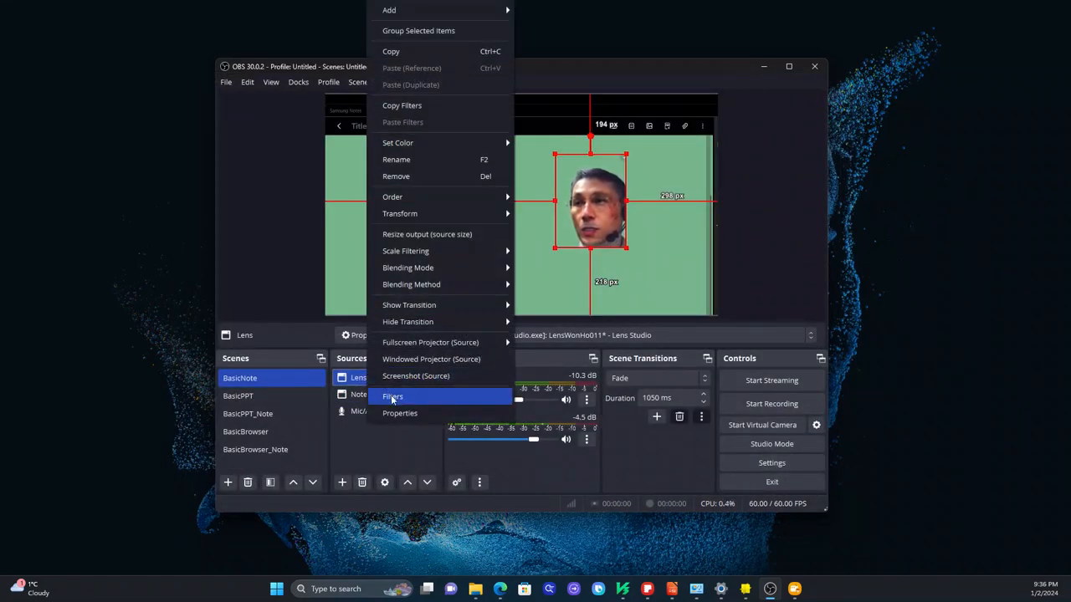
pyautogui.click(392, 396)
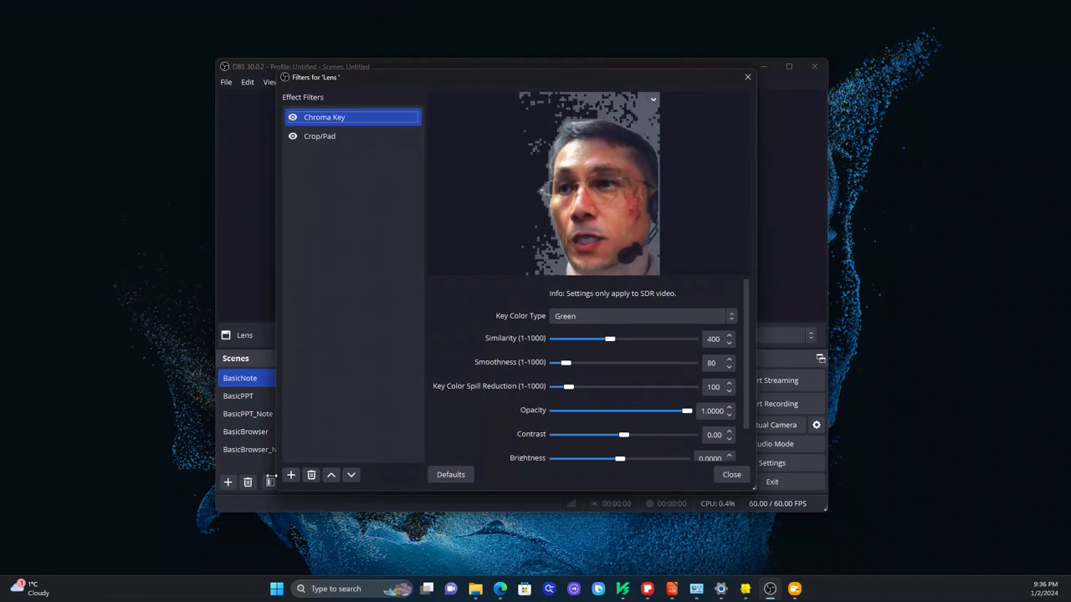
pyautogui.click(291, 476)
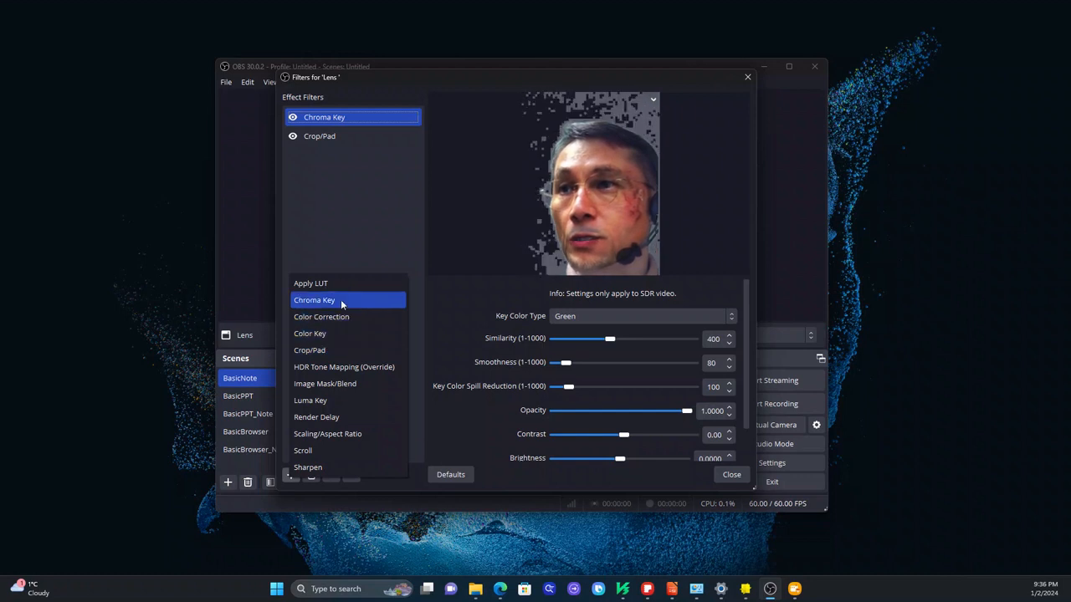
pyautogui.click(374, 228)
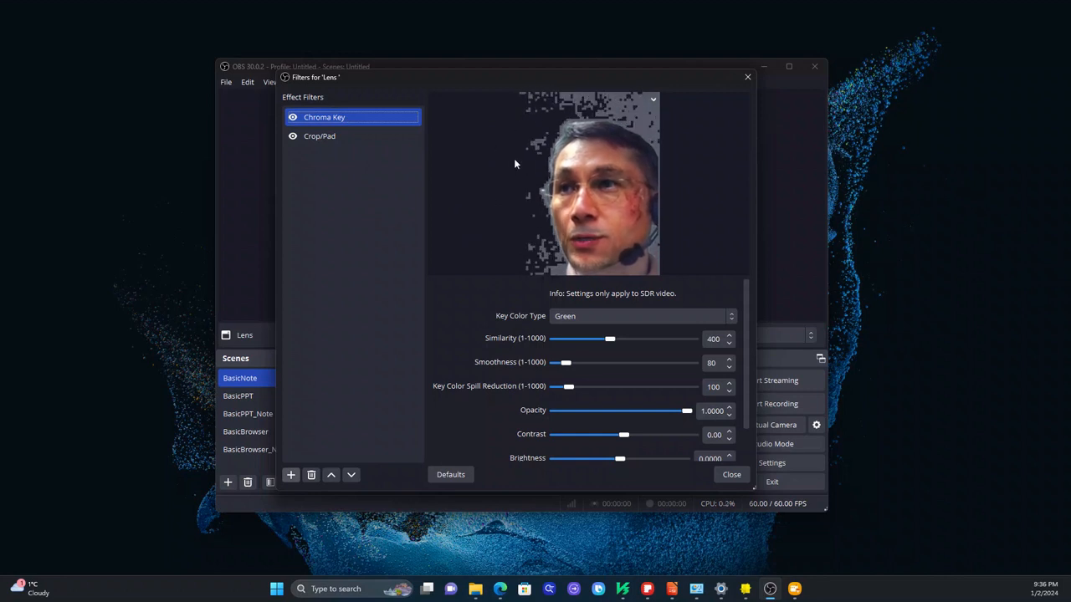
pyautogui.click(325, 139)
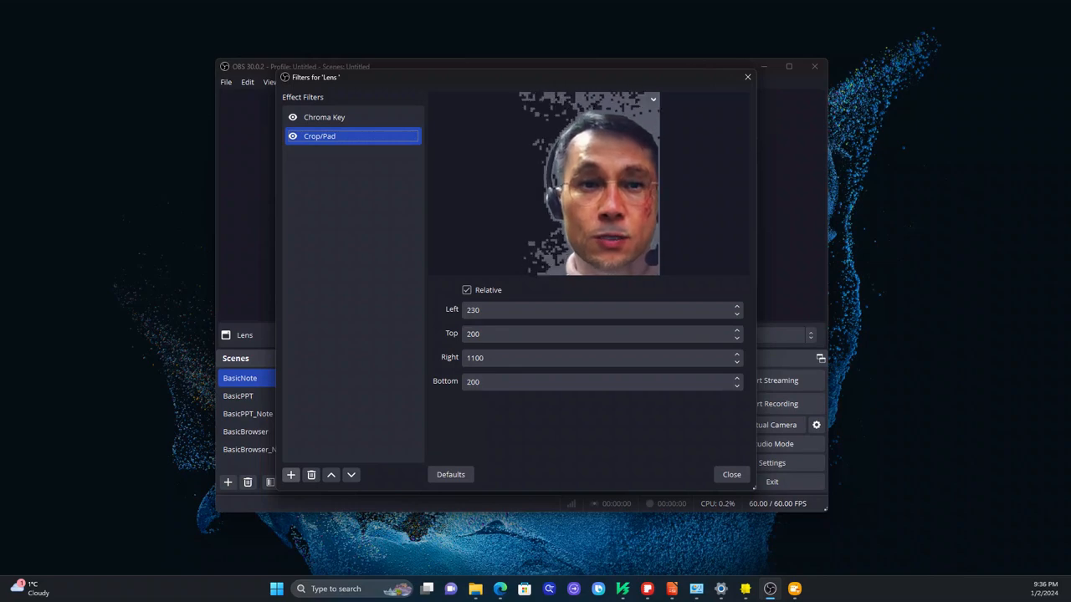
# Bring the Lens Studio window over OBS and switch the Bradpittt face paint off and on again.
pyautogui.moveTo(1069, 35); pyautogui.dragTo(484, 118)
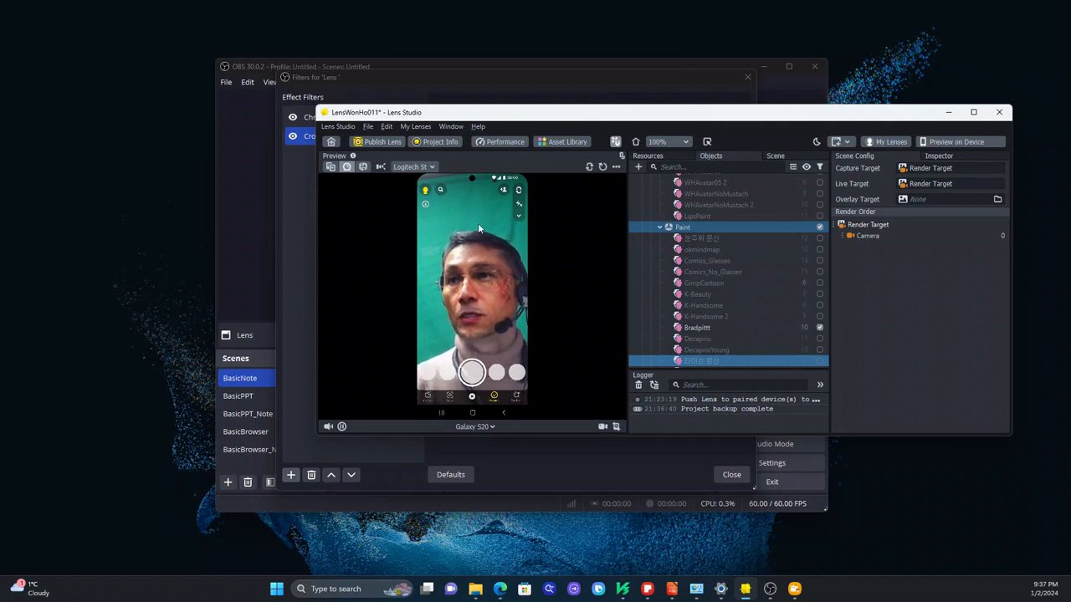
pyautogui.click(819, 361)
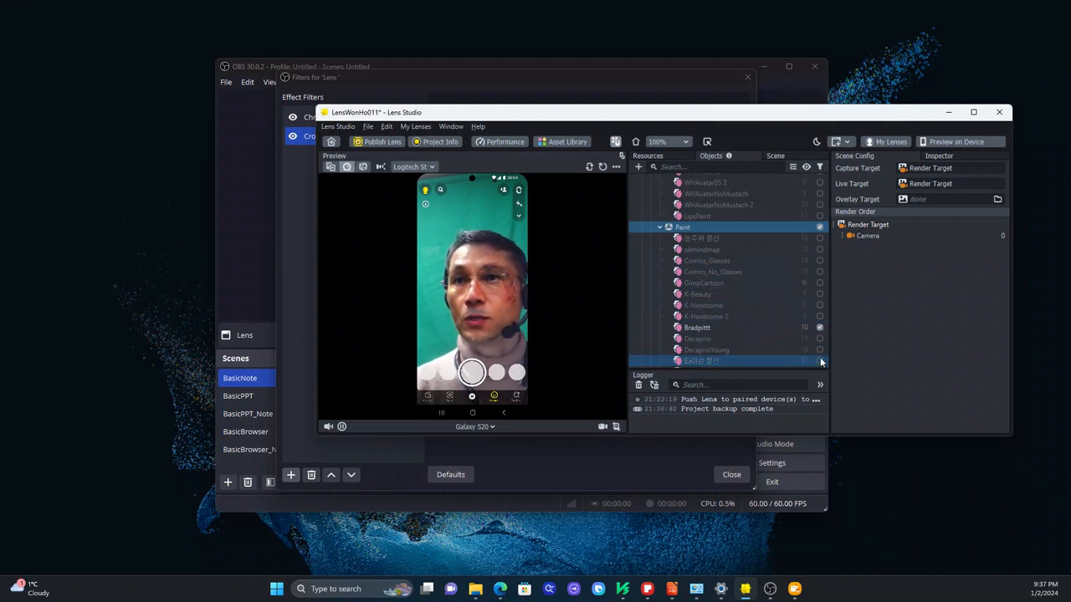
pyautogui.click(819, 328)
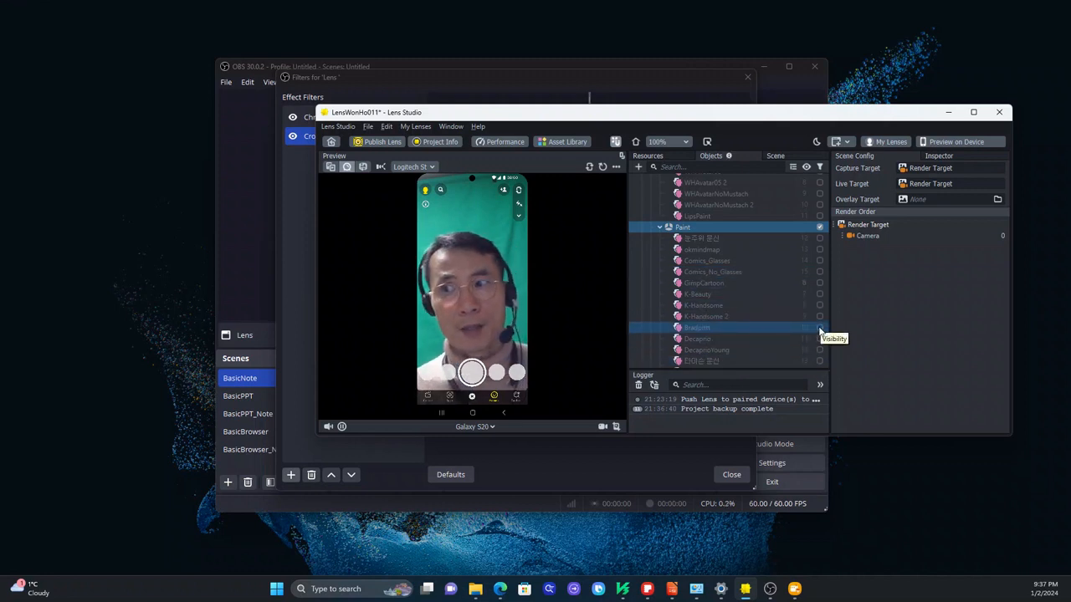
pyautogui.click(819, 329)
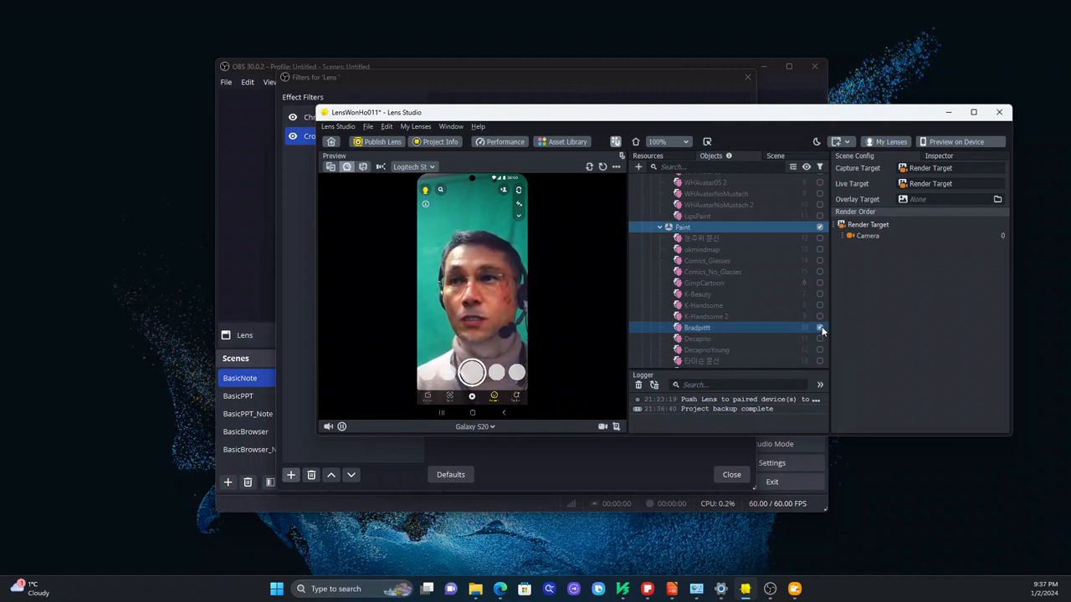
# Try the DecaprioYoung face paint in place of Bradpittt in Lens Studio and return to Bradpittt.
pyautogui.click(820, 328)
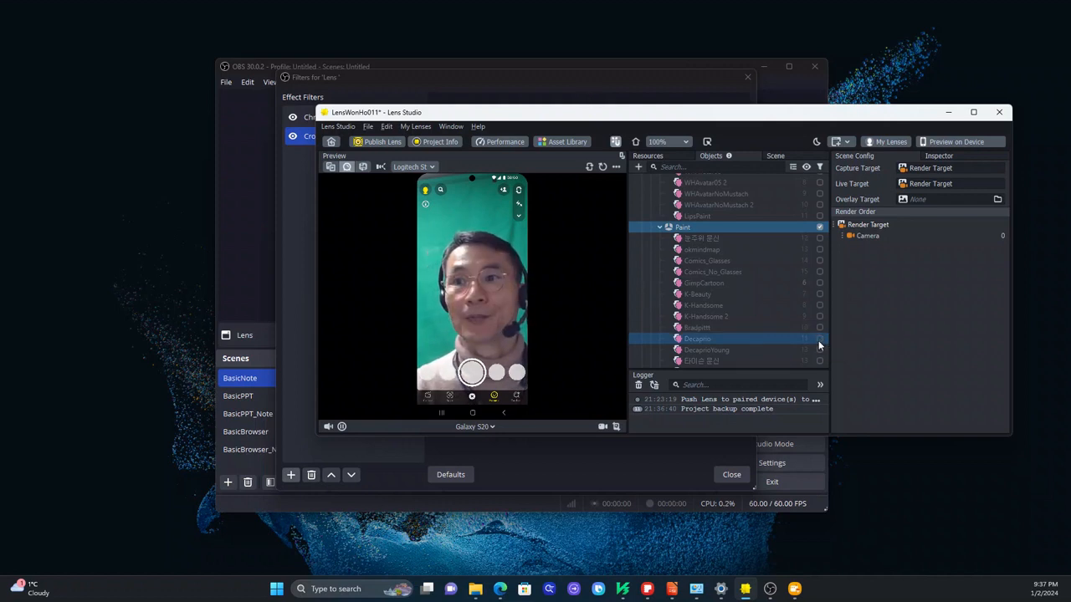
pyautogui.click(820, 350)
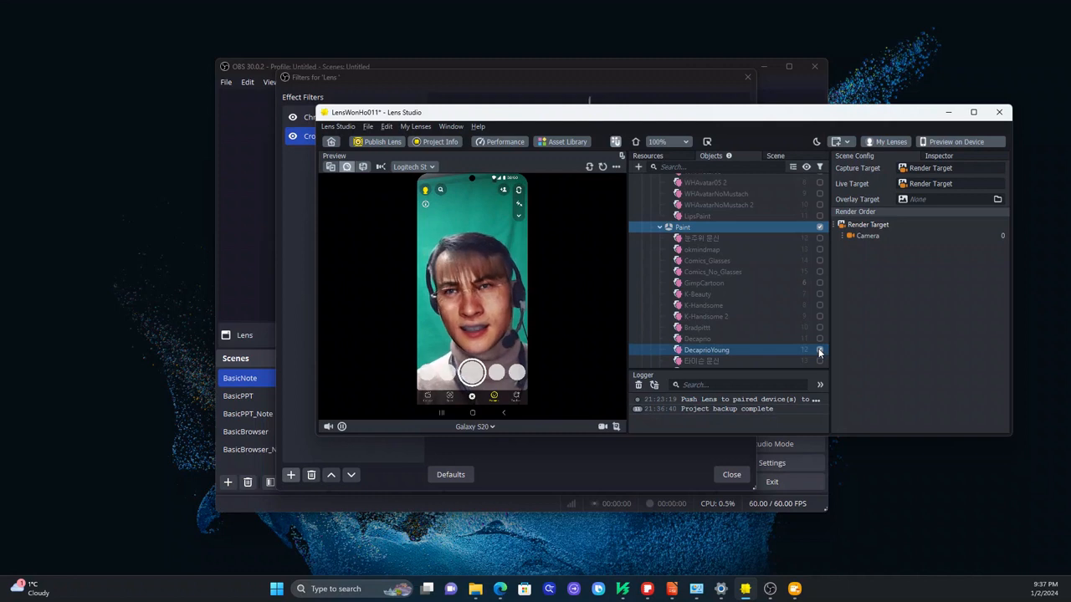
pyautogui.click(819, 349)
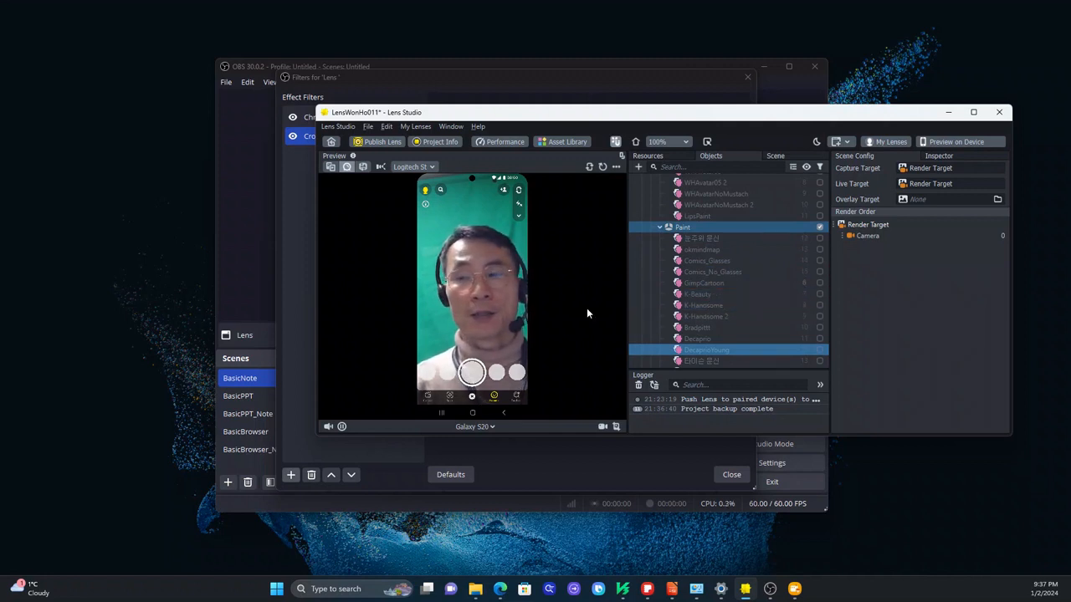
pyautogui.click(820, 339)
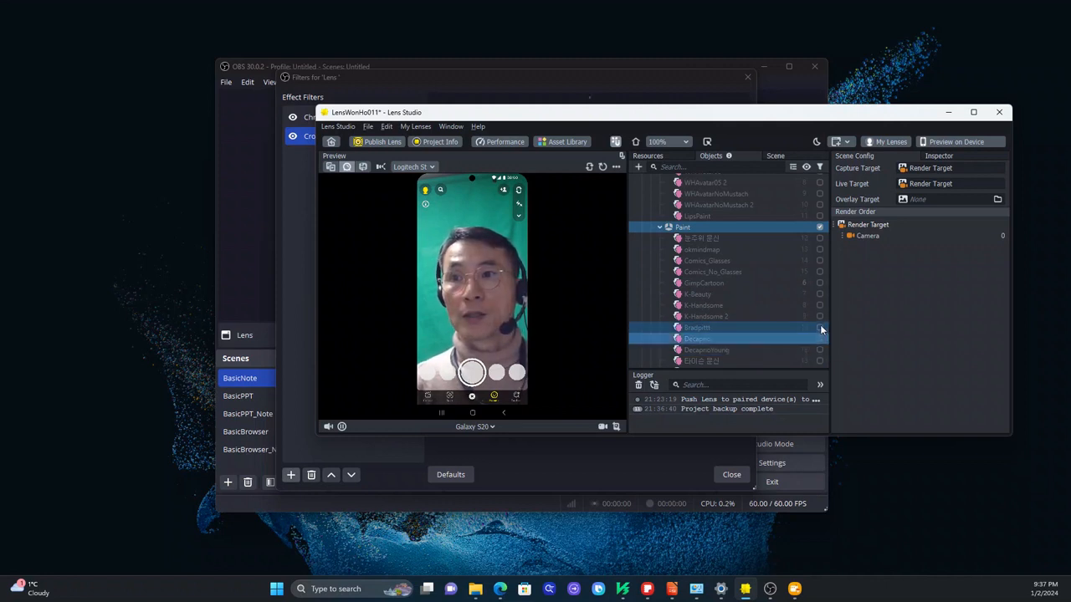
pyautogui.click(819, 327)
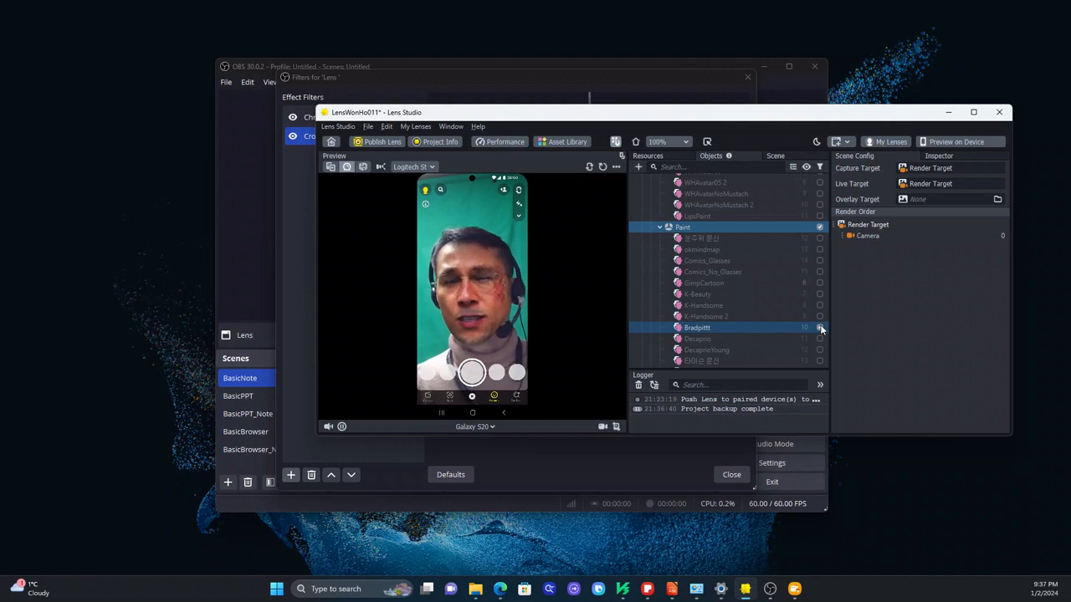
# Enable the 타이슨 문신 face paint alongside Bradpittt in Lens Studio, move its window off screen and close the Lens filters in OBS.
pyautogui.click(819, 327)
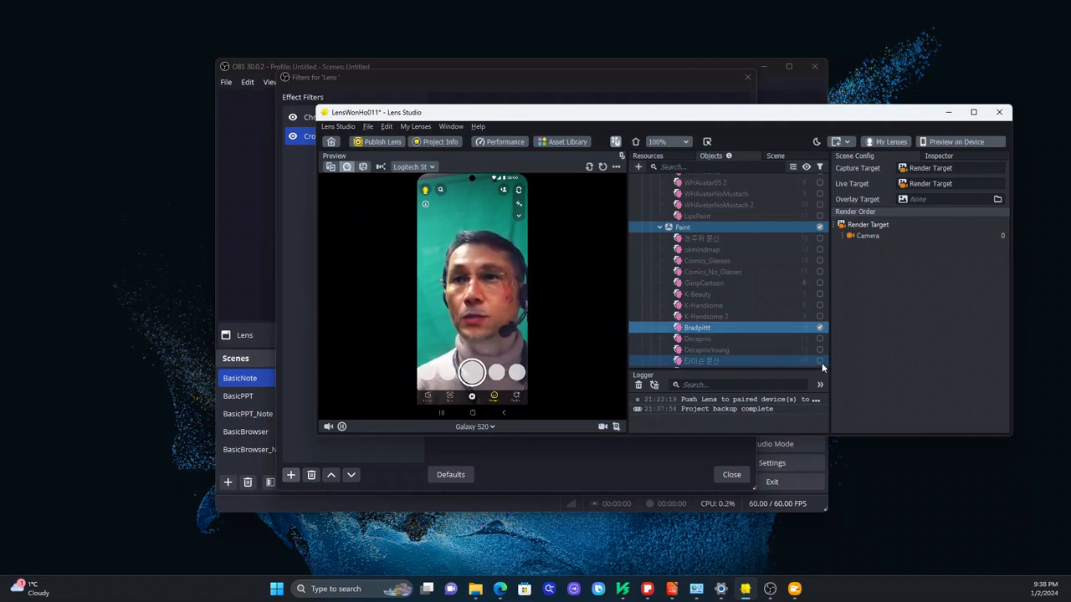
pyautogui.click(820, 360)
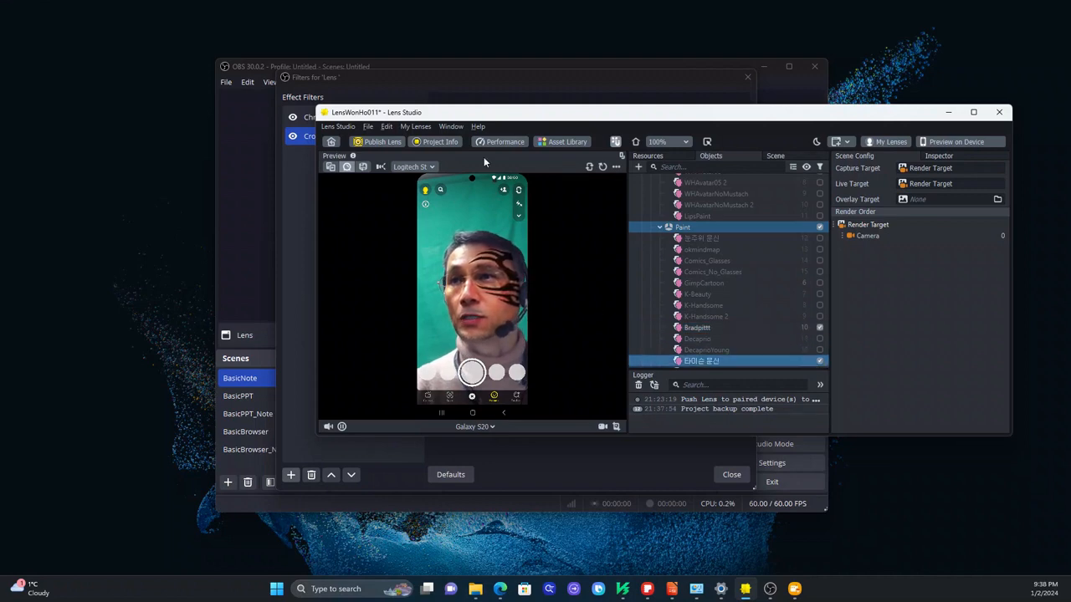
pyautogui.moveTo(513, 115); pyautogui.dragTo(1070, 142)
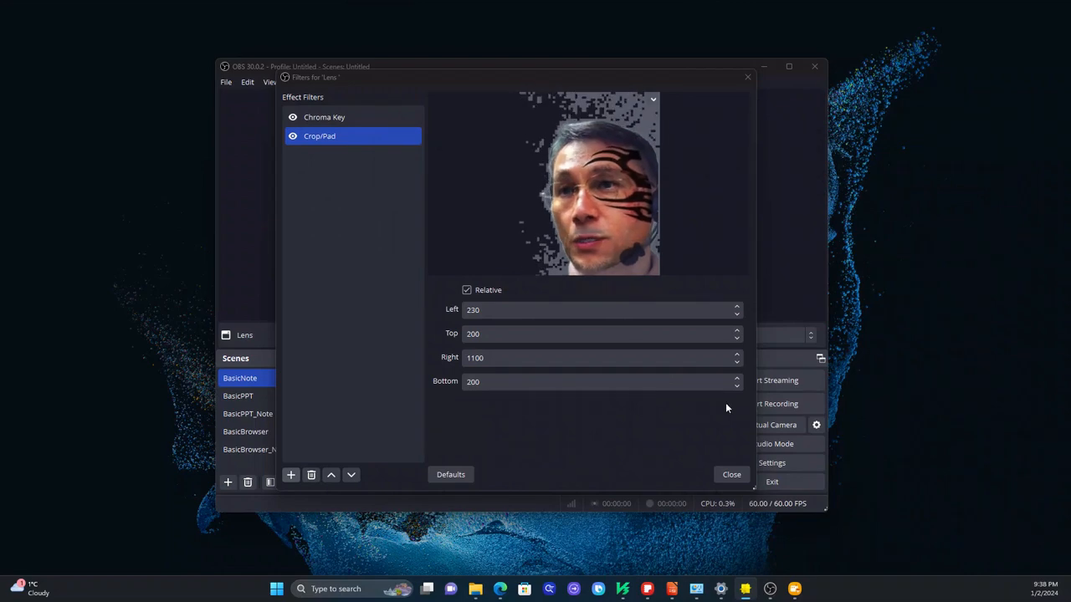
pyautogui.click(731, 474)
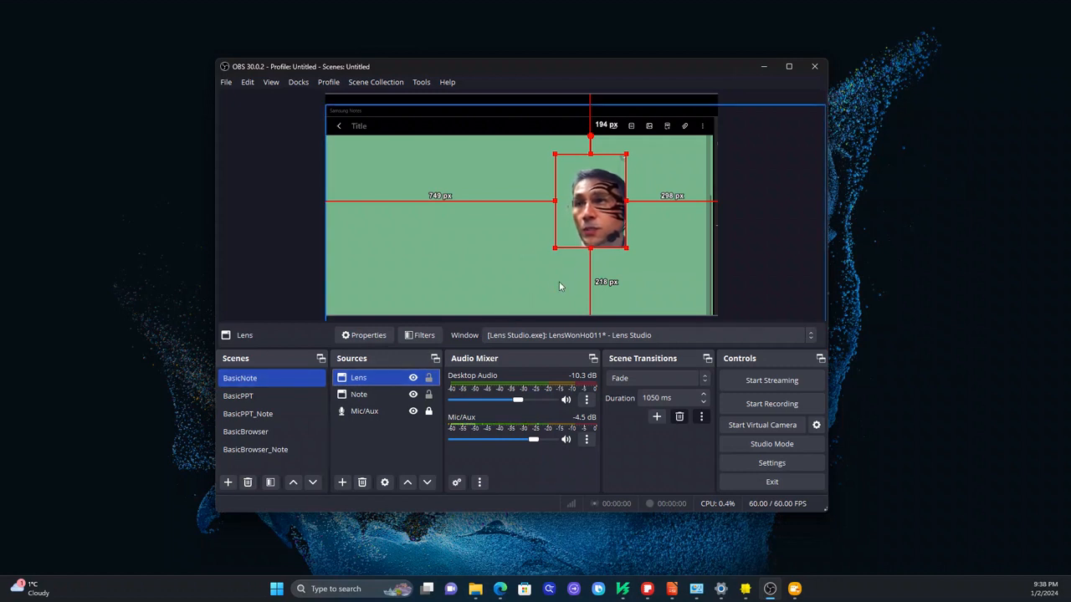
# Select the Note source and handwrite blue loops and "Yes!" on the green page in Samsung Notes.
pyautogui.click(368, 395)
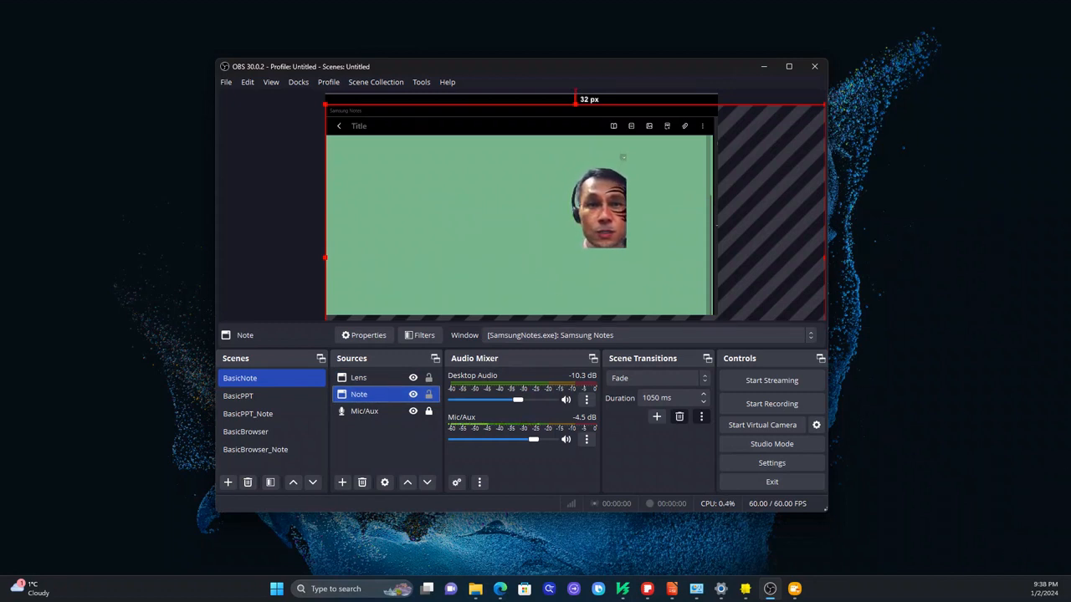
pyautogui.click(337, 259)
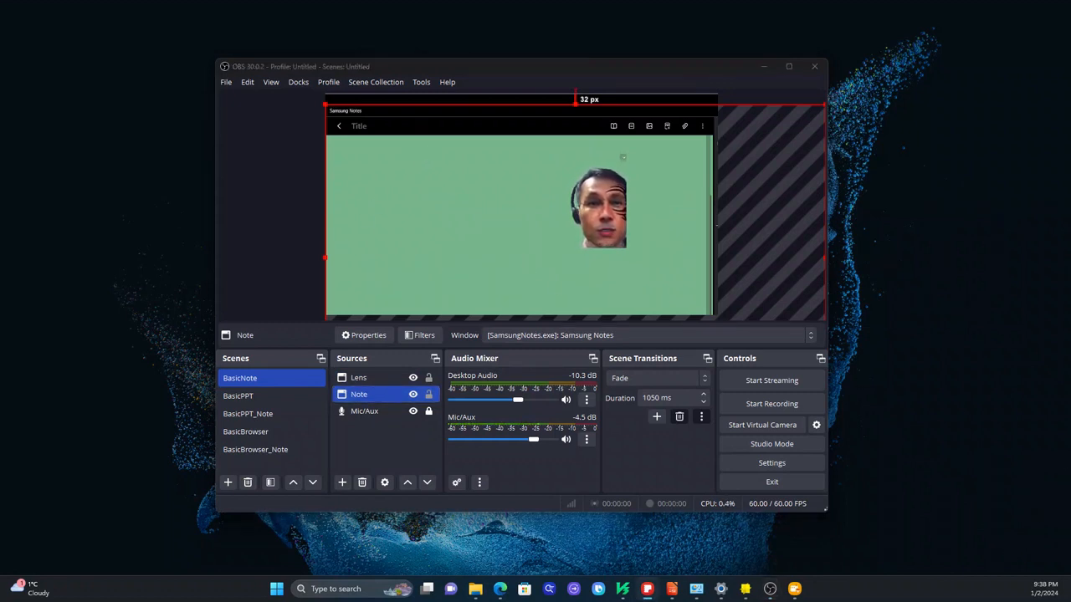
pyautogui.moveTo(1070, 21); pyautogui.dragTo(1070, 455)
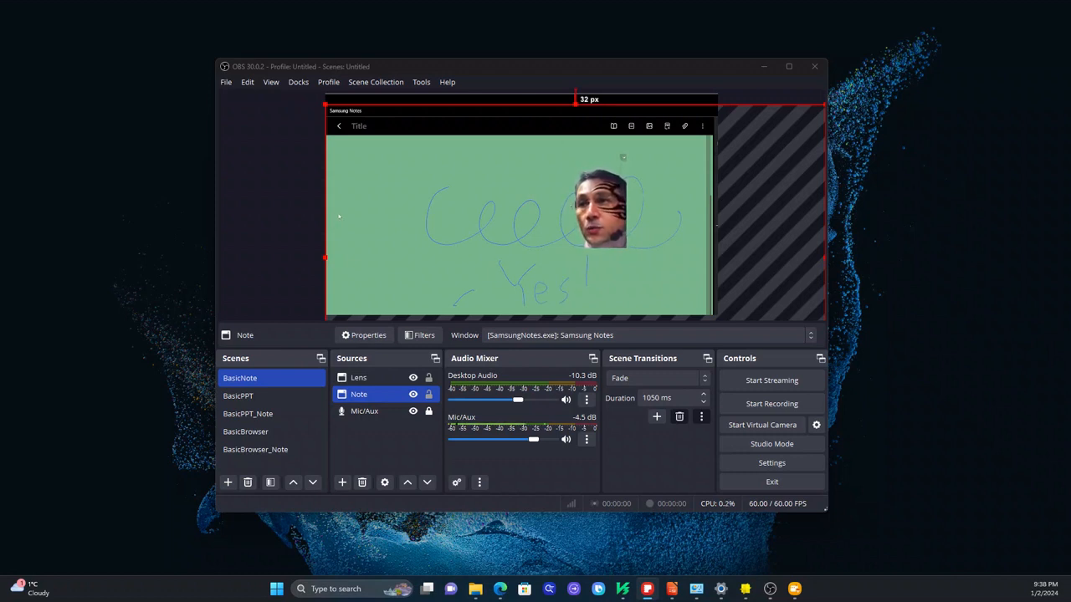
# Check which microphone device the Mic/Aux source uses in its properties and close them.
pyautogui.click(371, 413)
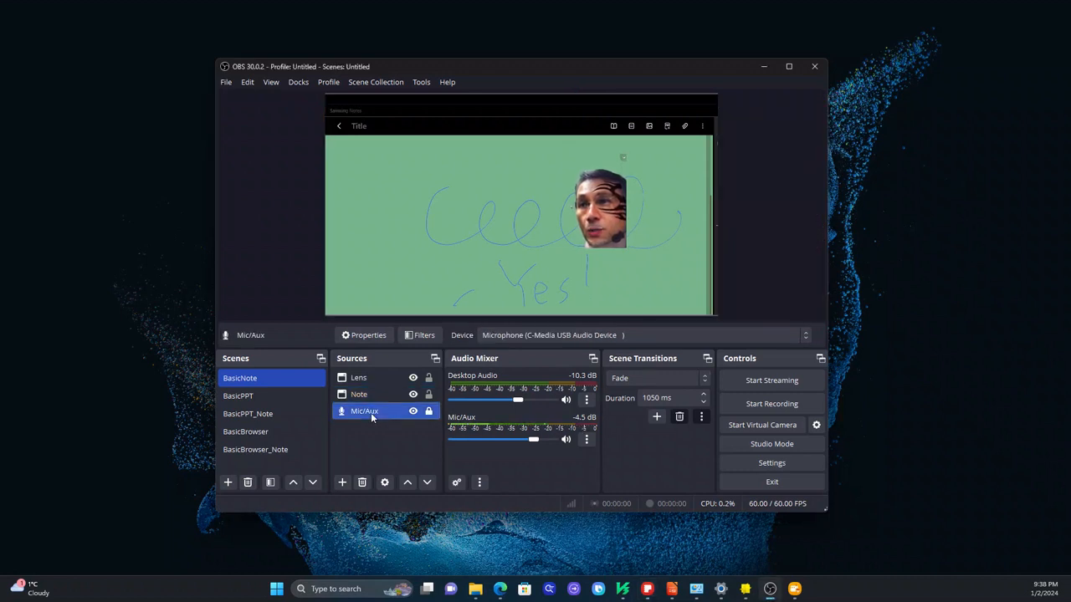
pyautogui.doubleClick(371, 413)
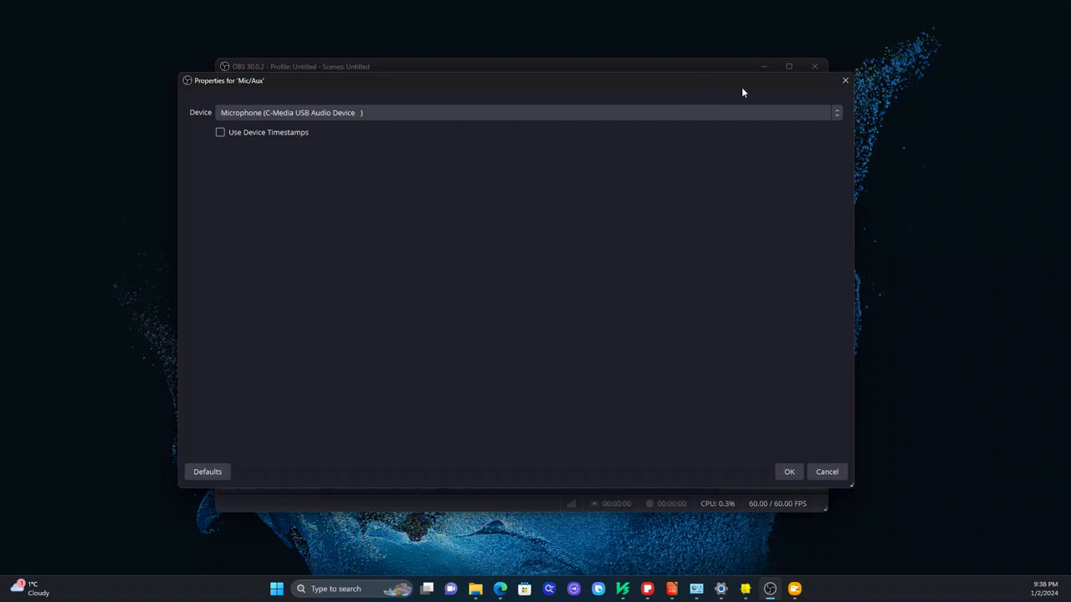
pyautogui.click(845, 81)
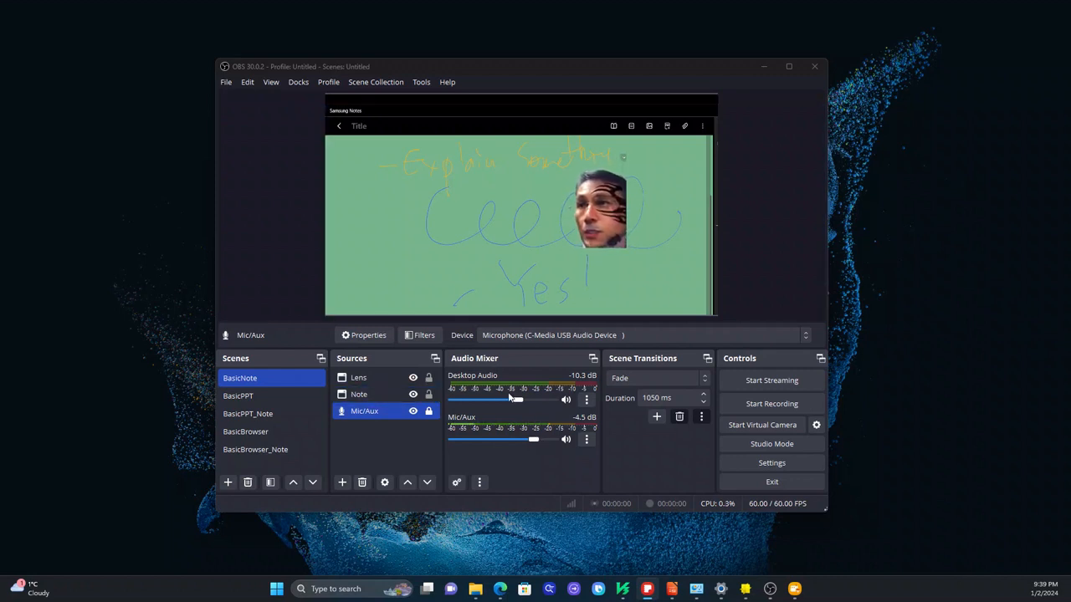
# Switch to the BasicPPT scene, review its sources and move the Lens webcam image to the slide's lower centre.
pyautogui.click(240, 395)
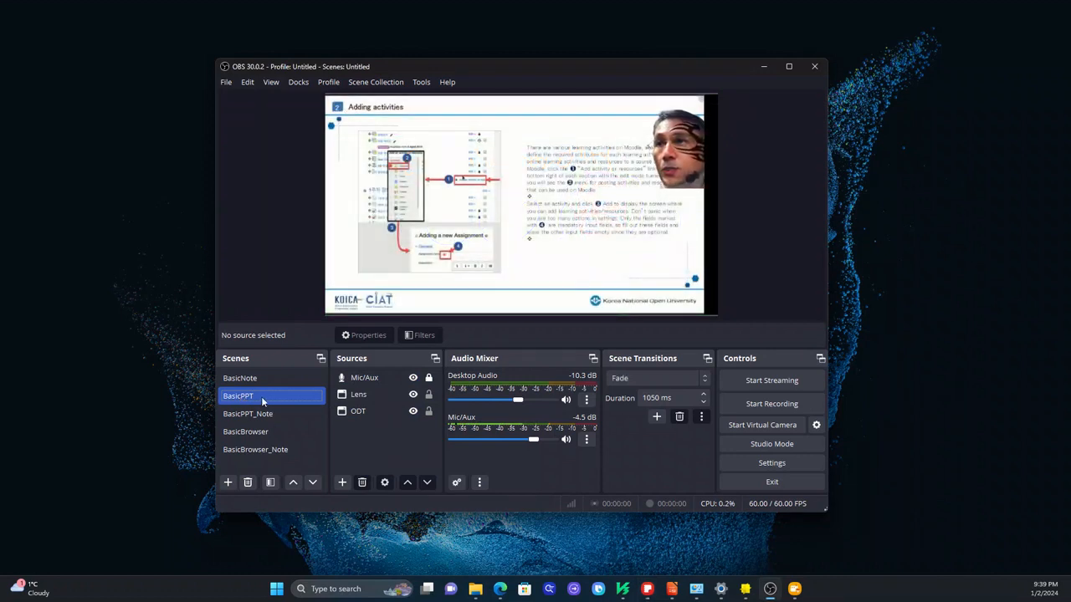
pyautogui.click(349, 394)
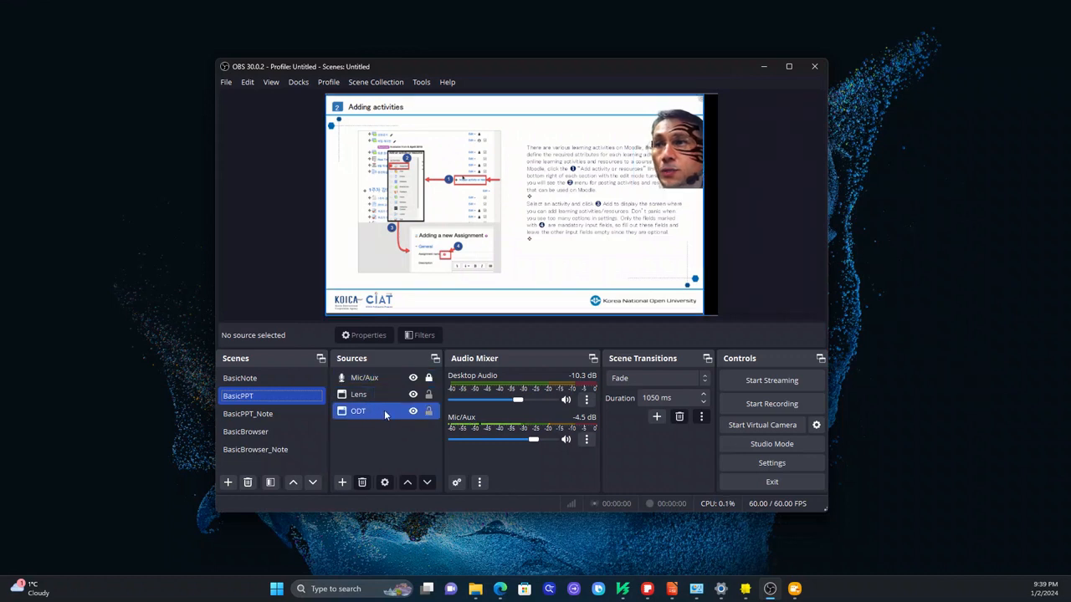
pyautogui.click(379, 380)
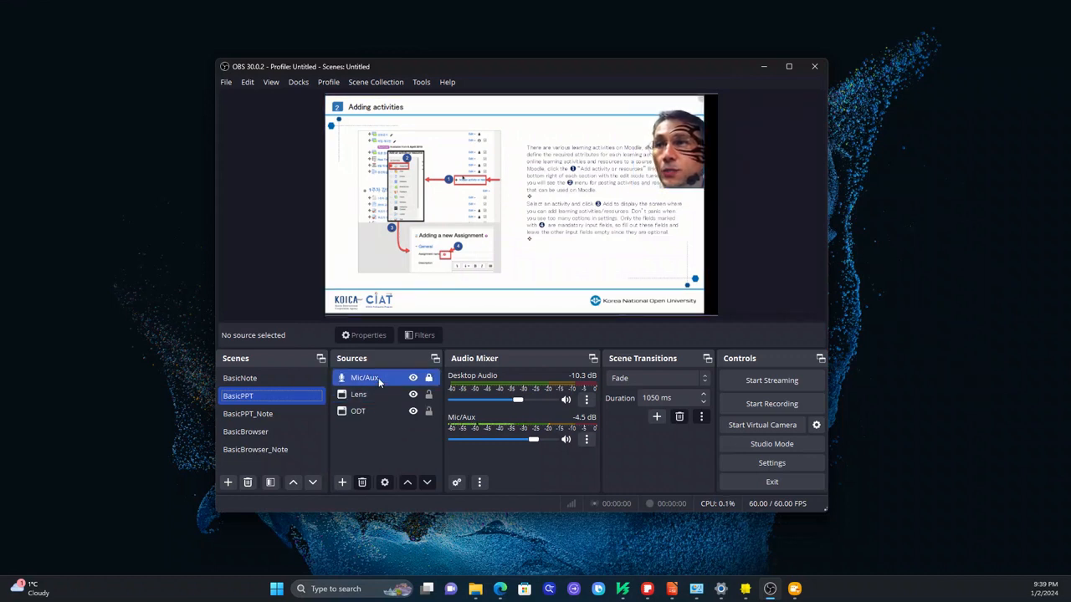
pyautogui.click(364, 394)
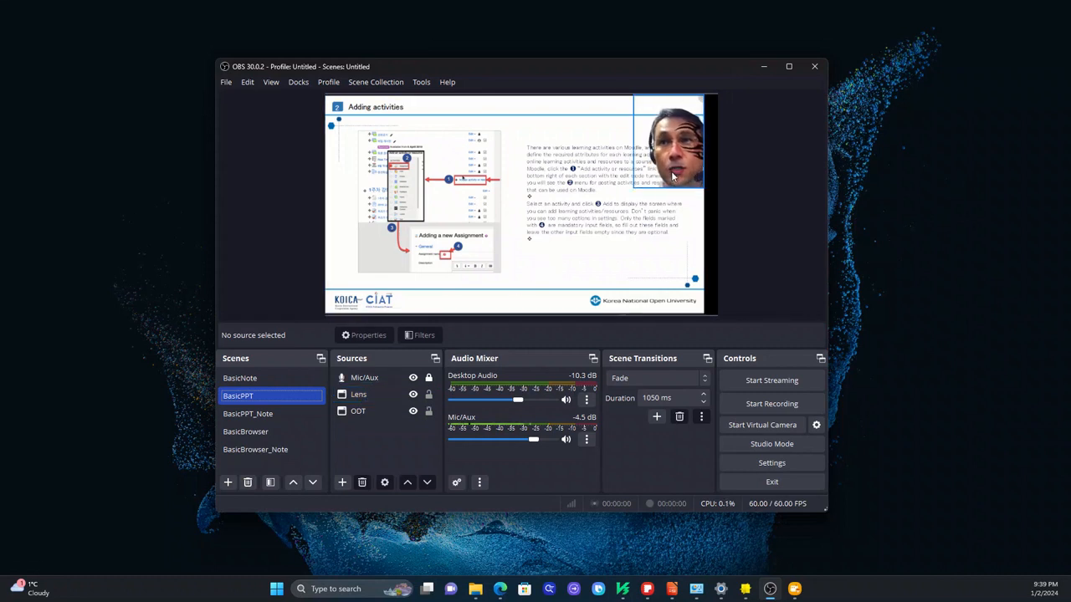
pyautogui.moveTo(677, 167); pyautogui.dragTo(563, 279)
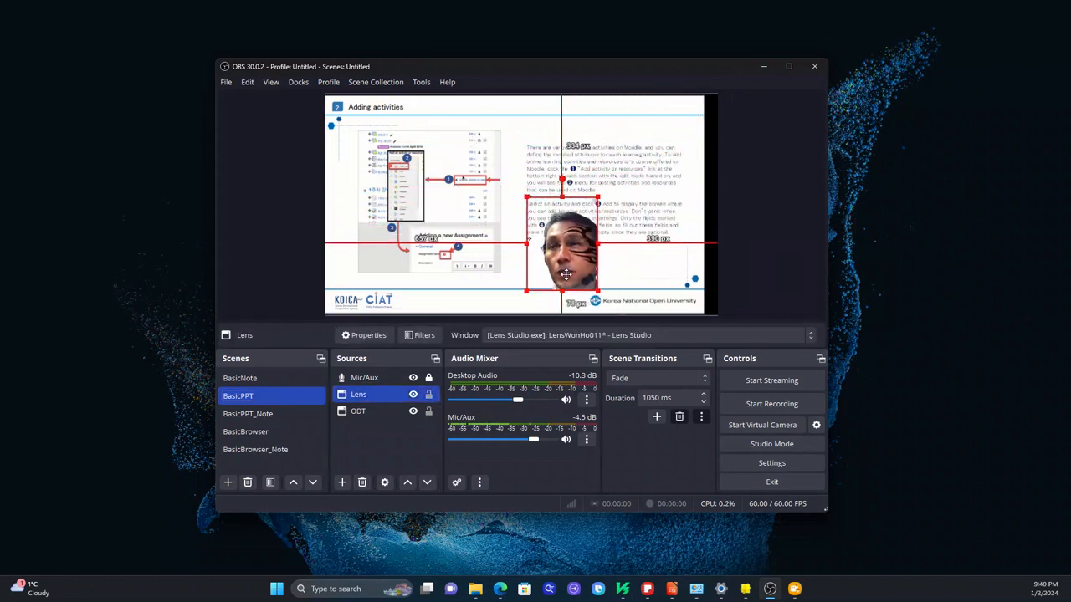
# Check the ODT source's window capture properties and close them without changes.
pyautogui.click(669, 271)
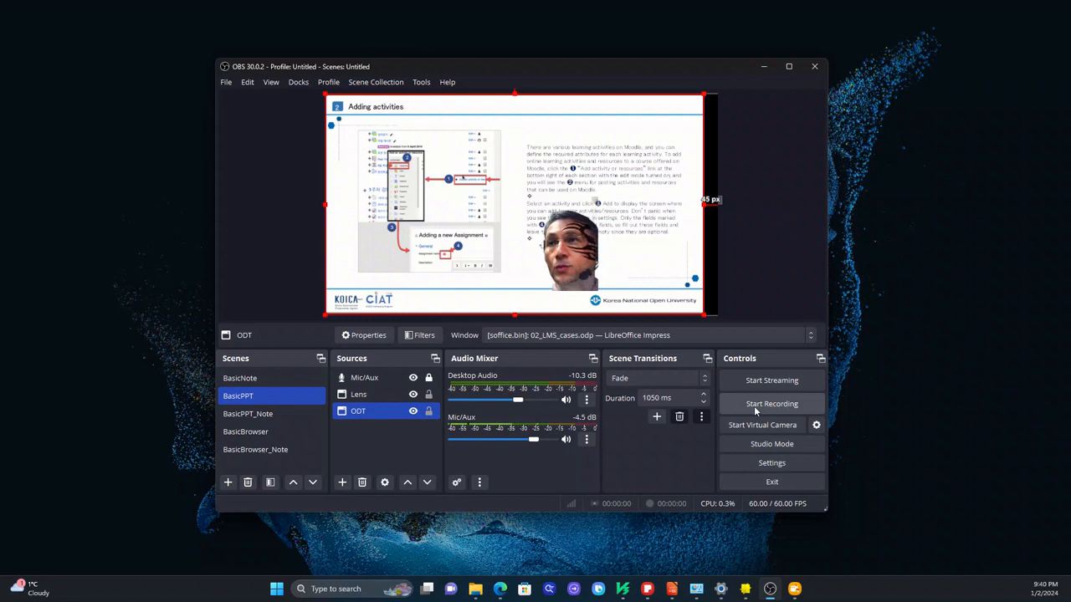
pyautogui.doubleClick(375, 416)
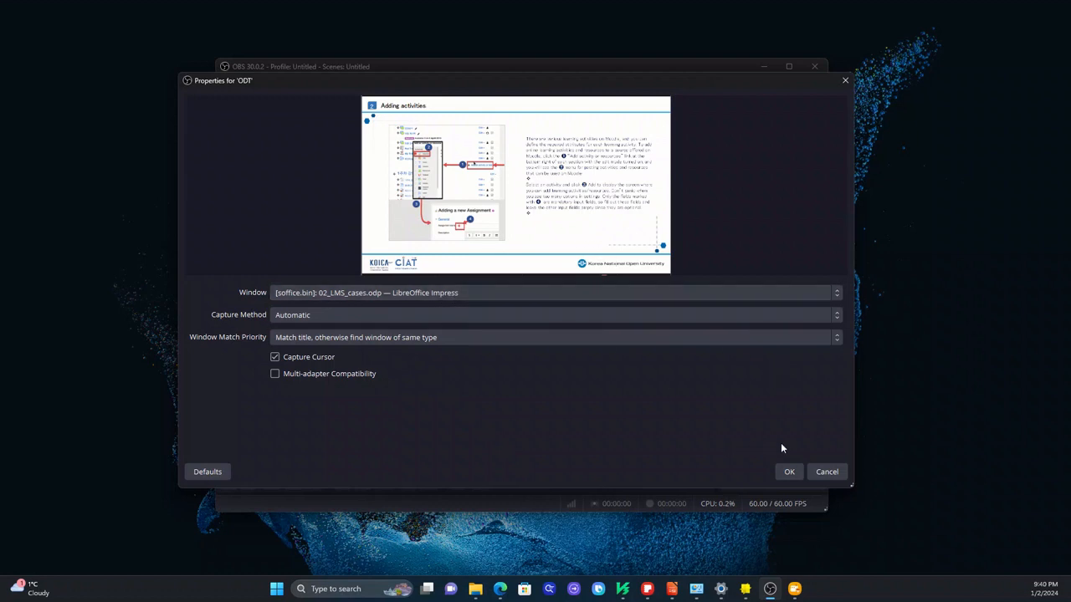
pyautogui.click(816, 475)
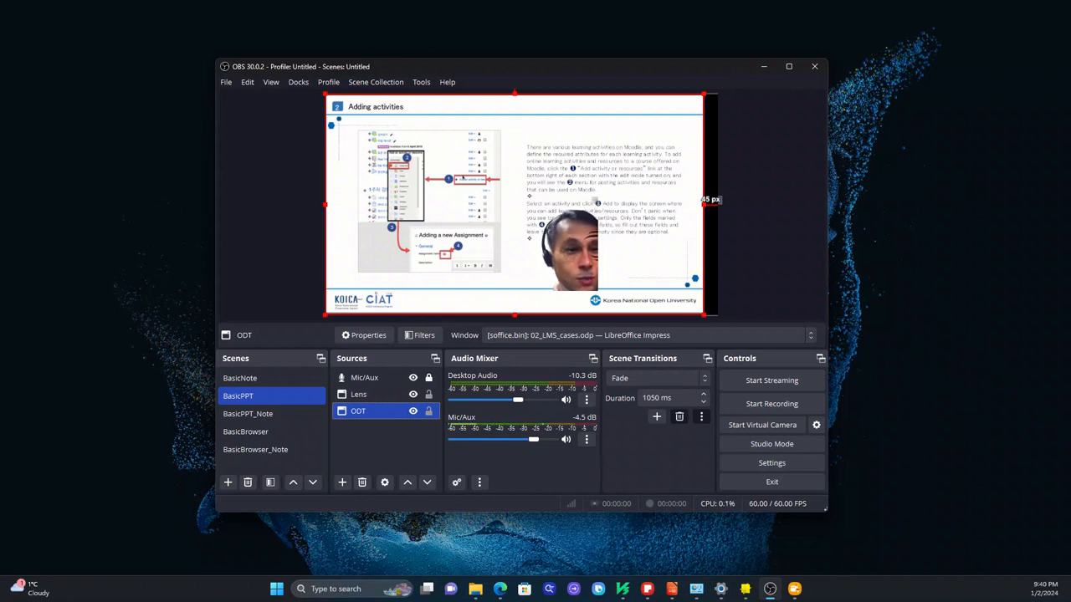
# Switch to the LibreOffice Impress presentation and advance from "Adding activities" to the "Using Quiz" content slide.
pyautogui.hotkey('alt', 'Tab')
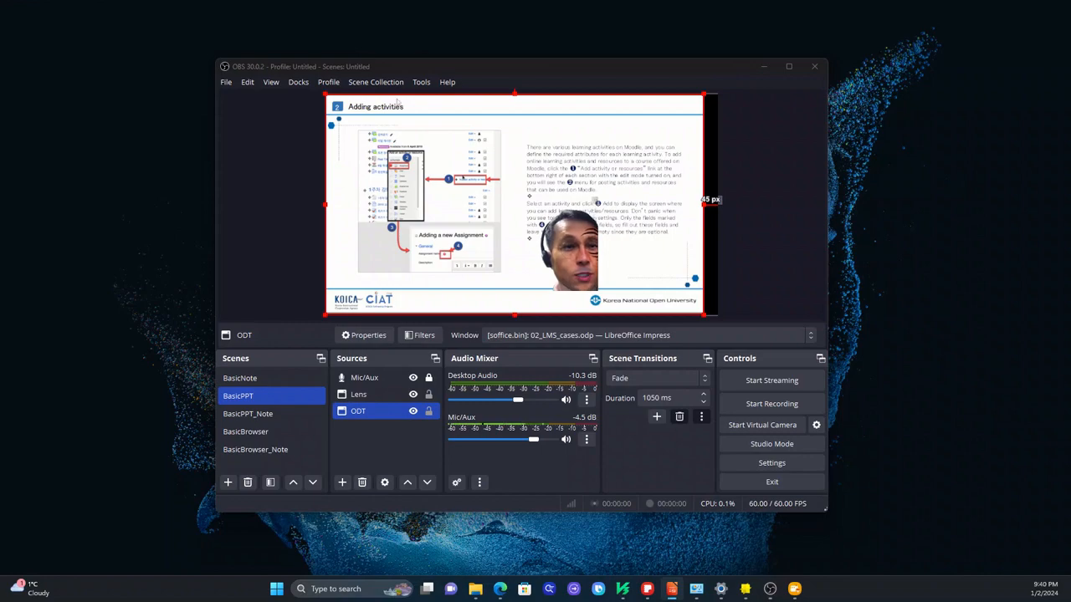
pyautogui.moveTo(1070, 32); pyautogui.dragTo(1070, 242)
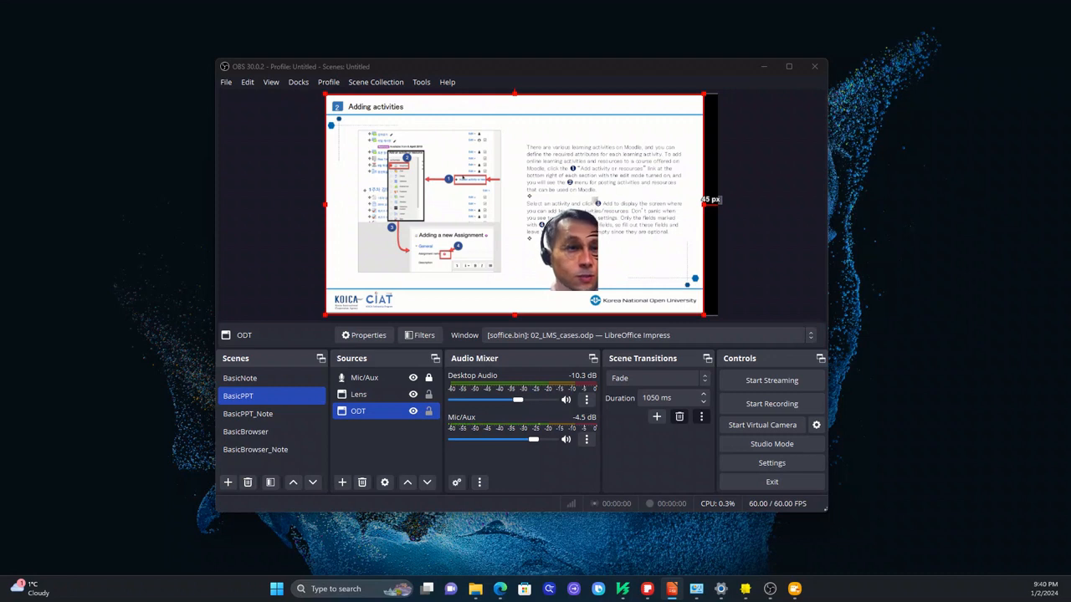
pyautogui.press('Right')
pyautogui.press('Right')
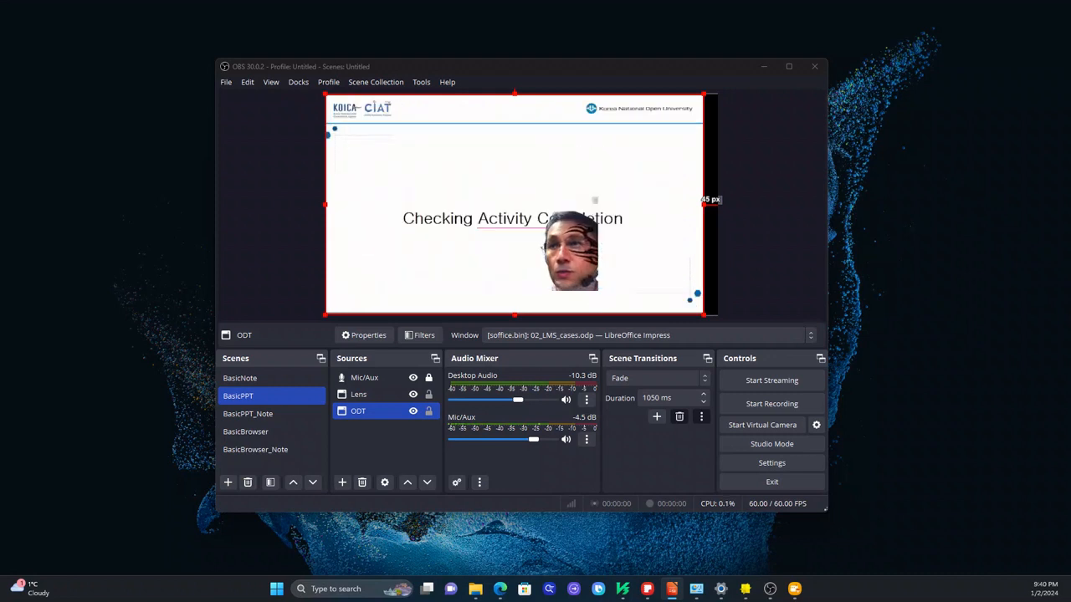
pyautogui.press('Right')
pyautogui.press('Right')
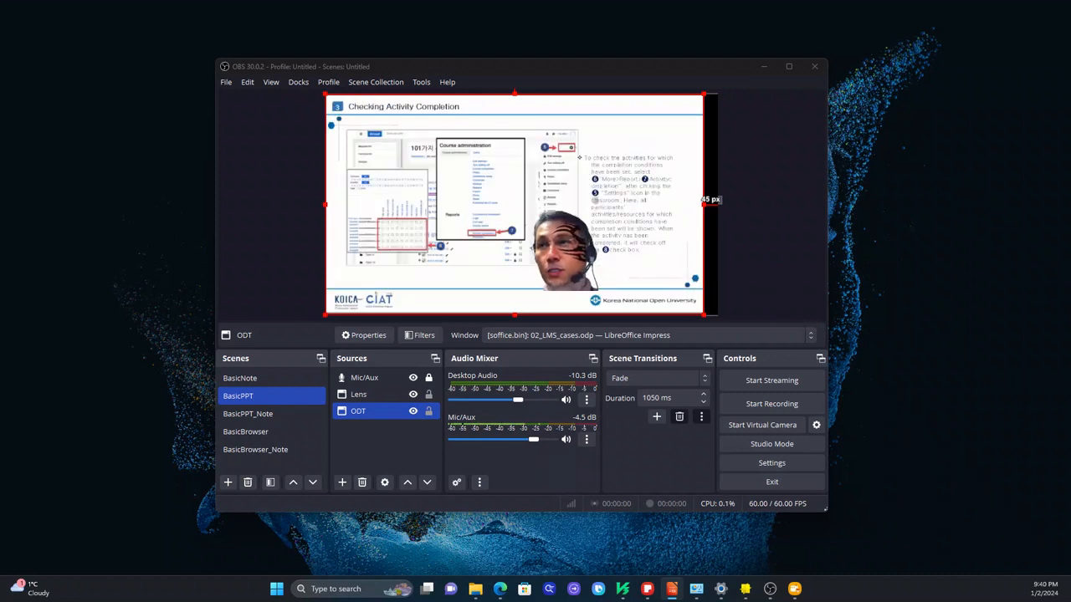
pyautogui.press('Right')
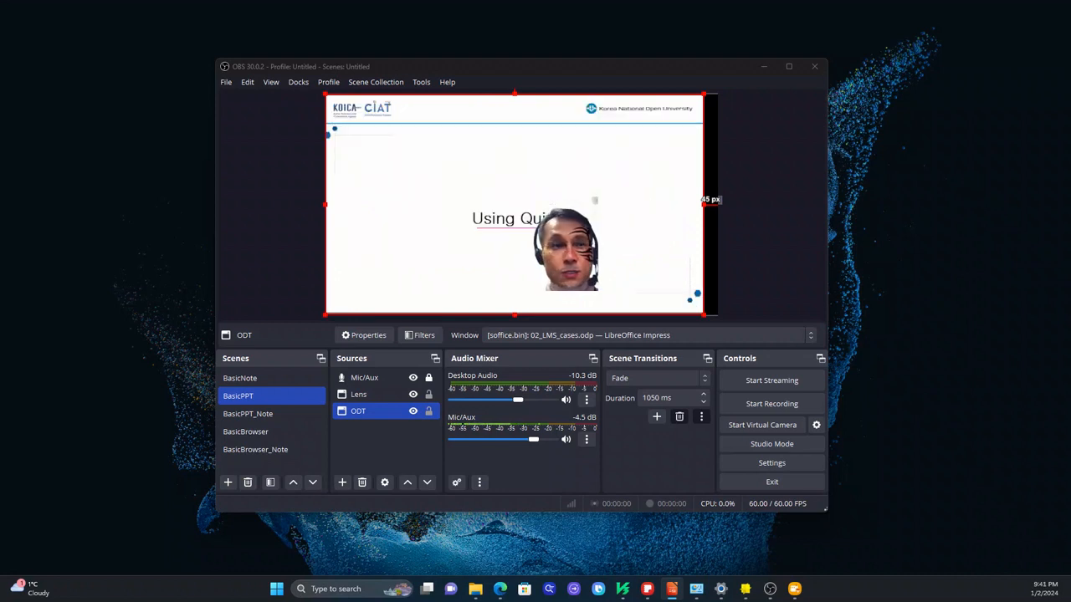
pyautogui.press('Right')
pyautogui.press('Right')
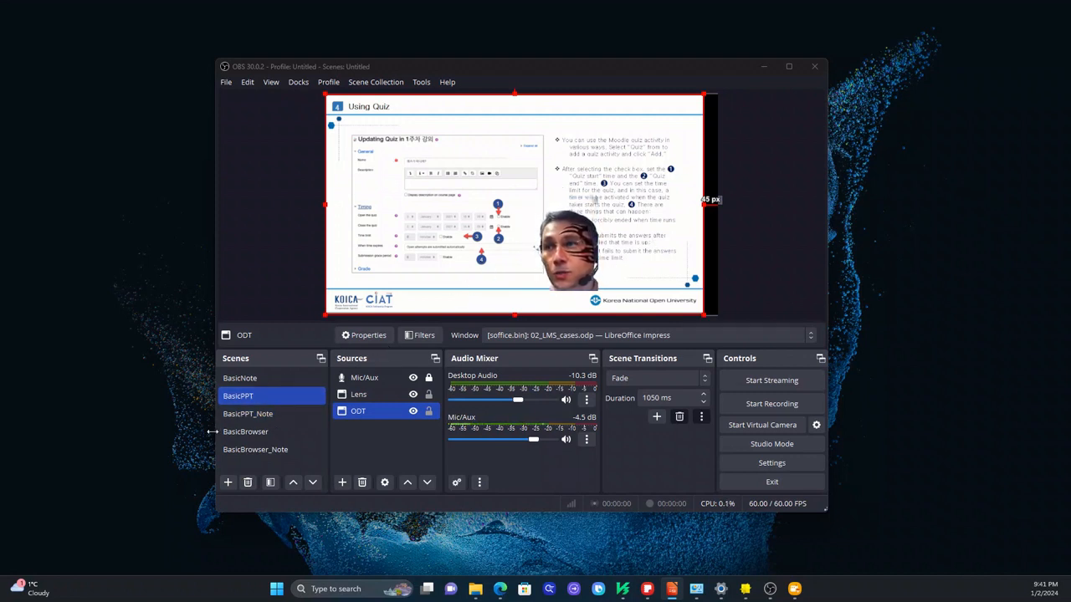
# Switch to the BasicPPT_Note scene and compare its ODT slide source with the Note source layered above it.
pyautogui.click(248, 415)
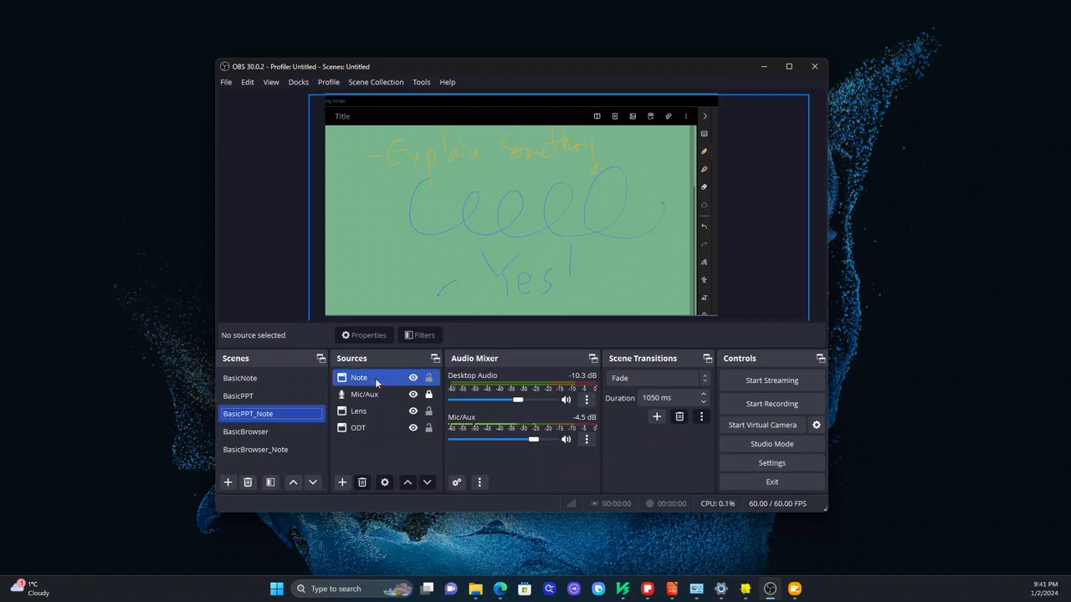
pyautogui.click(373, 426)
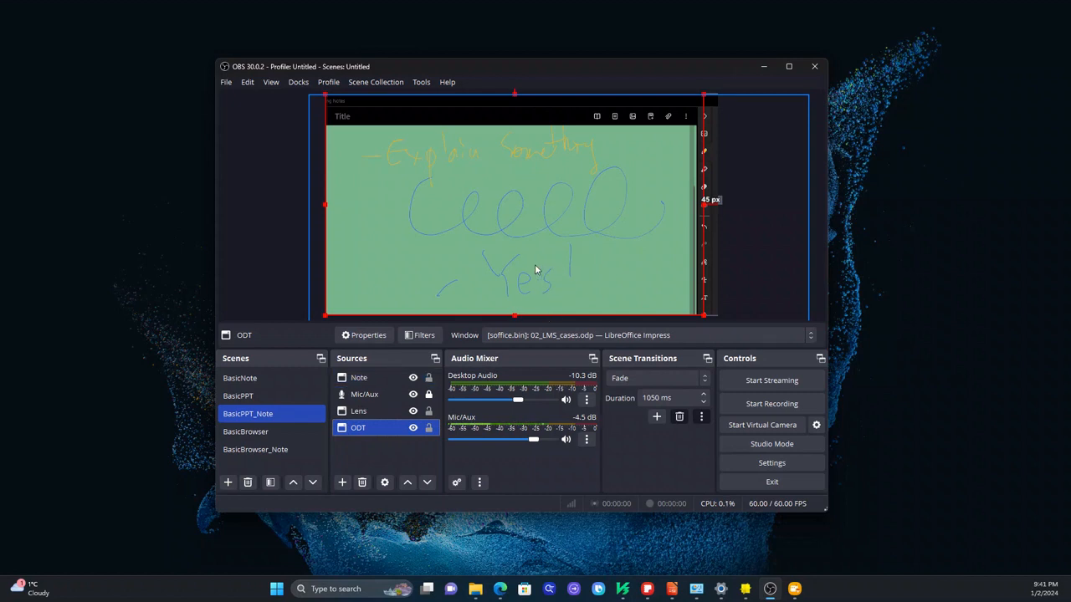
pyautogui.click(378, 386)
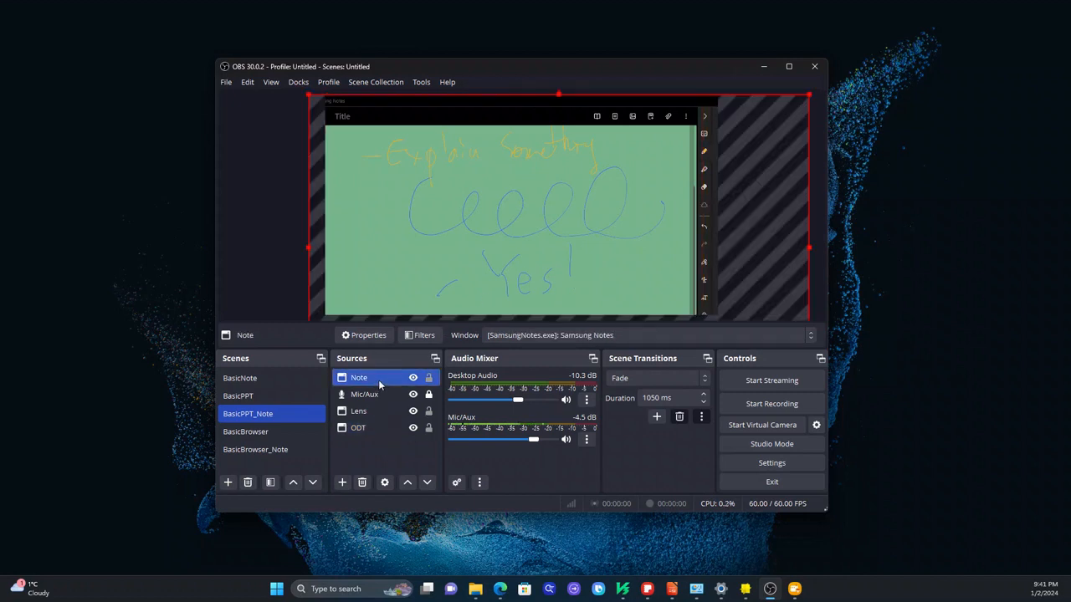
# Add a Chroma Key filter with the default green key to the Note source and handwrite "Mark Here!" over the slide in Samsung Notes.
pyautogui.rightClick(379, 384)
pyautogui.click(405, 395)
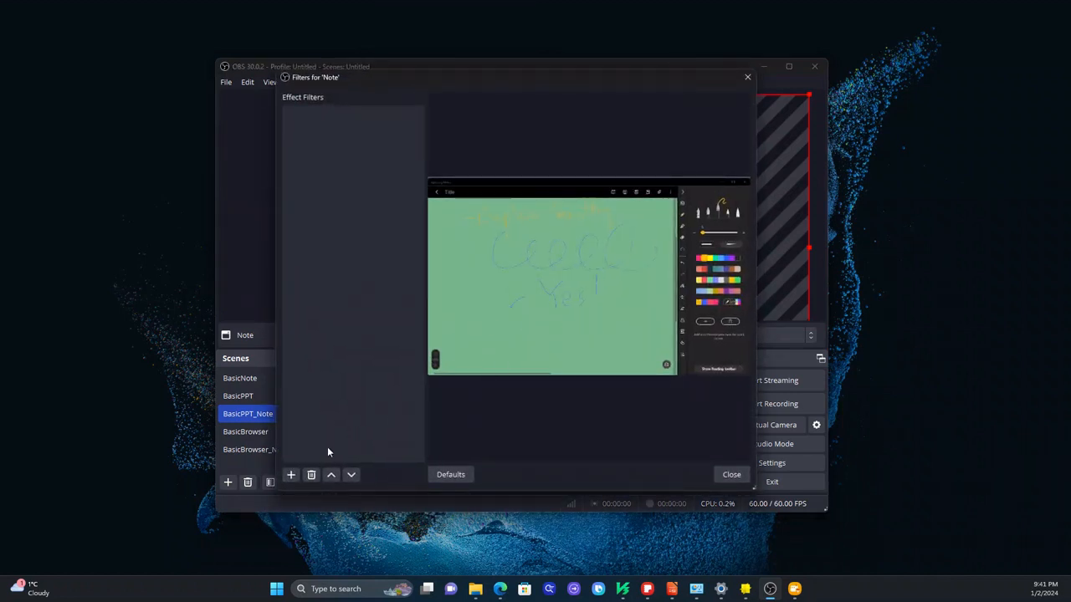
pyautogui.click(291, 474)
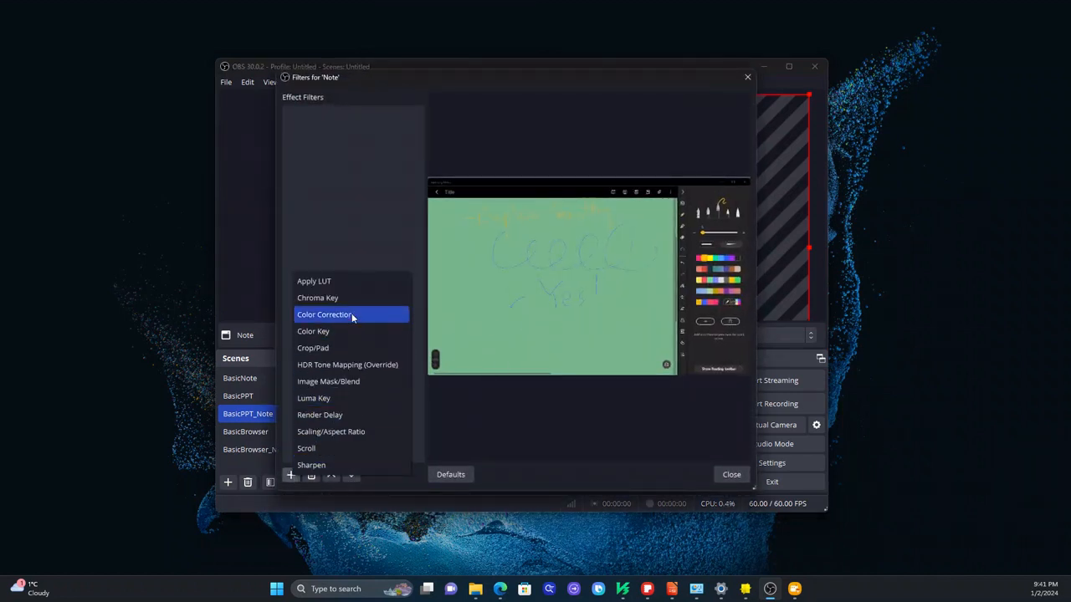
pyautogui.click(351, 299)
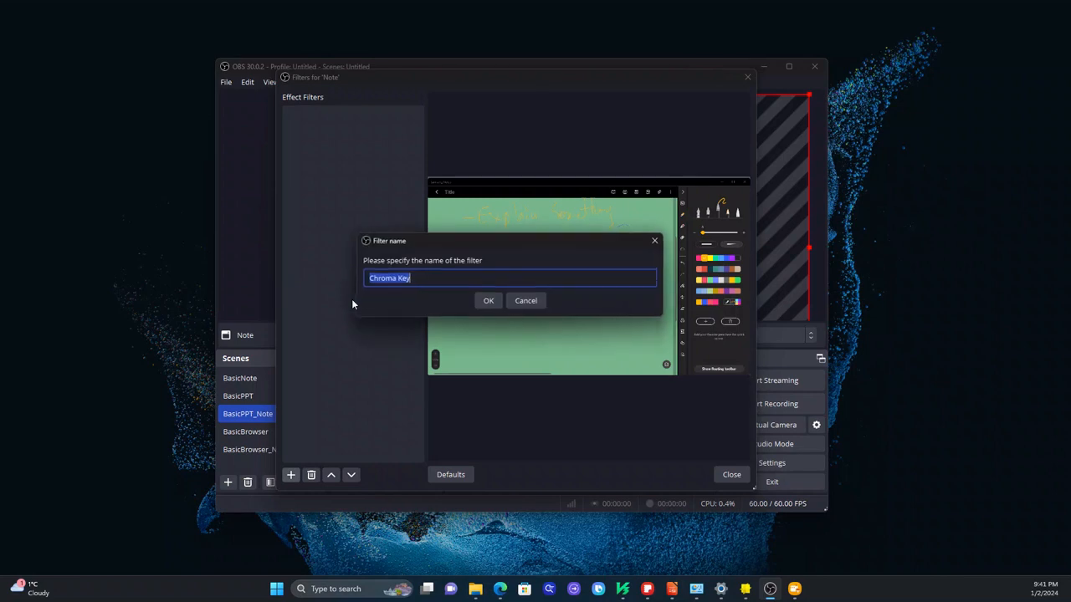
pyautogui.click(489, 303)
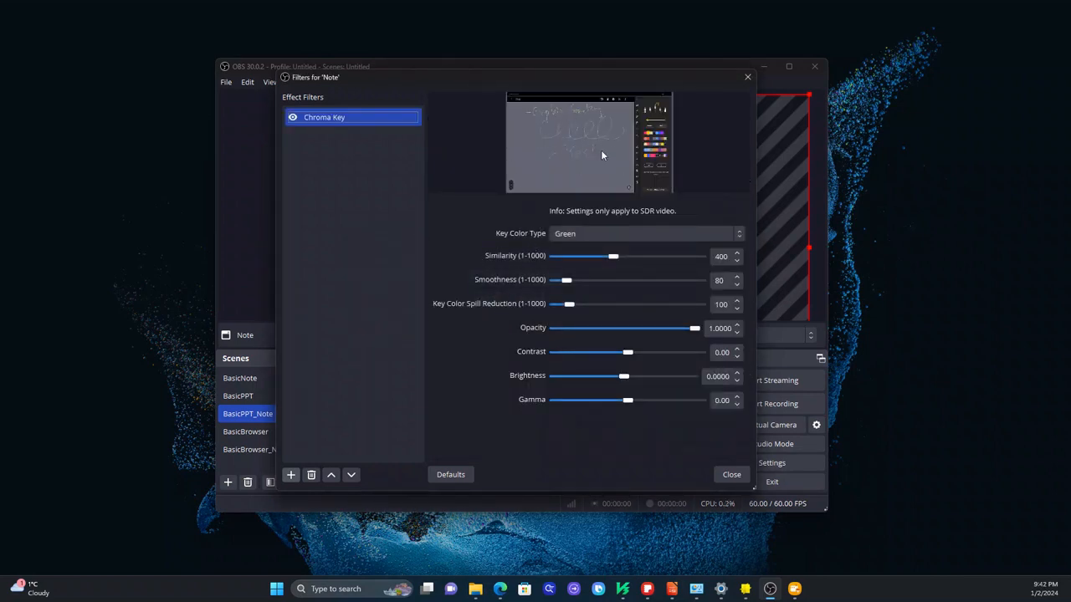
pyautogui.click(731, 475)
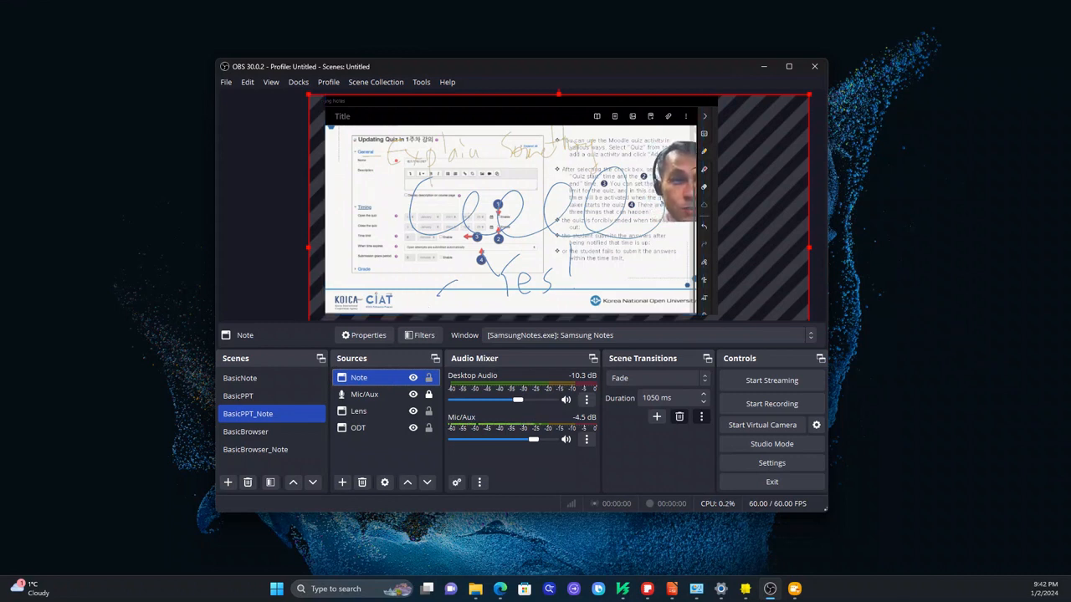
pyautogui.hotkey('alt', 'Tab')
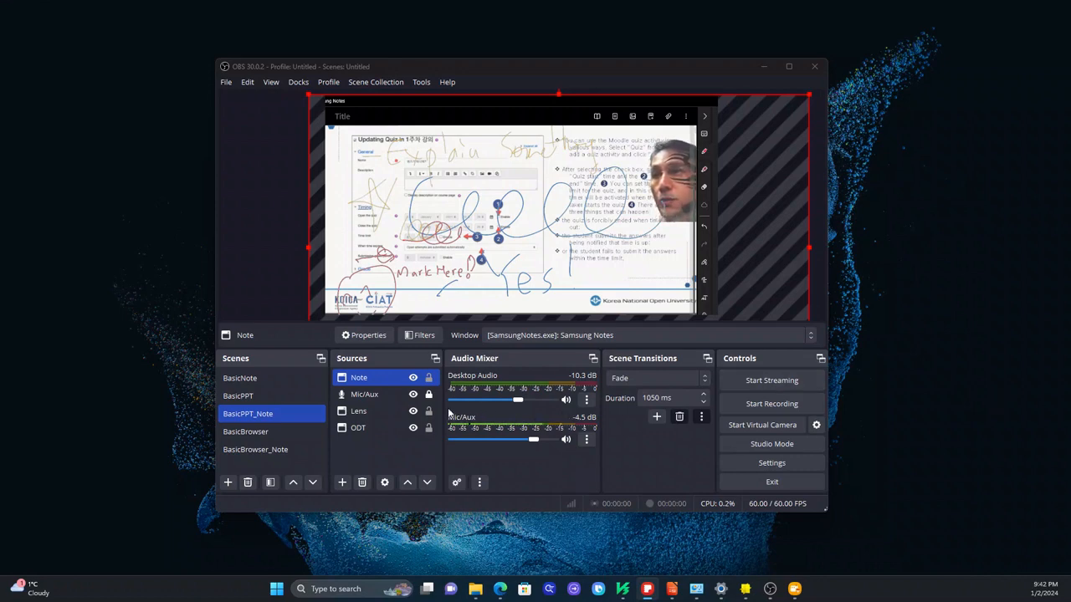
# Switch to the BasicBrowser scene and point out its Browser and Lens sources.
pyautogui.click(285, 435)
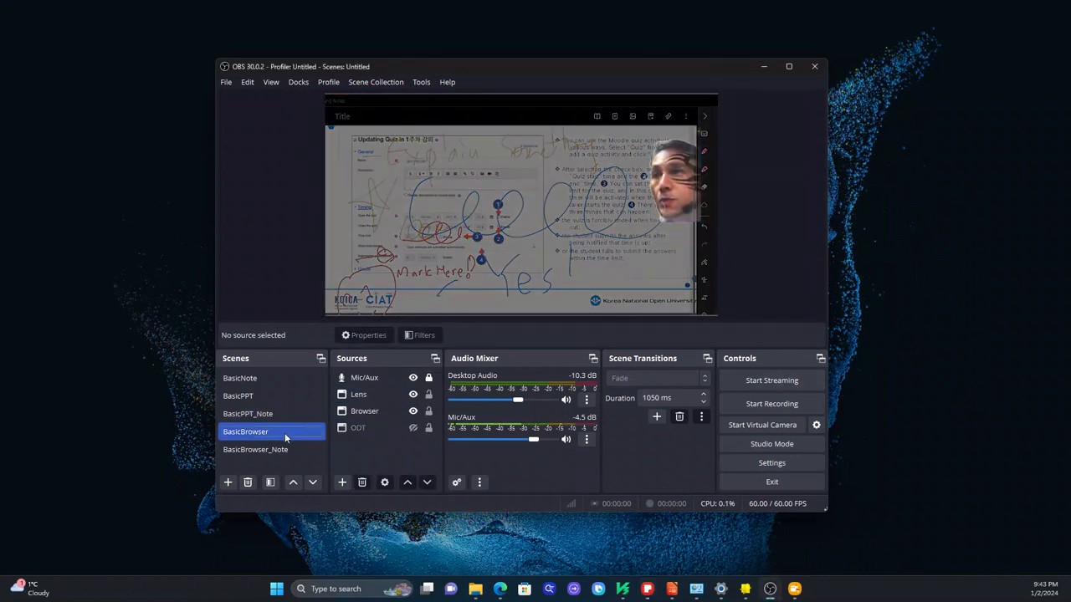
pyautogui.click(381, 410)
pyautogui.click(386, 394)
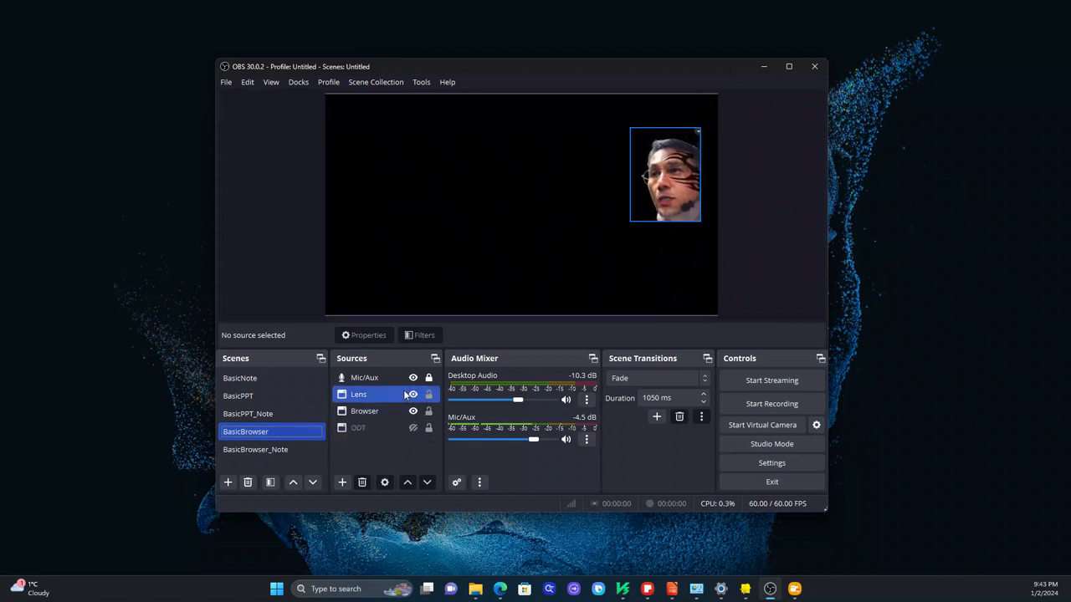
# Point out the BasicBrowser sources and set the Browser source to capture the "캄보디아 여행 - Search and 13 more pages" Microsoft Edge window.
pyautogui.click(392, 377)
pyautogui.click(387, 396)
pyautogui.click(380, 411)
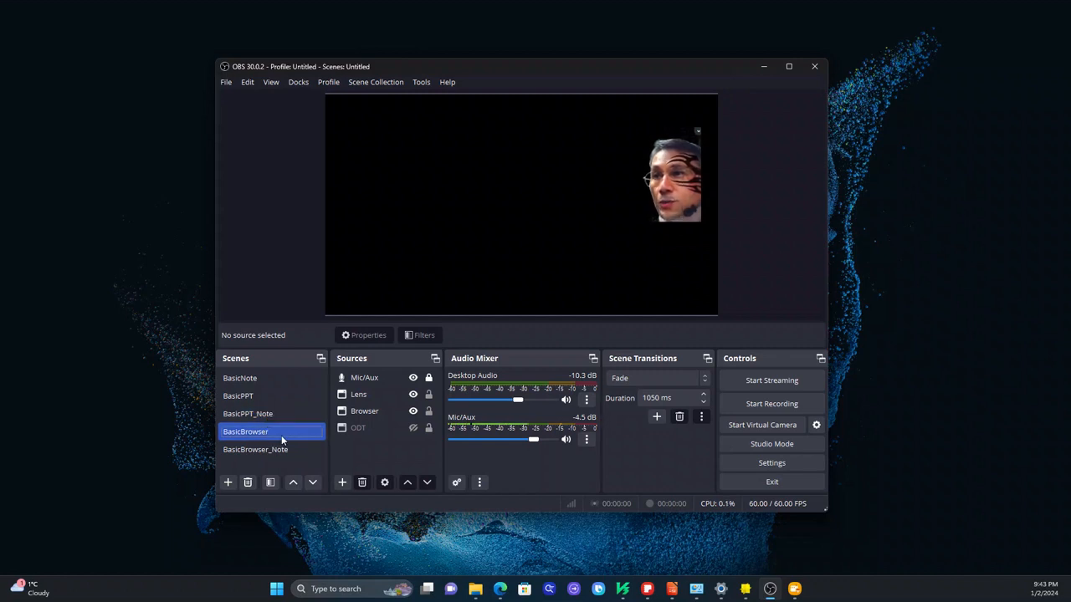
pyautogui.click(363, 430)
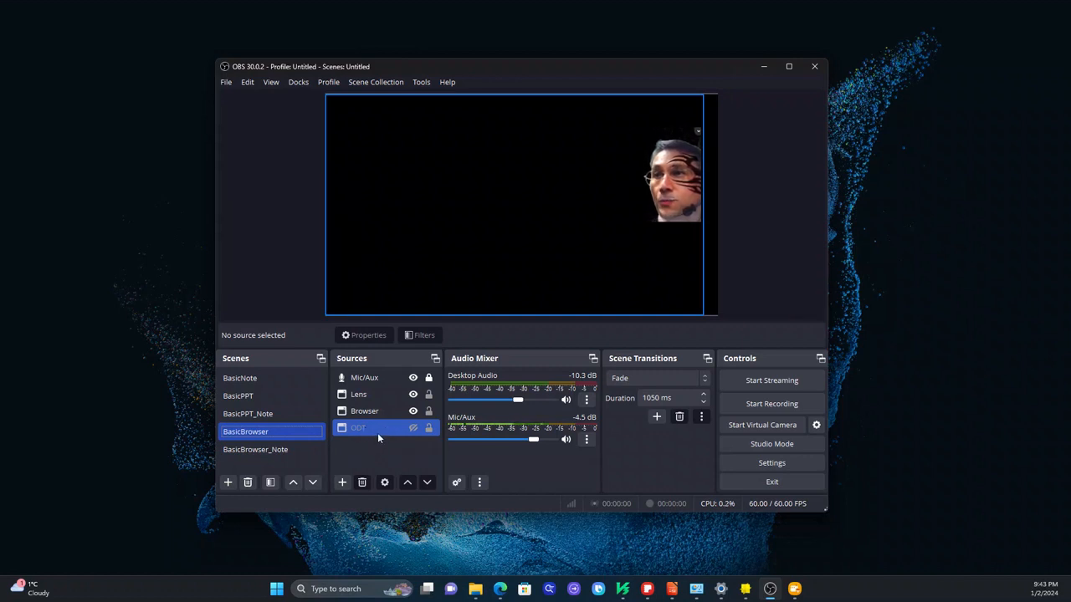
pyautogui.click(374, 411)
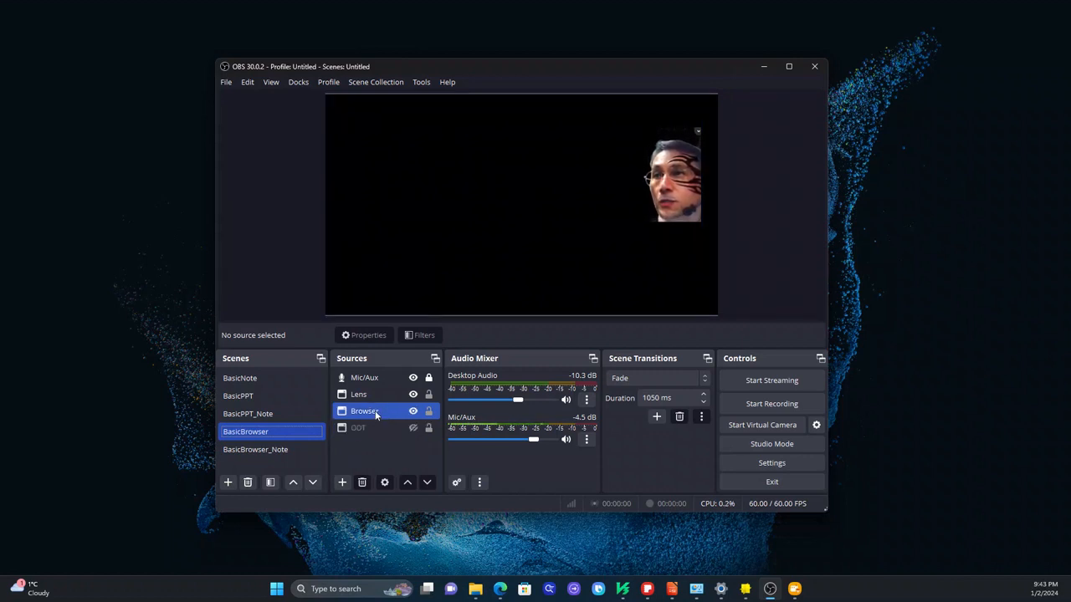
pyautogui.doubleClick(375, 411)
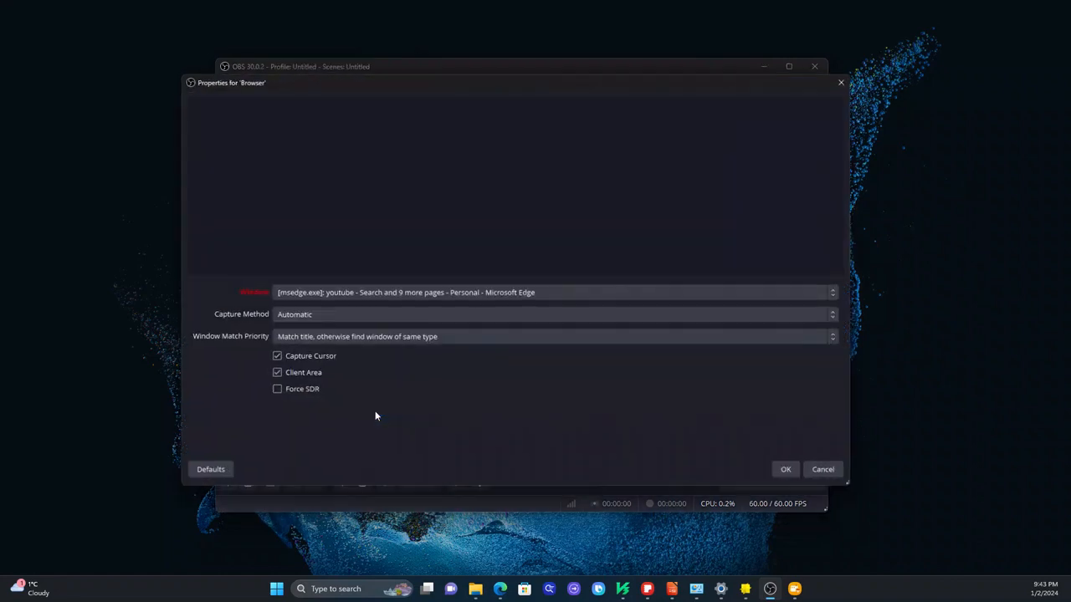
pyautogui.click(832, 293)
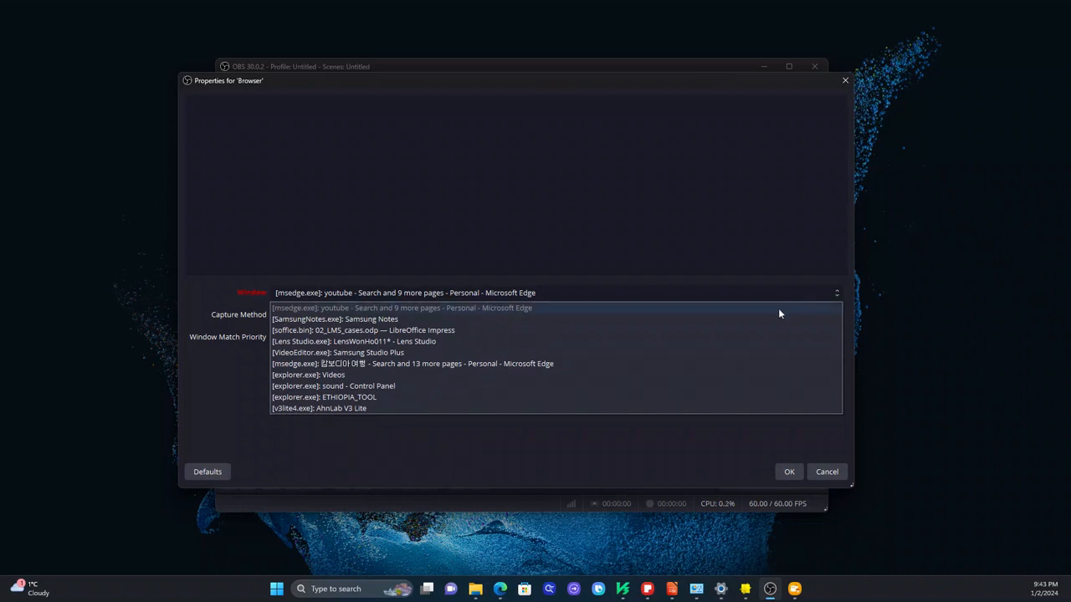
pyautogui.click(617, 364)
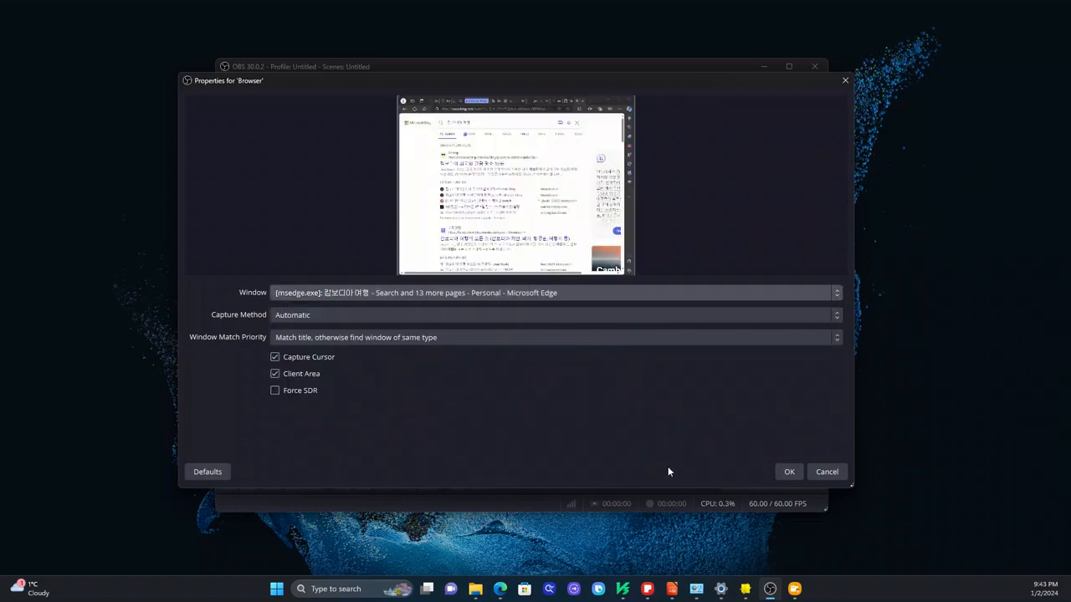
pyautogui.click(789, 473)
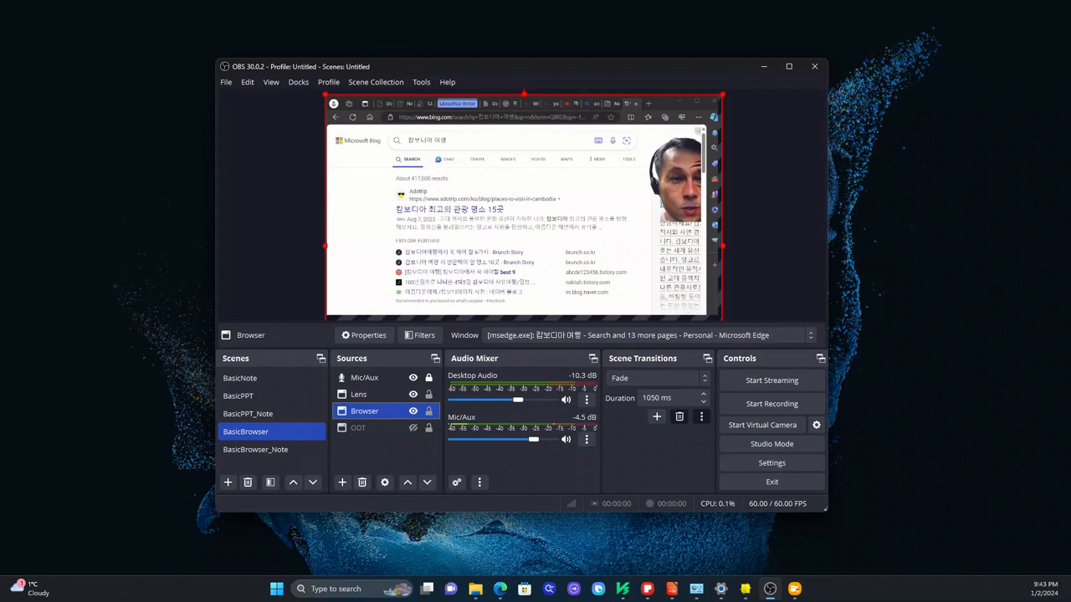
# Switch to the captured Microsoft Edge window and move through its open pages to the Bing search results for "youtube".
pyautogui.click(535, 186)
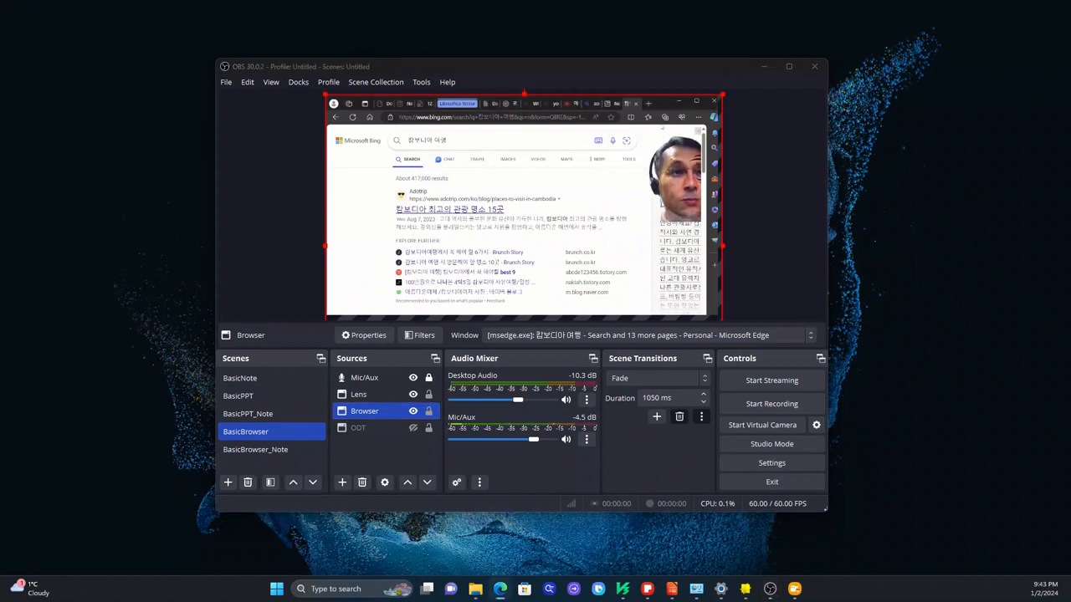
pyautogui.moveTo(1069, 18); pyautogui.dragTo(1070, 192)
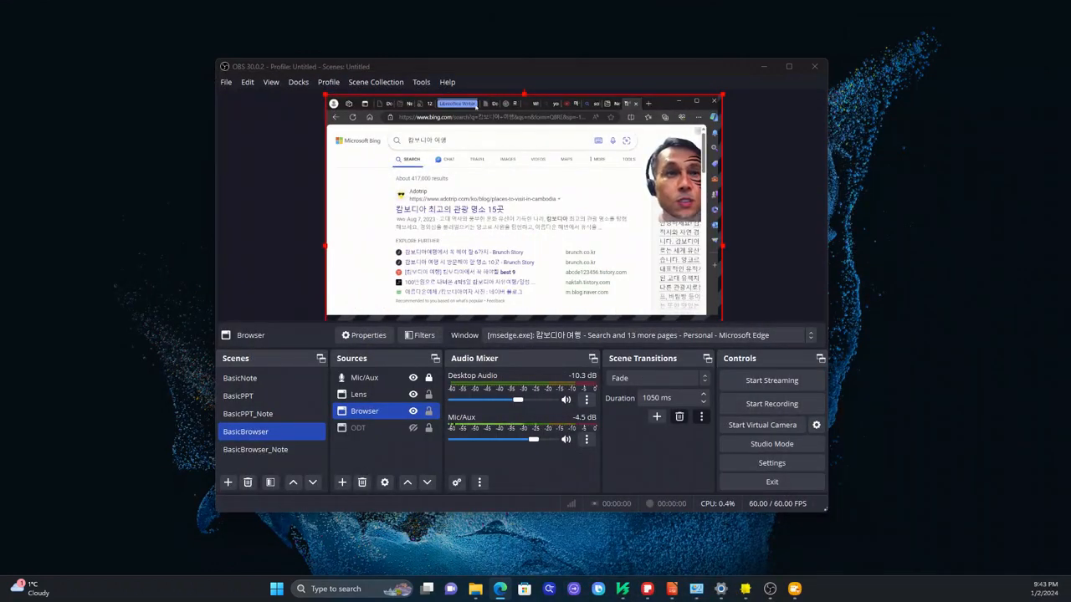
pyautogui.click(490, 106)
pyautogui.click(506, 104)
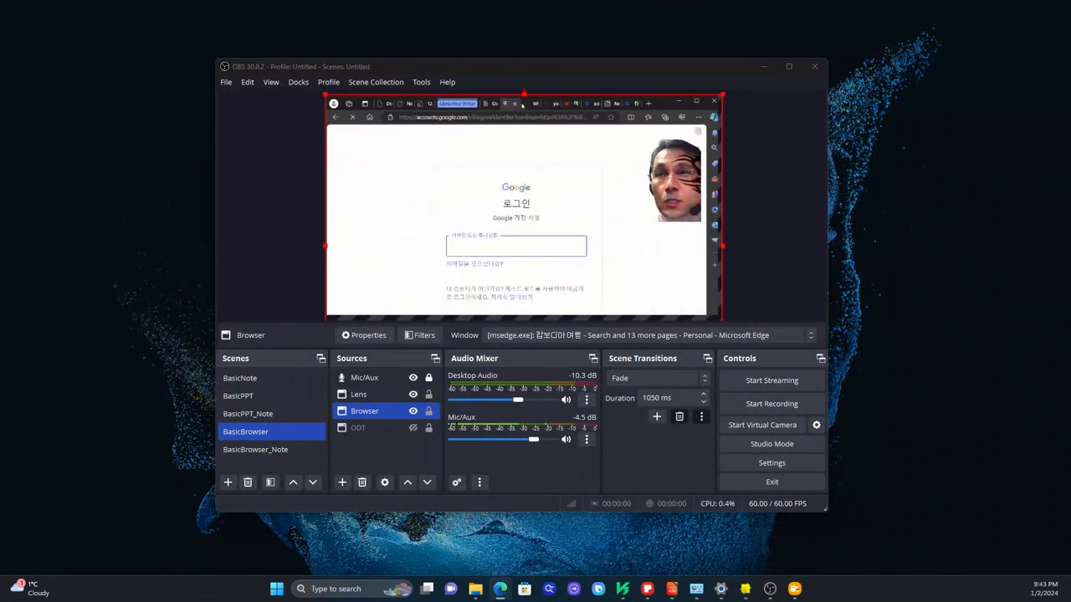
pyautogui.click(531, 106)
pyautogui.click(547, 106)
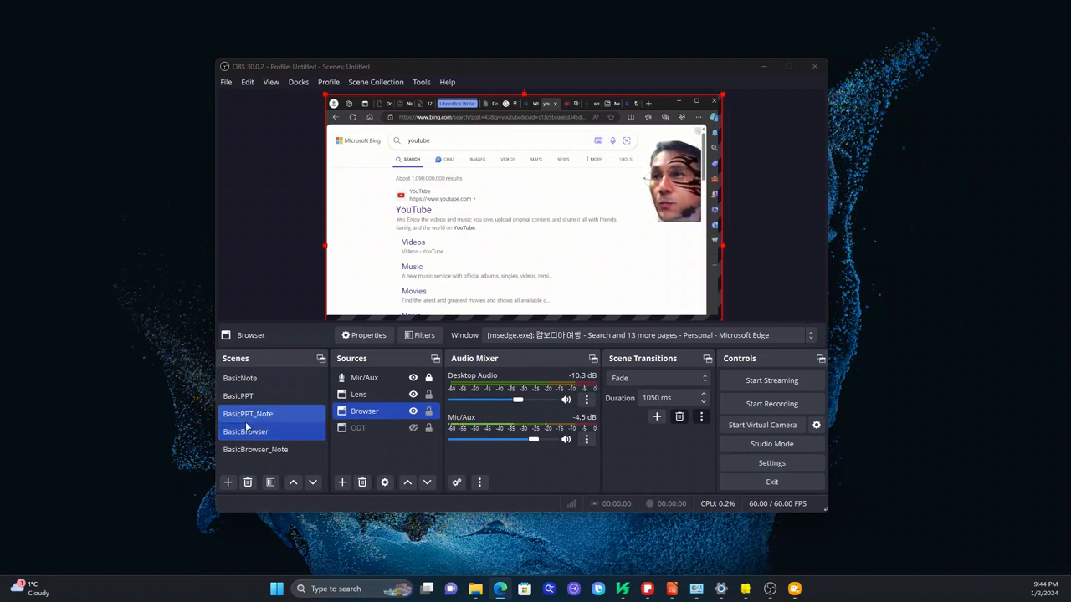
# Switch to the BasicBrowser_Note scene and examine its Note 2, Mic/Aux, Lens, Browser and ODT sources.
pyautogui.click(282, 450)
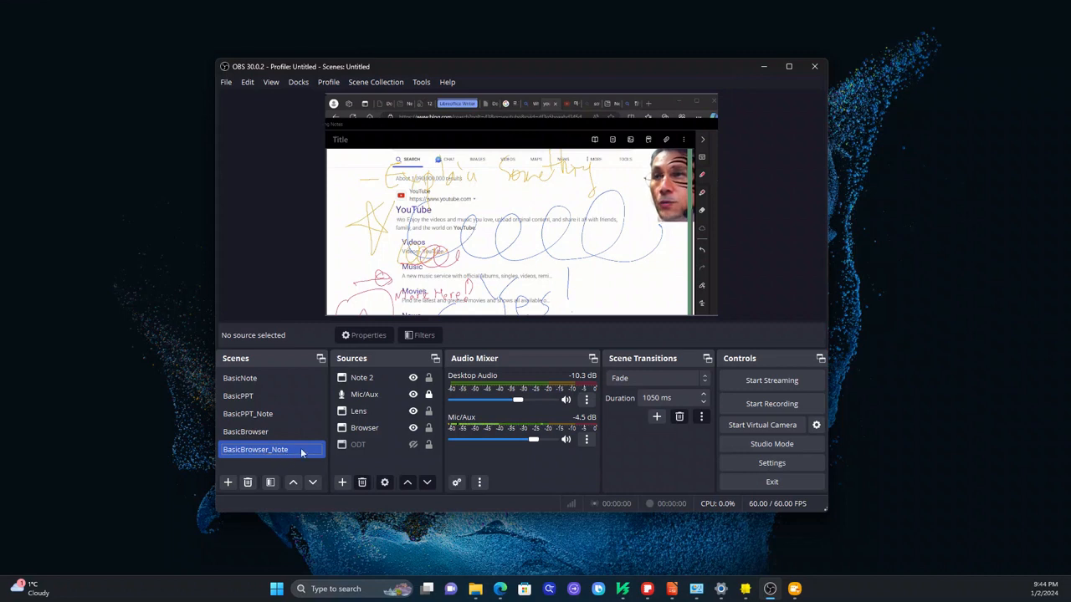
pyautogui.click(376, 377)
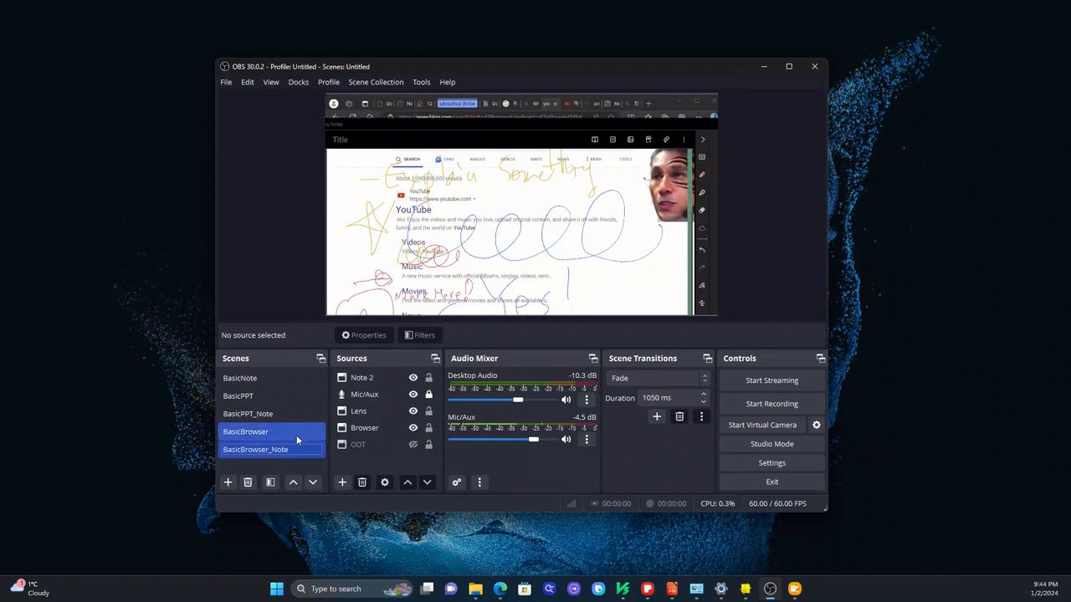
pyautogui.click(360, 411)
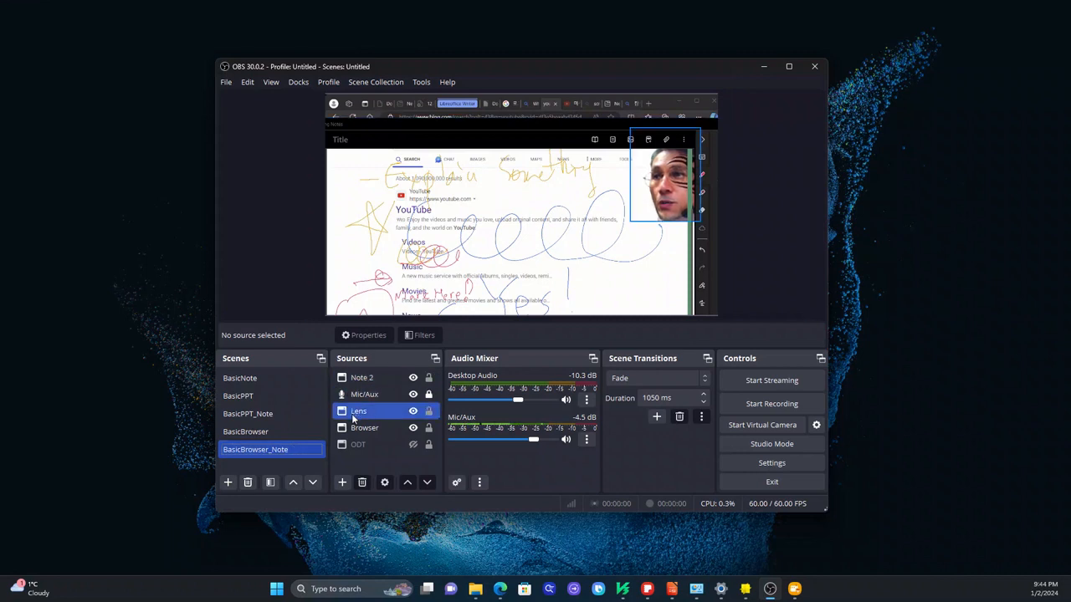
pyautogui.click(368, 443)
pyautogui.click(374, 395)
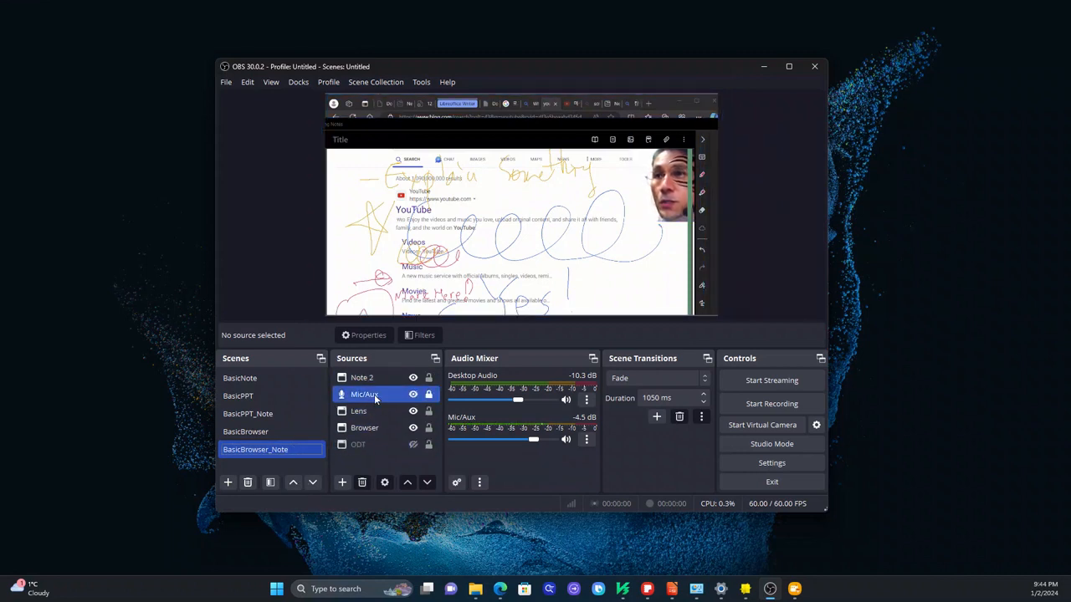
pyautogui.click(397, 429)
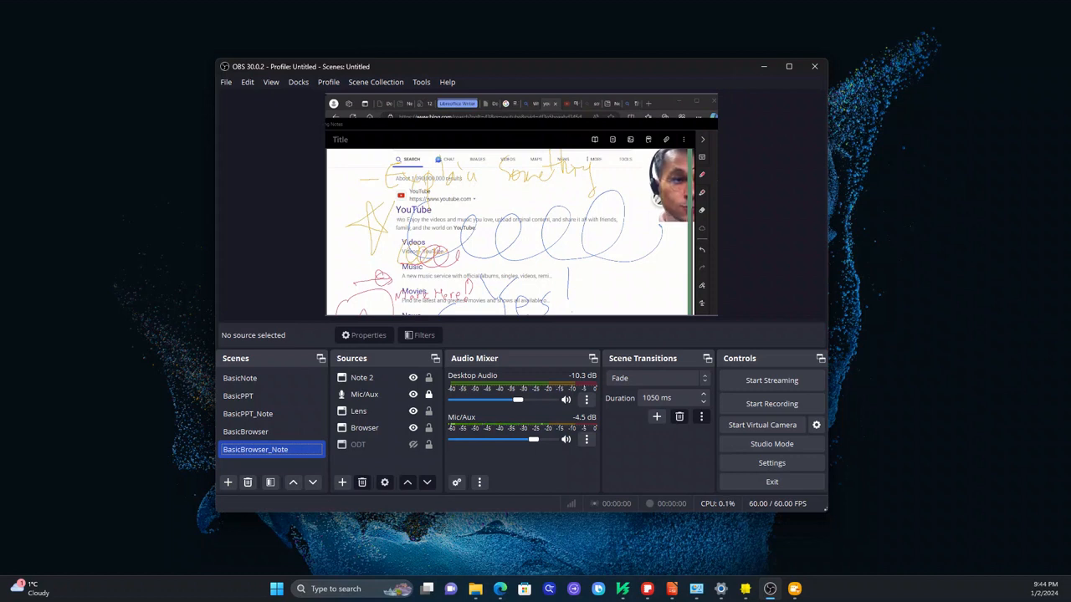
# Switch to Samsung Notes and draw thick freehand lines and loops across the browser page overlay.
pyautogui.hotkey('alt', 'Tab')
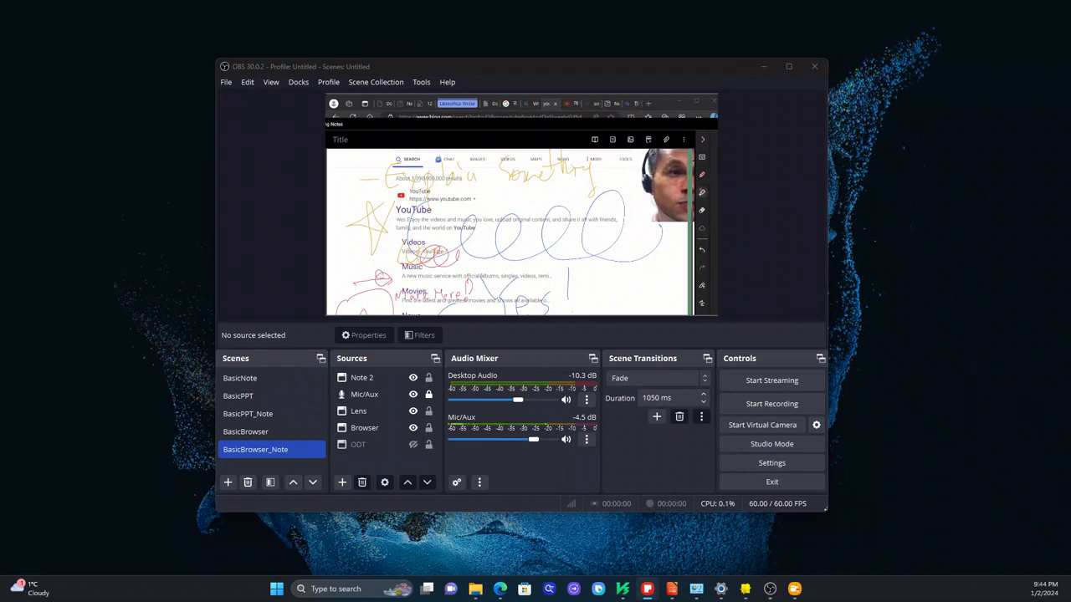
pyautogui.moveTo(448, 205); pyautogui.dragTo(532, 194)
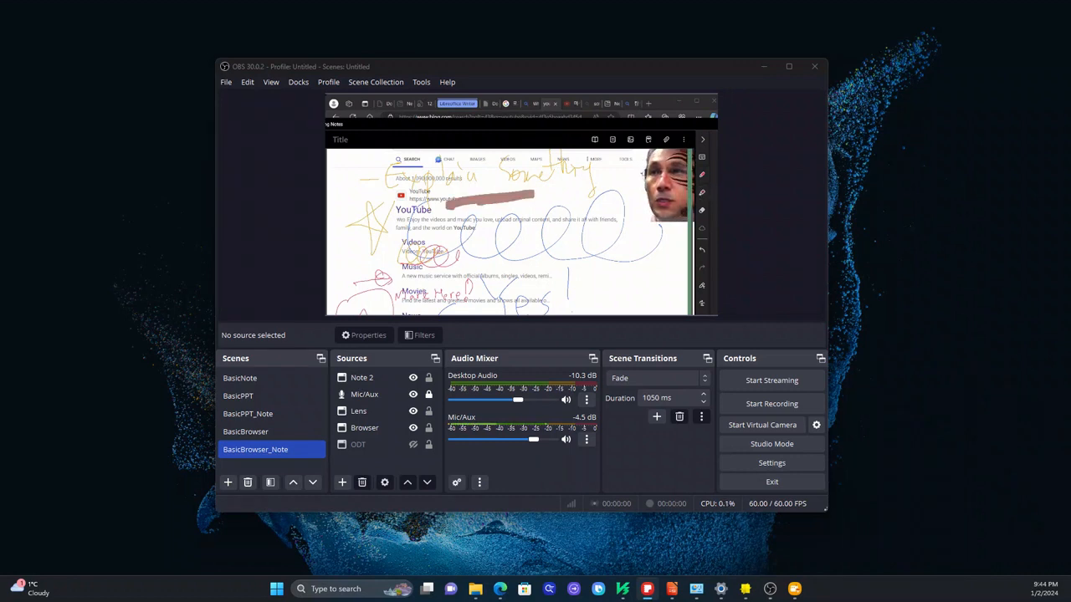
pyautogui.moveTo(465, 222); pyautogui.dragTo(499, 217)
pyautogui.moveTo(449, 248); pyautogui.dragTo(478, 247)
pyautogui.moveTo(451, 259)
pyautogui.mouseDown()
pyautogui.moveTo(483, 260)
pyautogui.moveTo(475, 286)
pyautogui.mouseUp()
pyautogui.click(564, 224)
pyautogui.moveTo(577, 216)
pyautogui.mouseDown()
pyautogui.moveTo(596, 201)
pyautogui.moveTo(611, 225)
pyautogui.moveTo(598, 230)
pyautogui.mouseUp()
pyautogui.moveTo(568, 263)
pyautogui.mouseDown()
pyautogui.moveTo(562, 273)
pyautogui.moveTo(579, 269)
pyautogui.mouseUp()
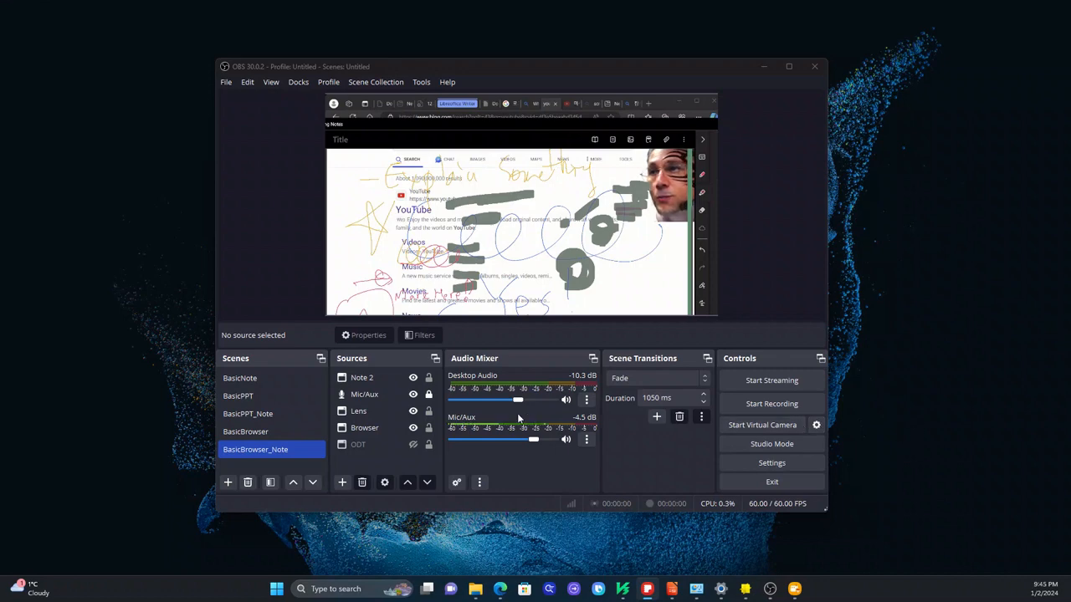
pyautogui.click(438, 378)
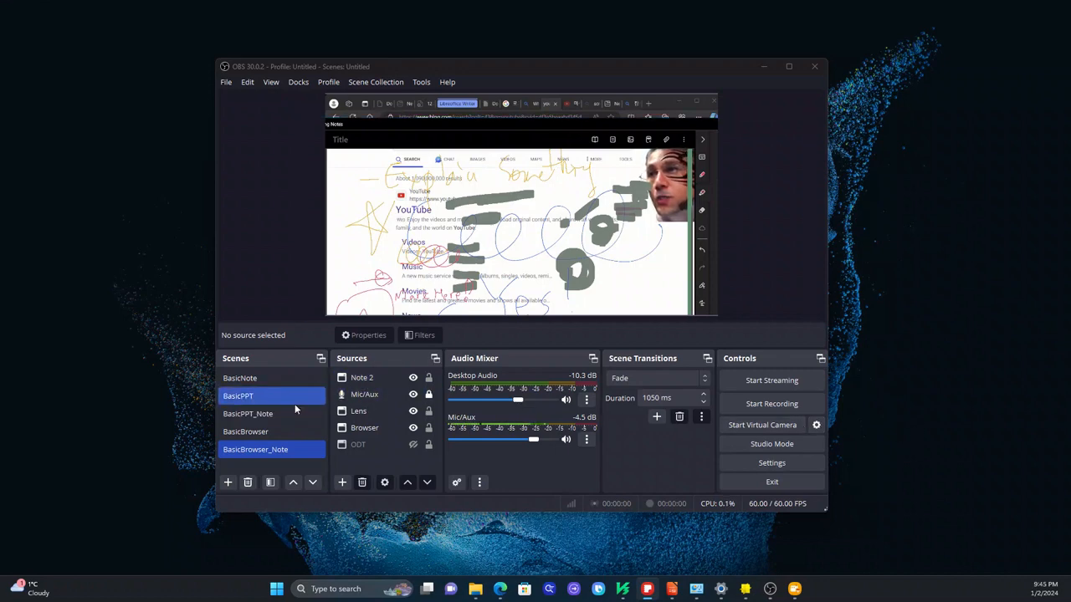
# Switch to the BasicNote scene and handwrite the thick numbers 1., 2. and 3. beside the existing notes in Samsung Notes.
pyautogui.click(285, 378)
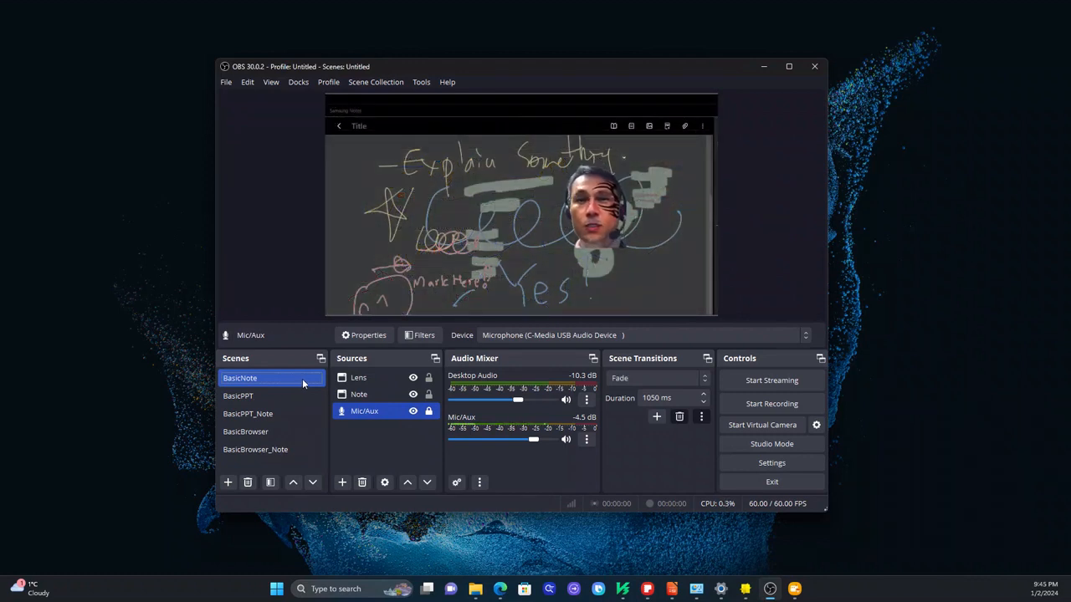
pyautogui.click(373, 186)
pyautogui.moveTo(362, 172)
pyautogui.mouseDown()
pyautogui.moveTo(357, 234)
pyautogui.moveTo(374, 239)
pyautogui.moveTo(353, 283)
pyautogui.mouseUp()
pyautogui.click(383, 238)
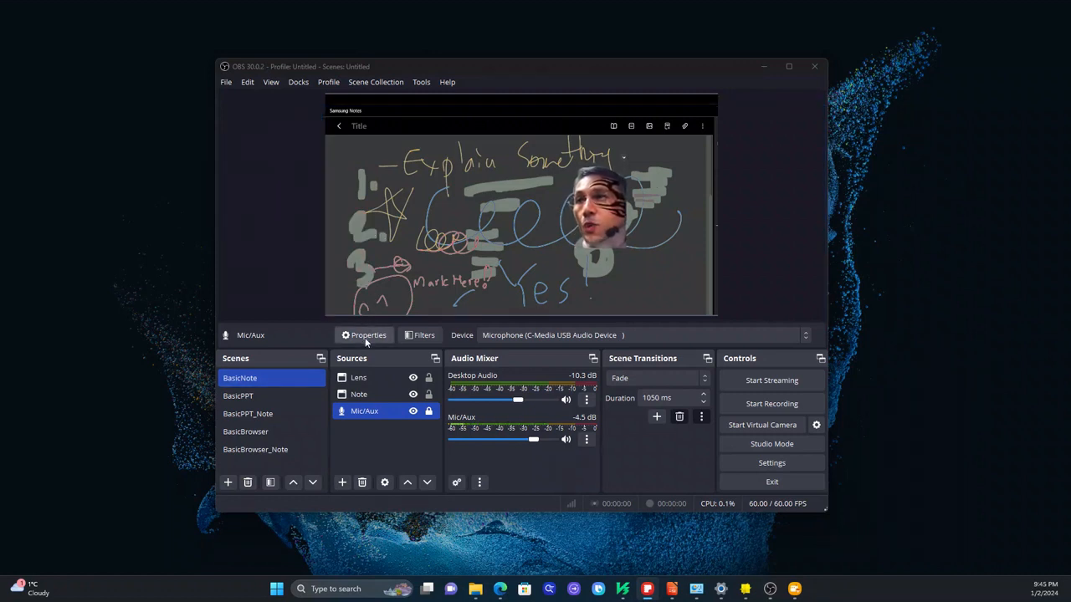
# Switch to the BasicPPT scene and advance the LibreOffice Impress presentation two slides to the "Using Quiz" true/false question slide.
pyautogui.click(272, 398)
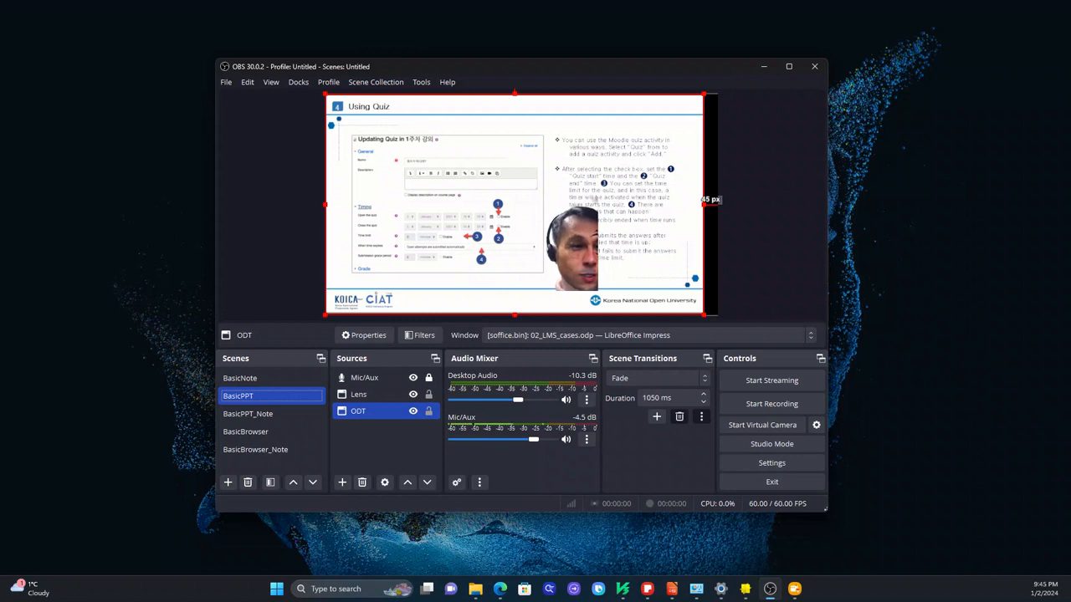
pyautogui.hotkey('alt', 'Tab')
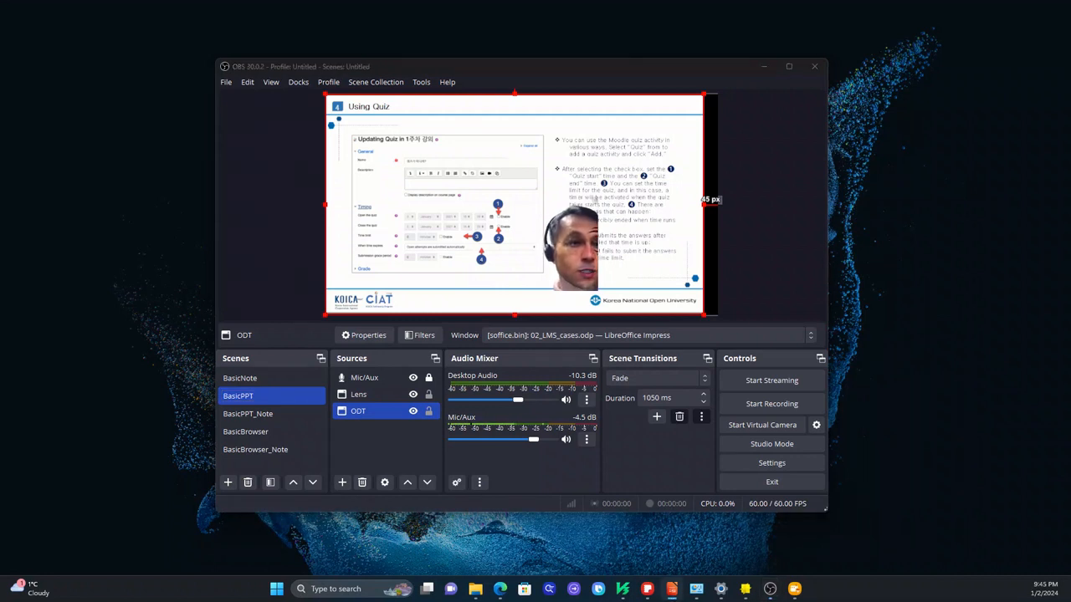
pyautogui.press('Right')
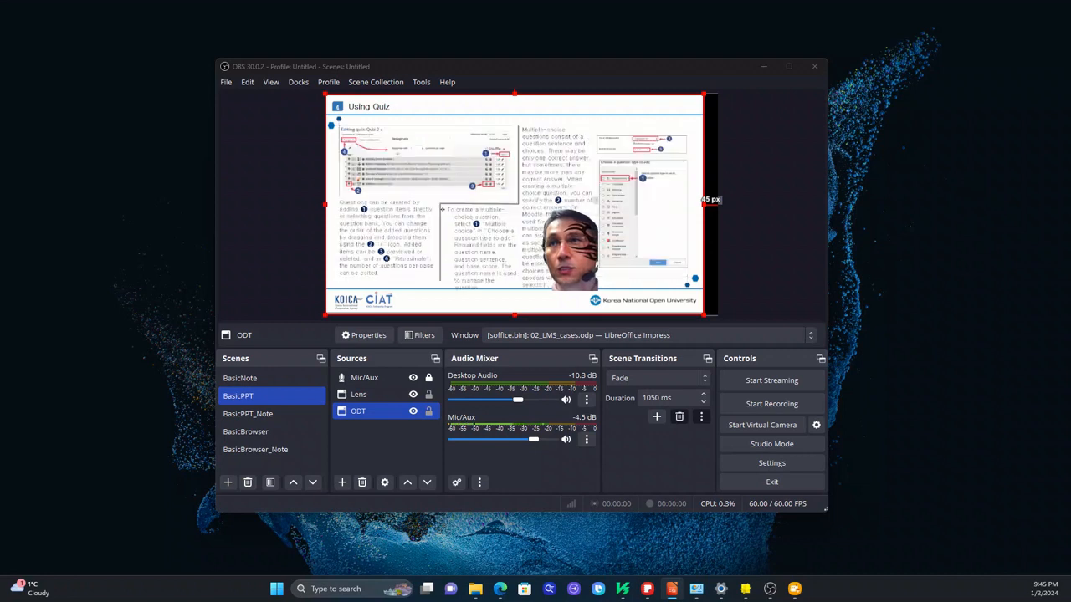
pyautogui.press('Right')
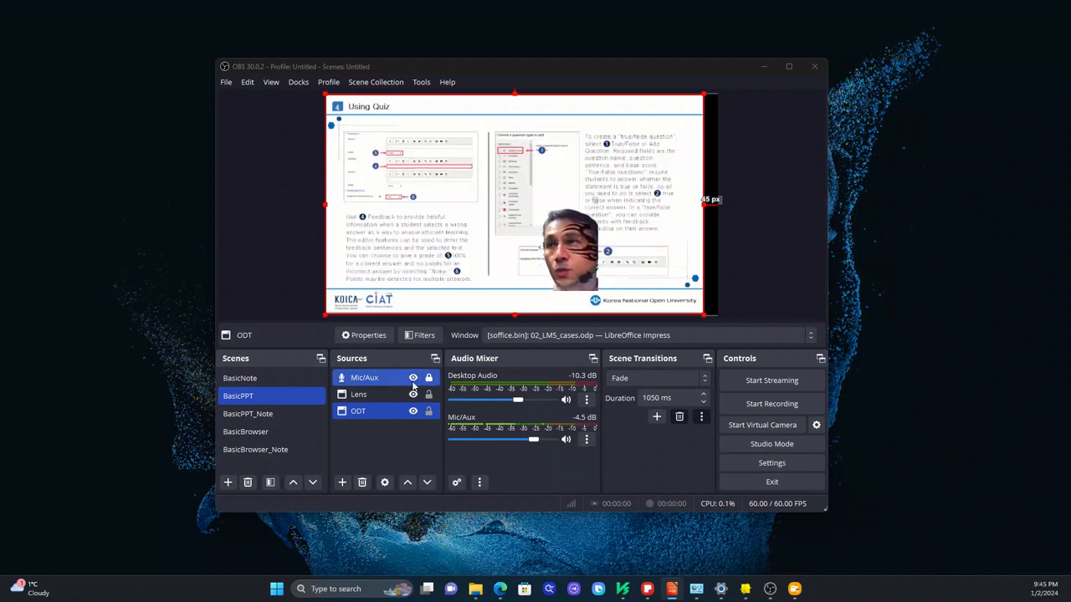
# Try the Lens source at several spots over the slide and place it in the slide's upper-right corner.
pyautogui.click(372, 395)
pyautogui.click(372, 402)
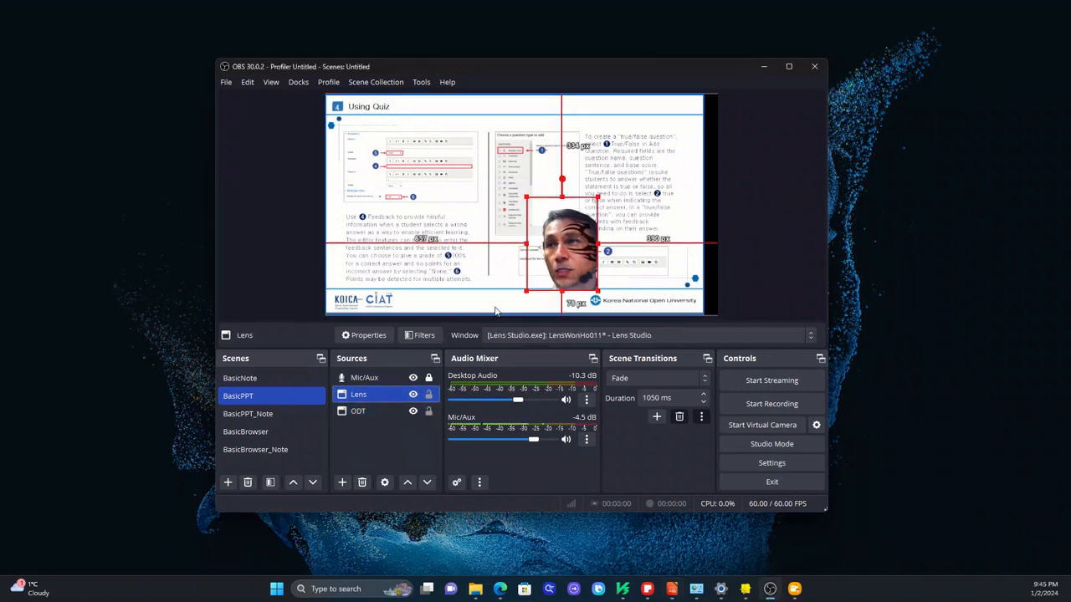
pyautogui.moveTo(556, 259); pyautogui.dragTo(659, 153)
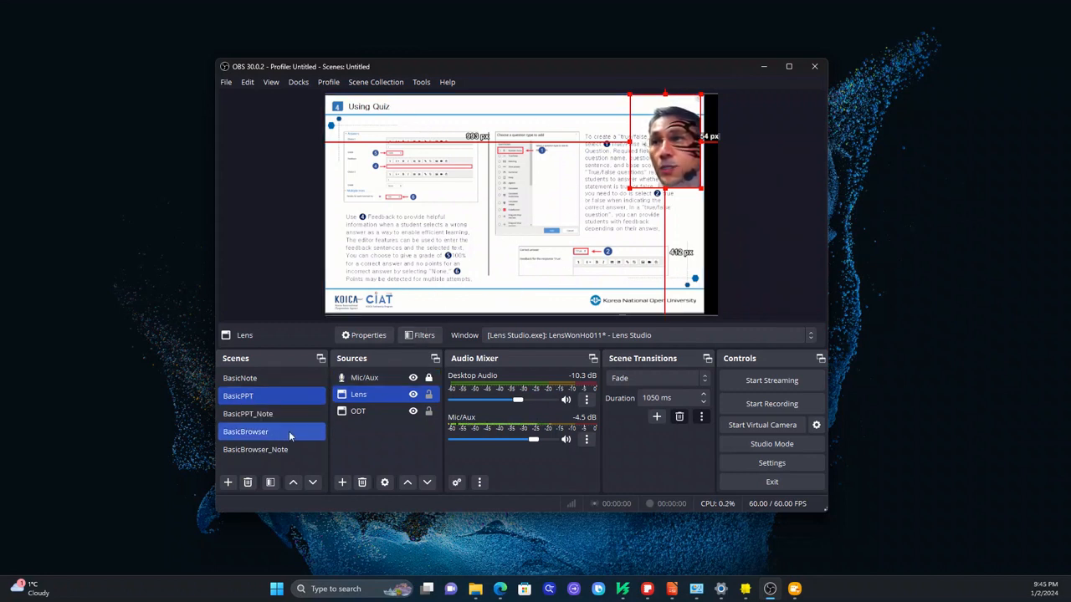
pyautogui.moveTo(665, 159); pyautogui.dragTo(422, 290)
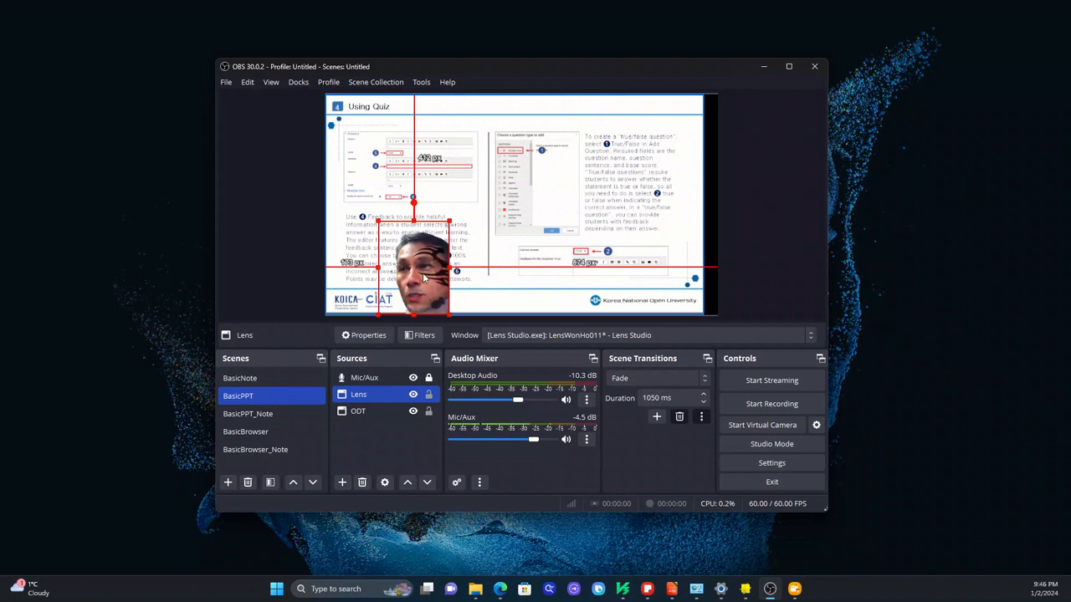
pyautogui.moveTo(424, 278); pyautogui.dragTo(376, 156)
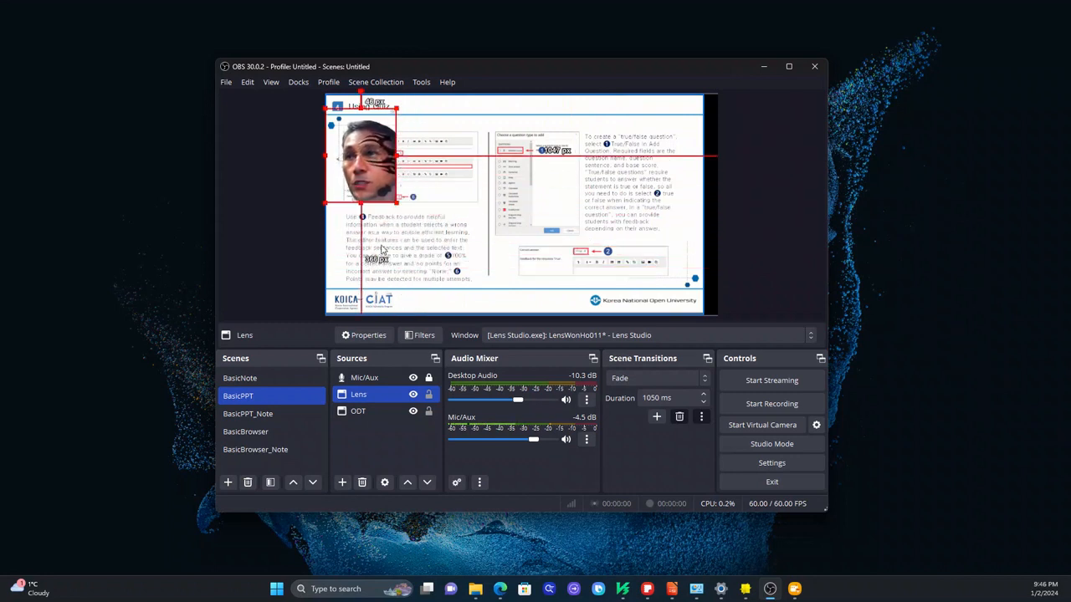
pyautogui.click(289, 378)
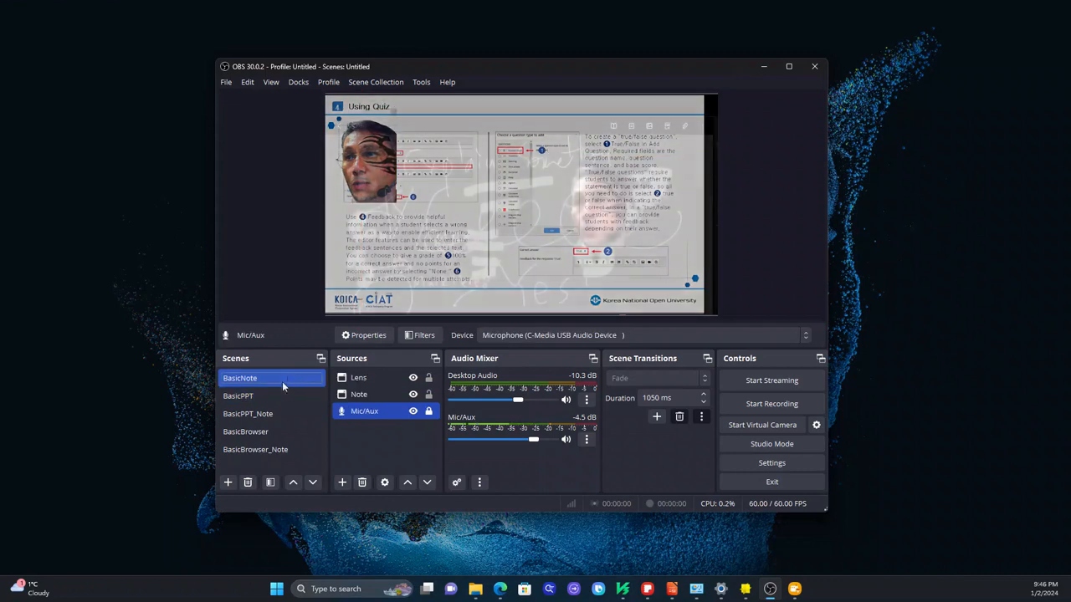
pyautogui.click(278, 394)
pyautogui.moveTo(347, 161); pyautogui.dragTo(649, 141)
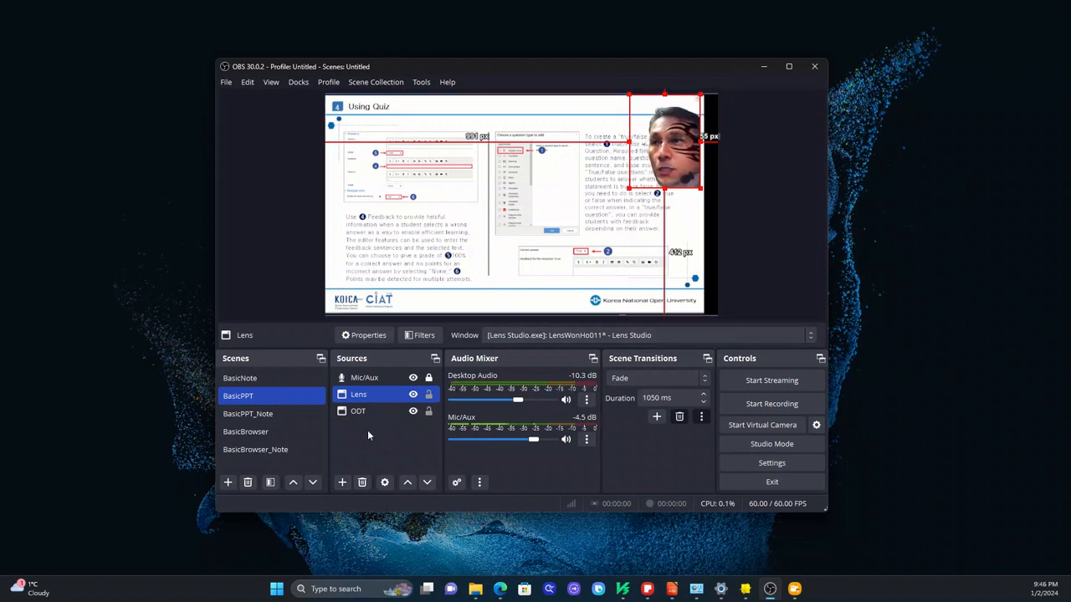
# Switch to the BasicPPT_Note scene, clear all handwriting in Samsung Notes, and return to the BasicBrowser scene.
pyautogui.click(271, 414)
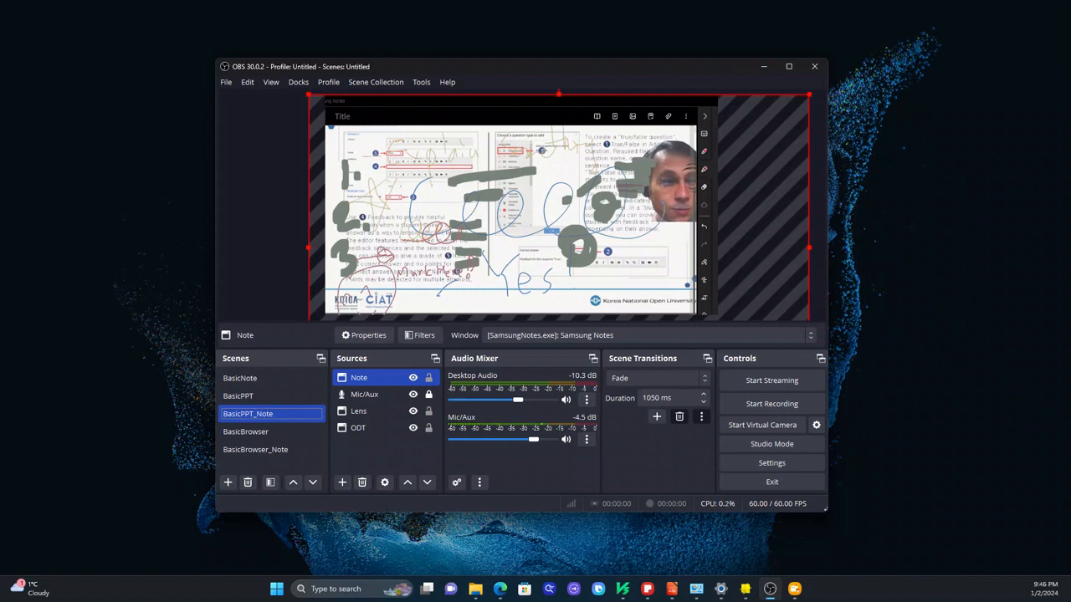
pyautogui.hotkey('alt', 'Tab')
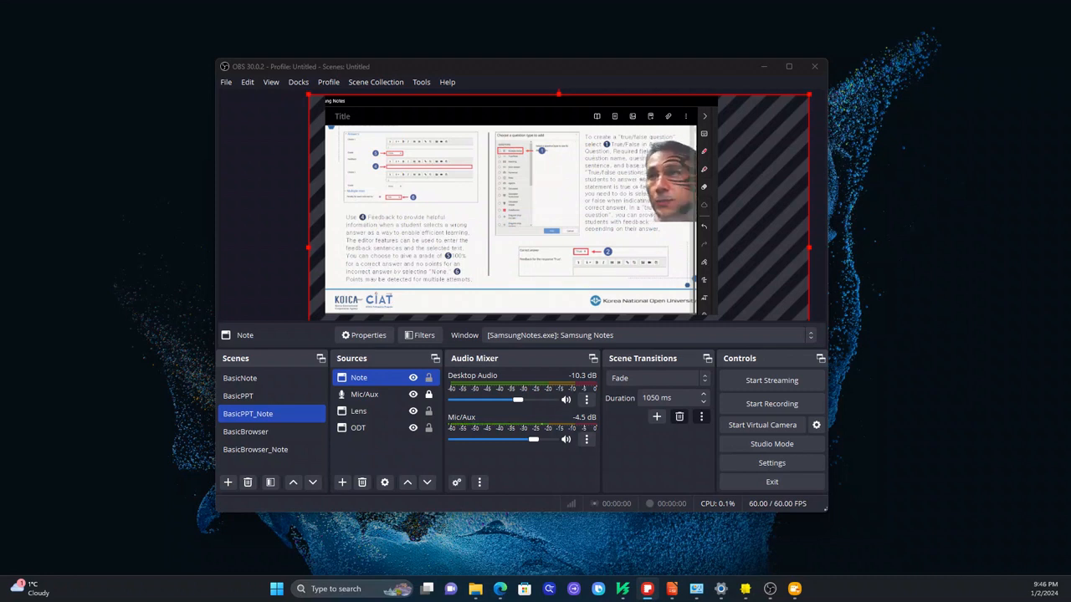
pyautogui.click(251, 432)
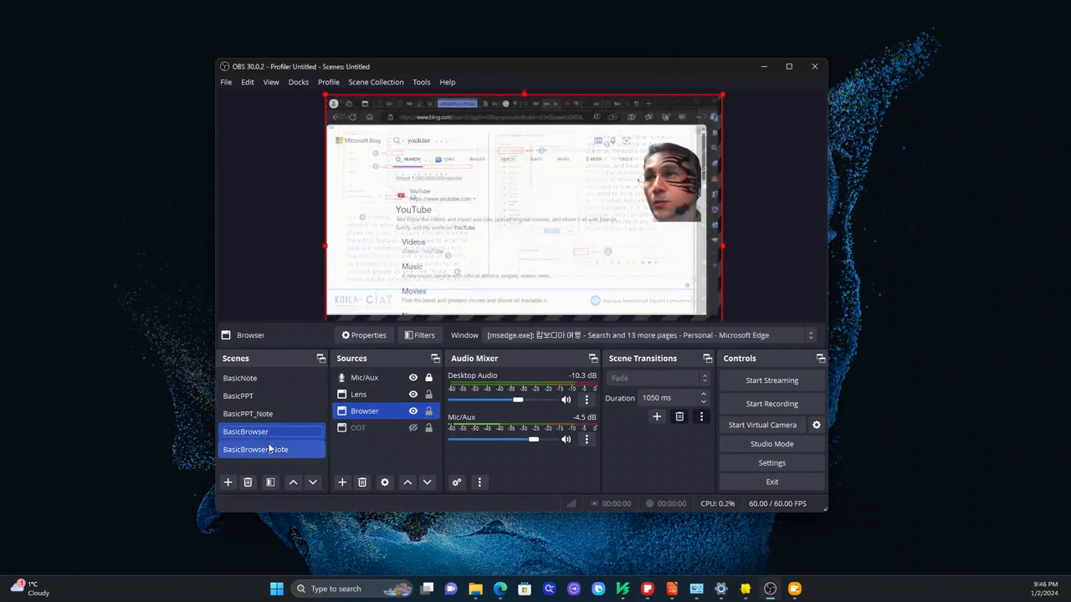
# Start recording with the BasicBrowser_Note scene and switch through BasicPPT_Note and BasicPPT to the BasicNote scene.
pyautogui.click(269, 449)
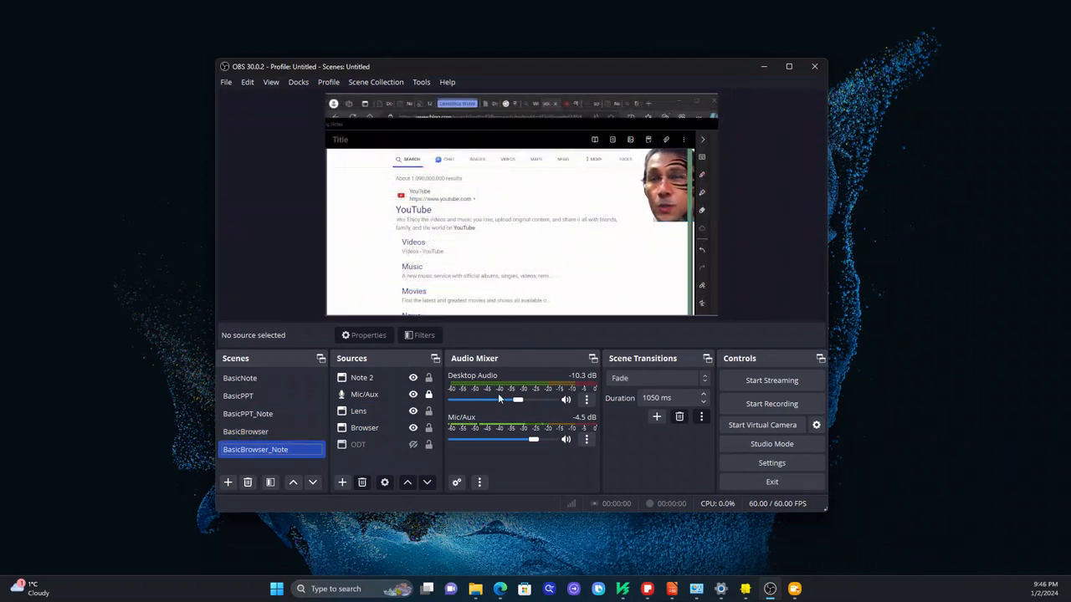
pyautogui.click(768, 405)
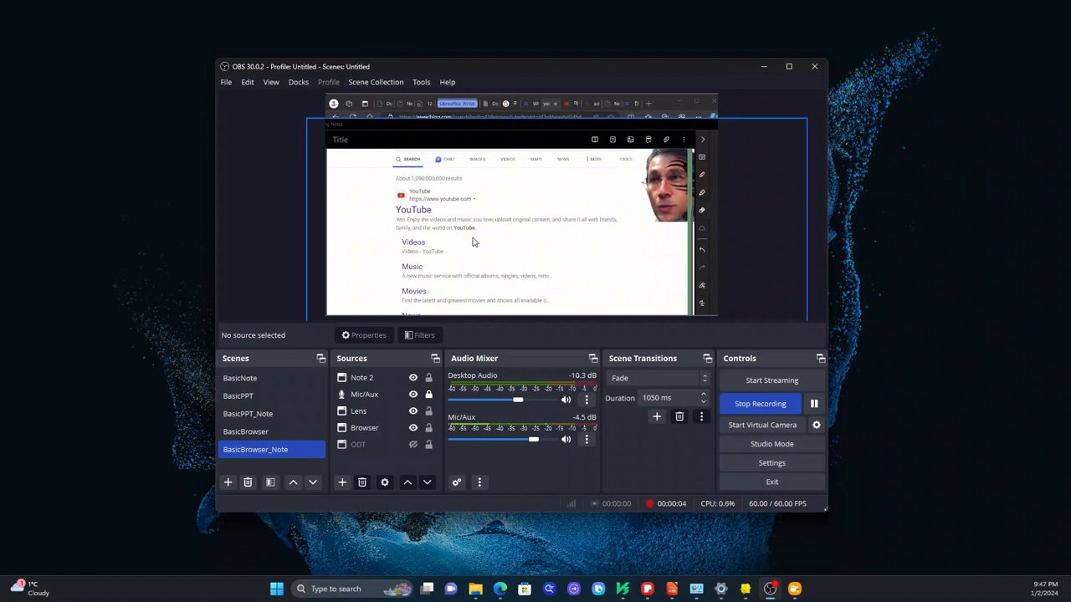
pyautogui.click(293, 417)
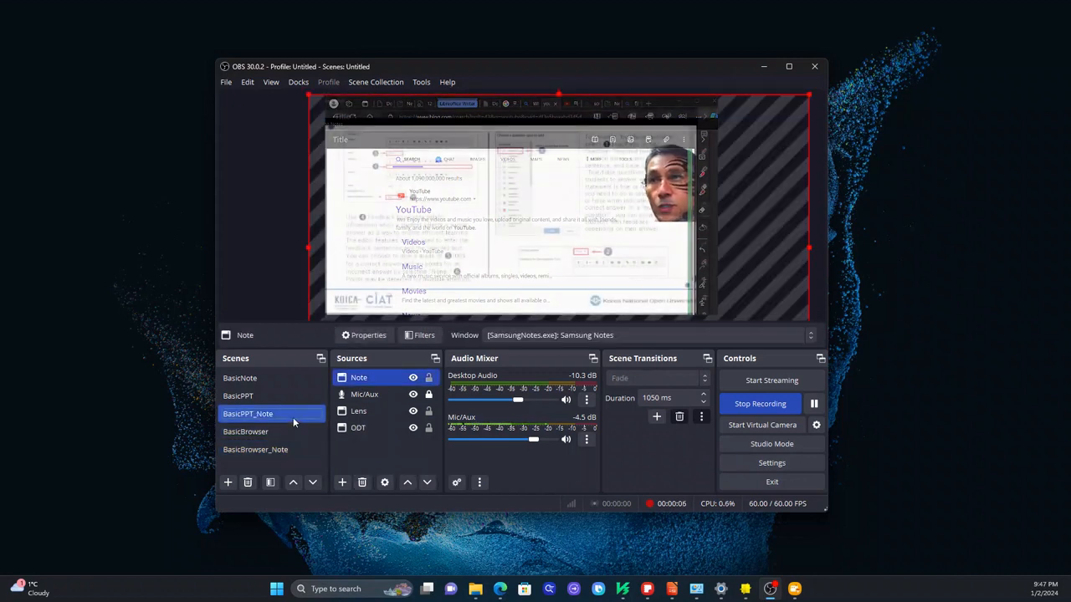
pyautogui.click(271, 399)
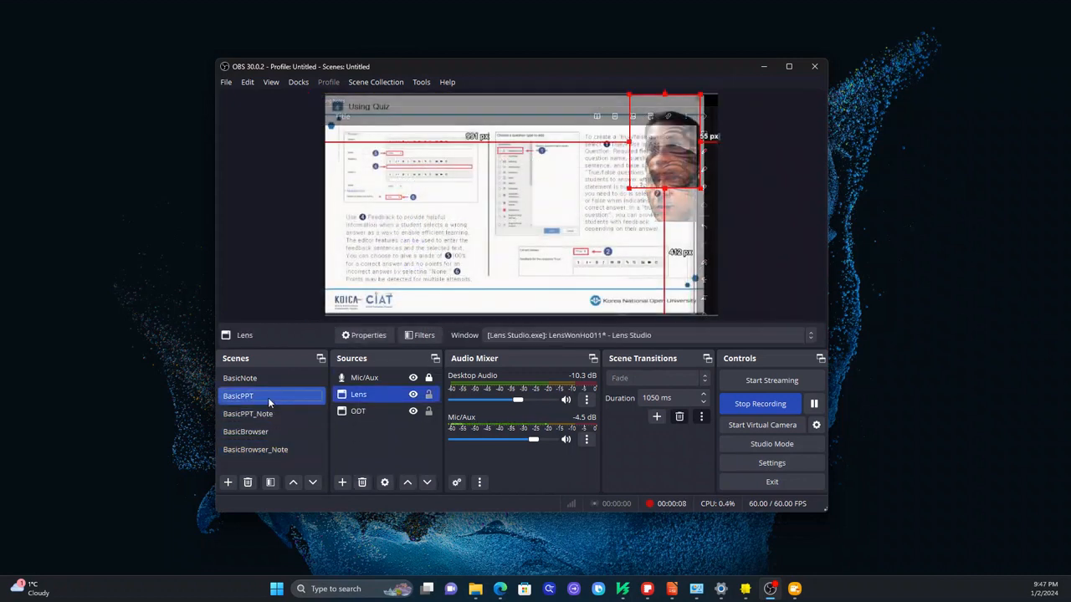
pyautogui.click(268, 382)
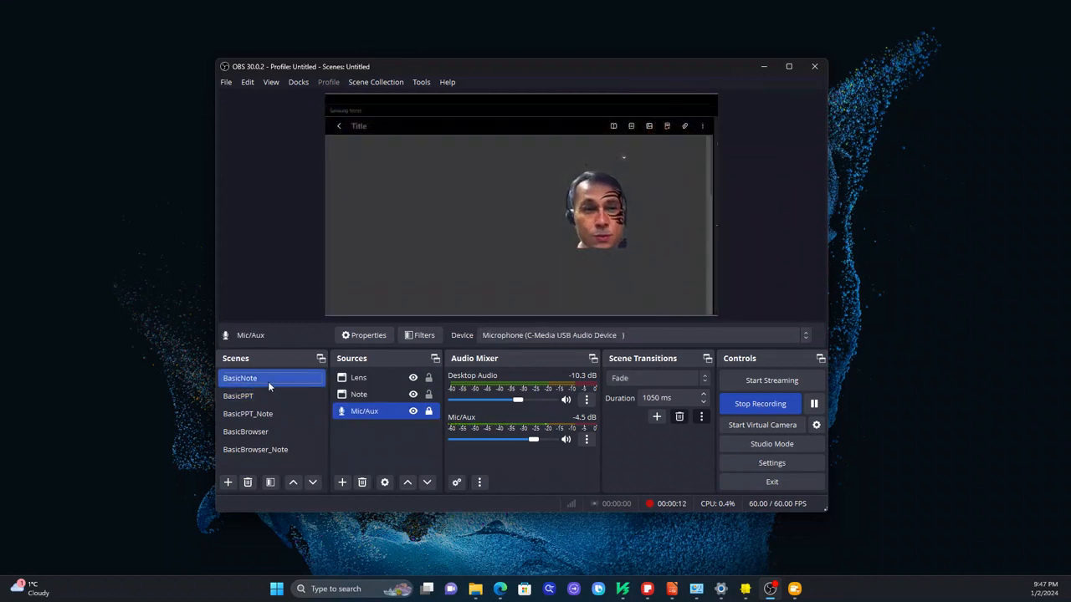
# Handwrite the underlined word "Environment" in Samsung Notes and stop the OBS recording.
pyautogui.hotkey('alt', 'Tab')
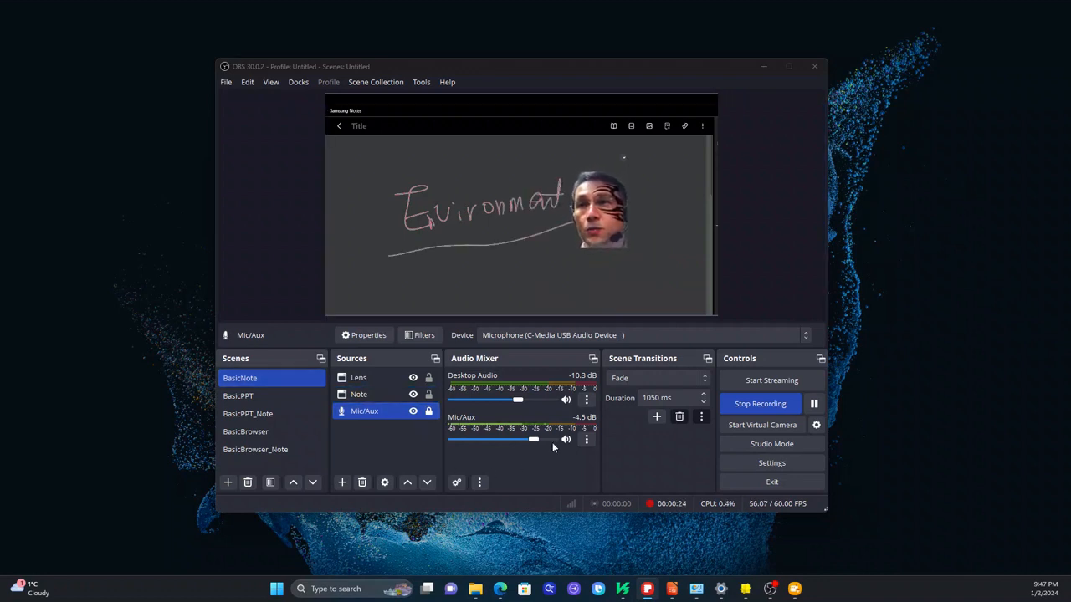
pyautogui.click(737, 402)
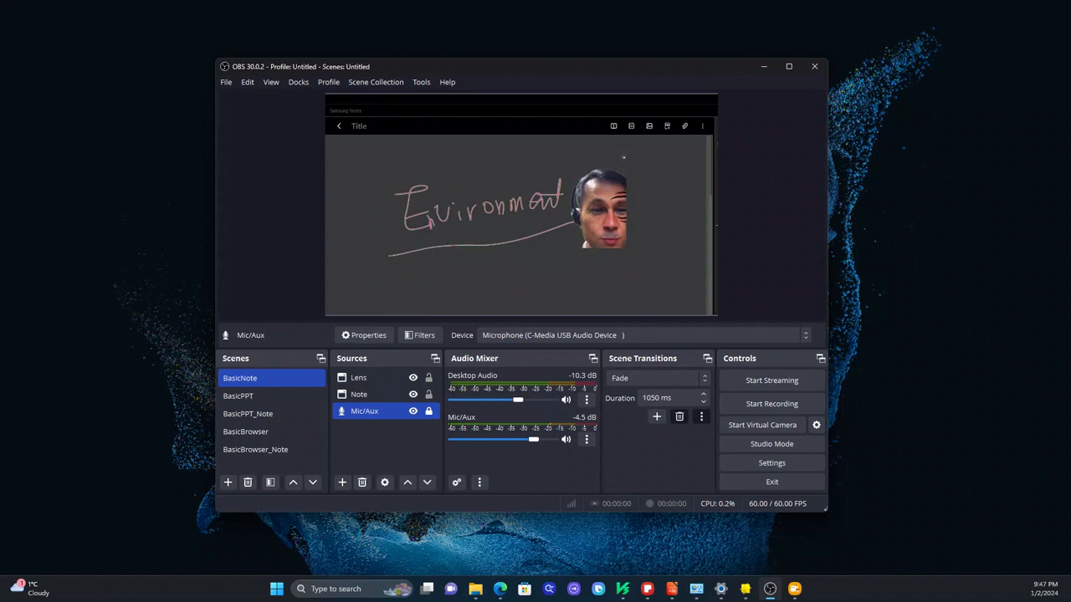
pyautogui.hotkey('alt', 'Tab')
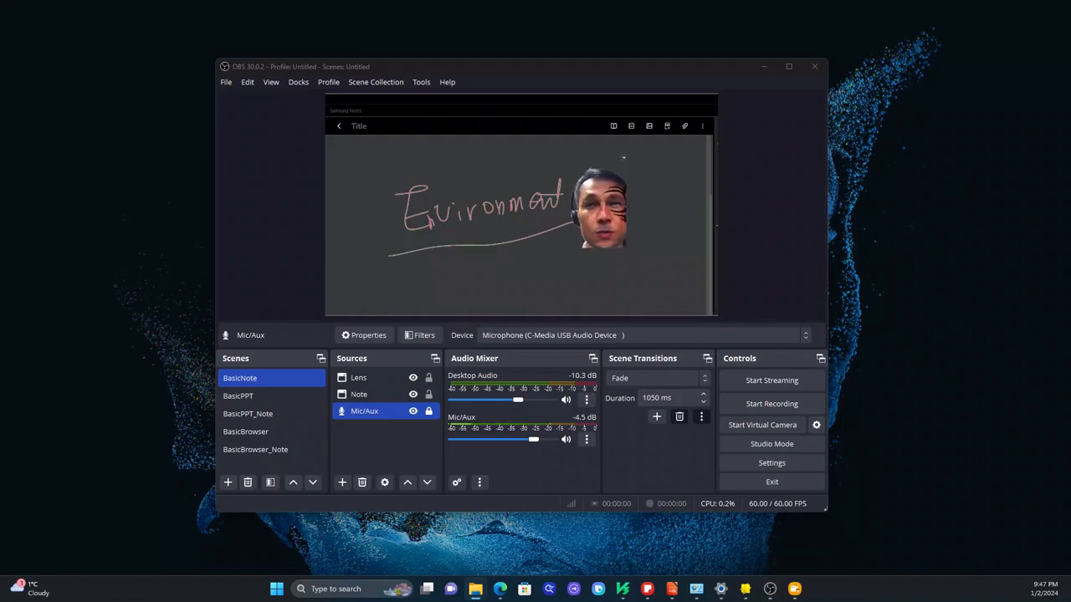
pyautogui.moveTo(1070, 42); pyautogui.dragTo(371, 132)
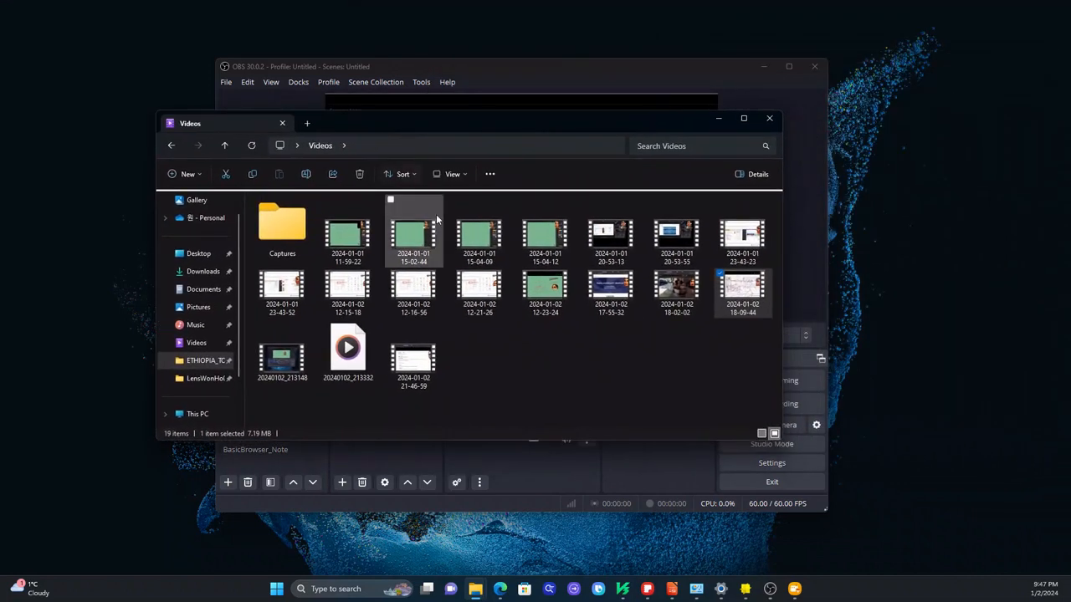
pyautogui.click(421, 364)
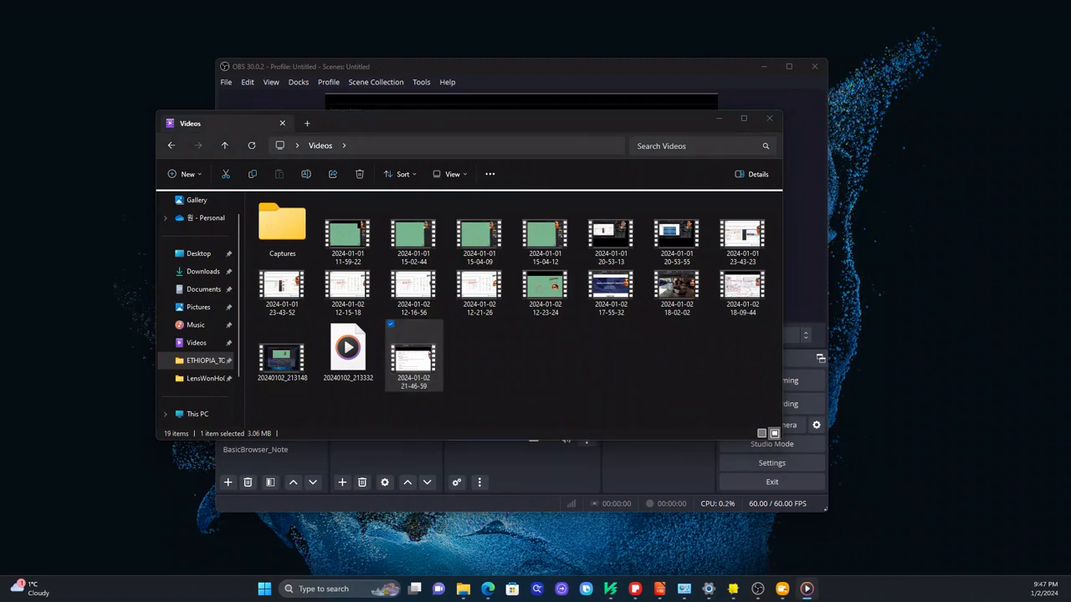
pyautogui.moveTo(1069, 113); pyautogui.dragTo(740, 68)
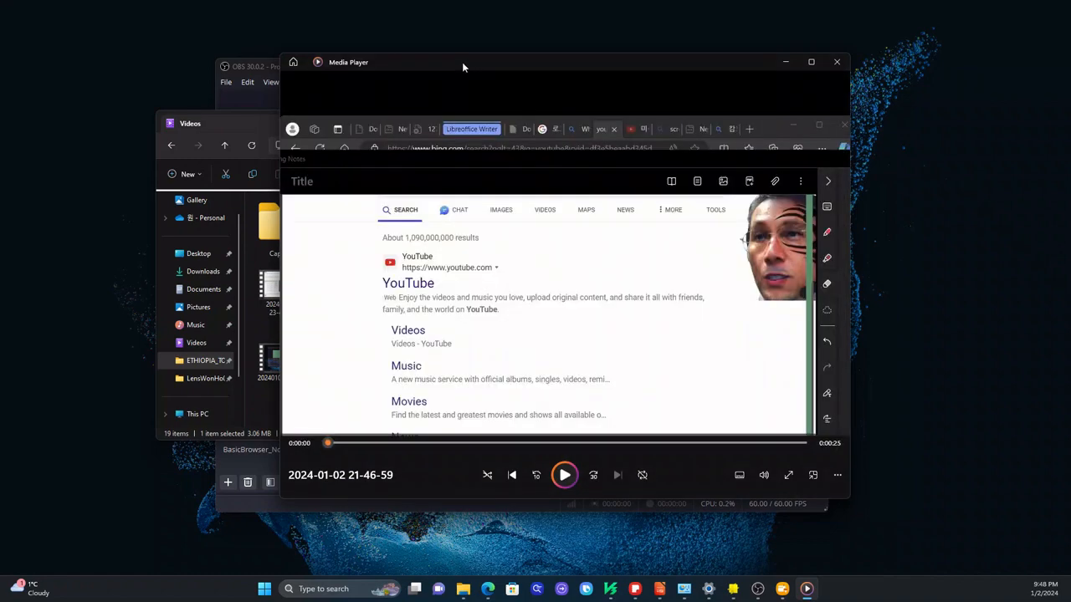
pyautogui.moveTo(463, 65); pyautogui.dragTo(1070, 117)
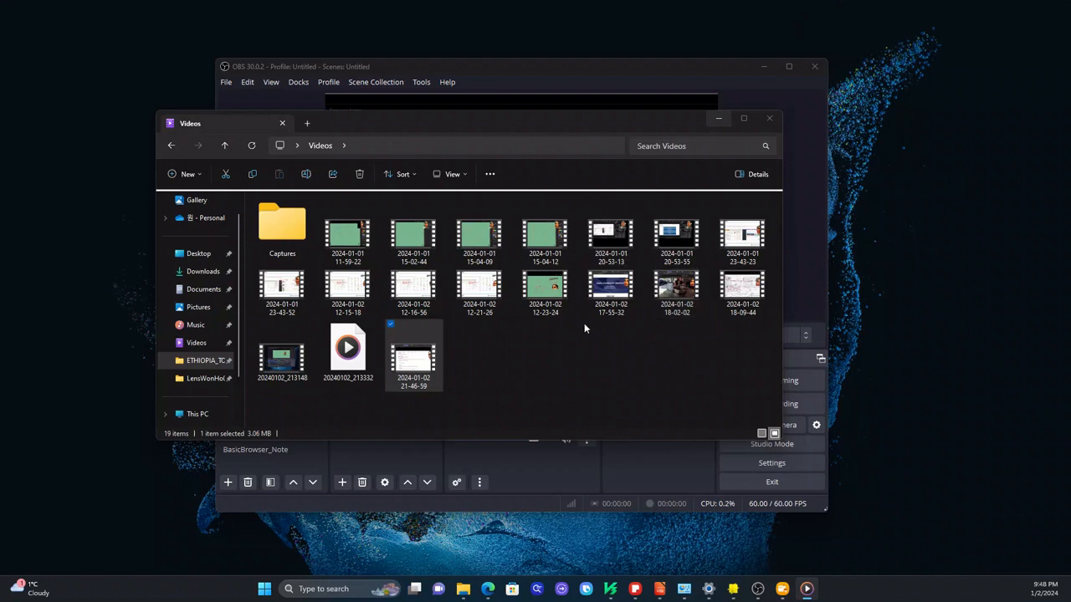
pyautogui.moveTo(373, 130); pyautogui.dragTo(1070, 276)
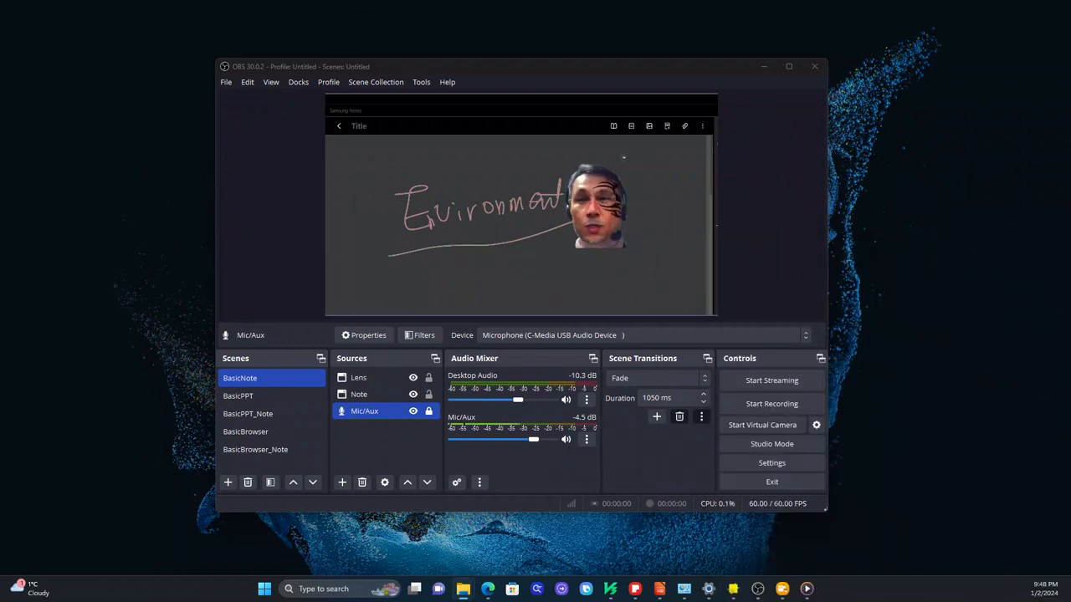